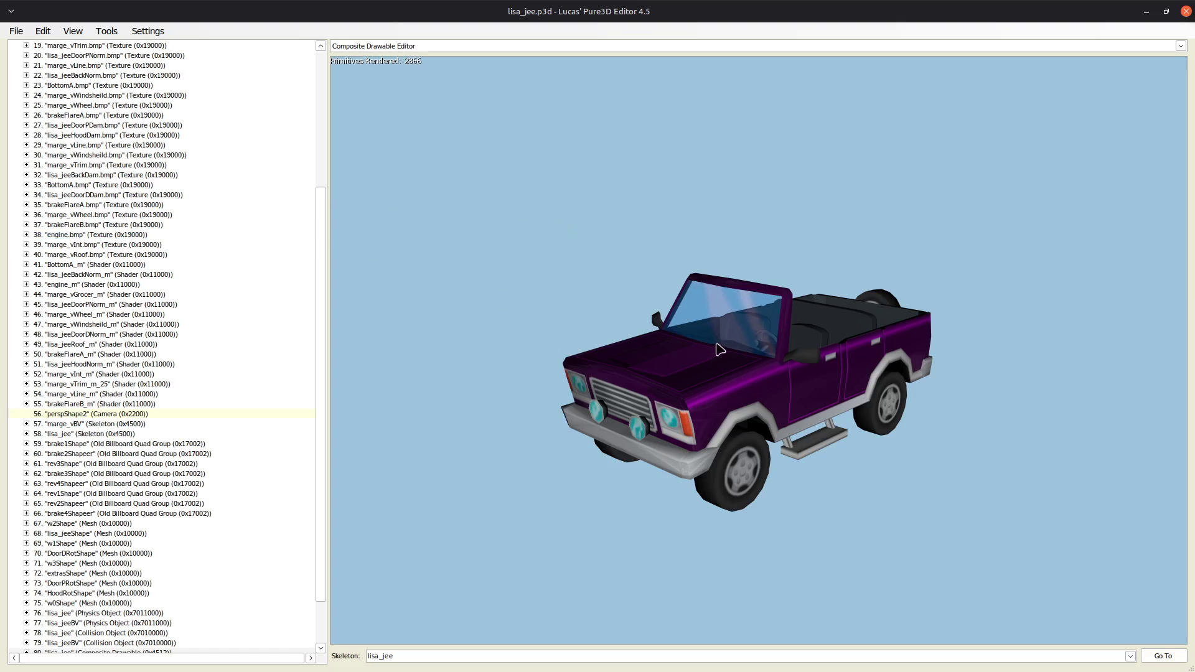
- Show the damage textures on the lisa_jee car model and inspect it from several angles
left_click_drag(718, 348, 1067, 336)
left_click_drag(662, 297, 644, 318)
left_click_drag(763, 313, 823, 327)
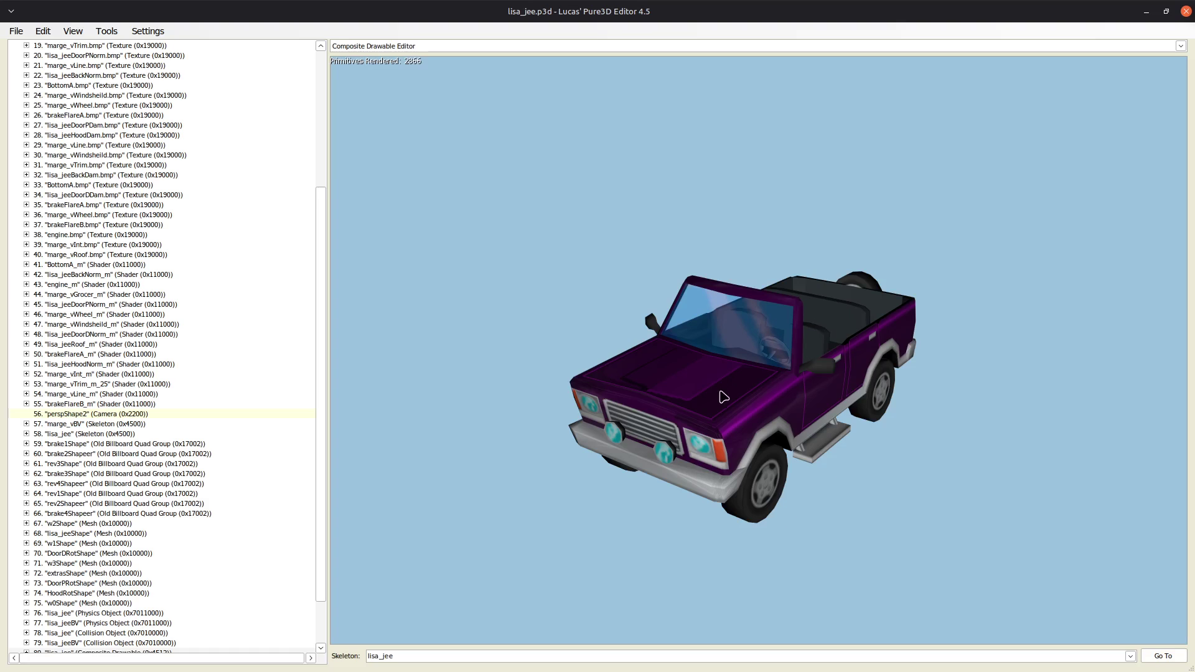
left_click_drag(723, 396, 702, 352)
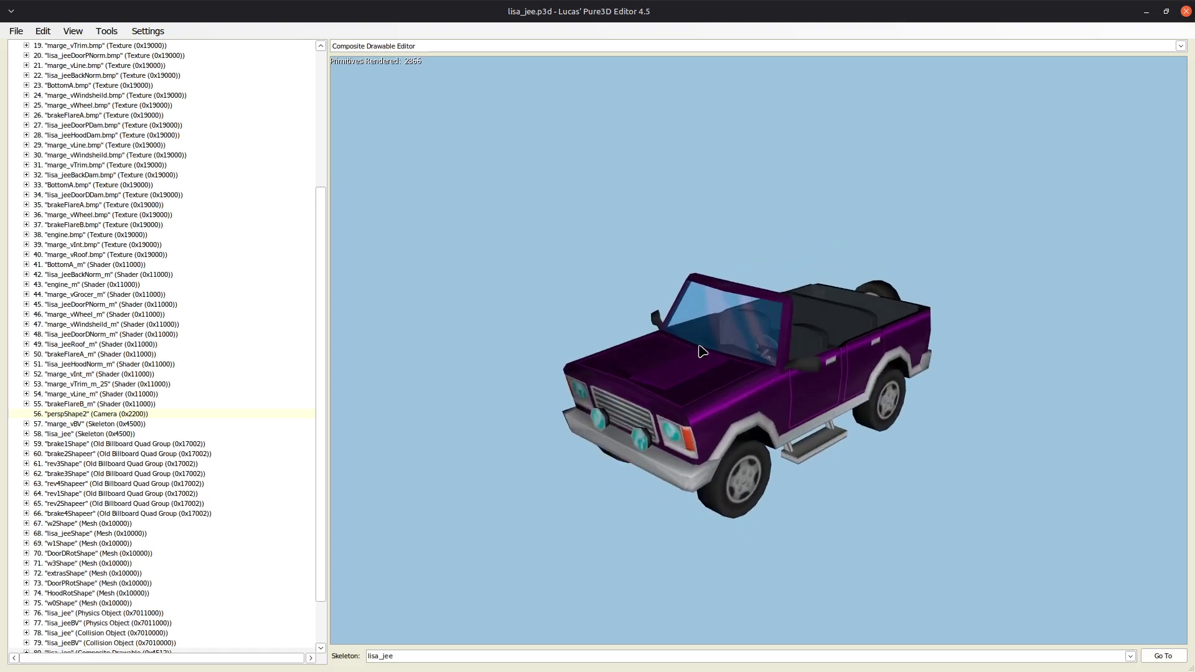
right_click(678, 275)
left_click(747, 403)
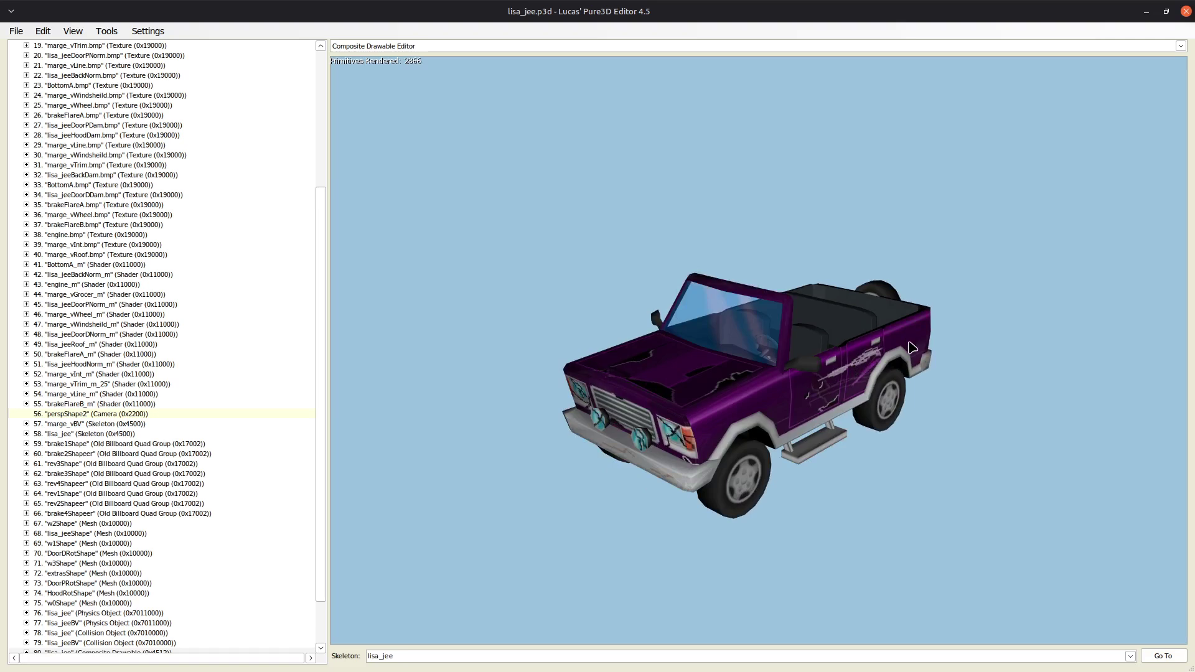
mouse_move(912, 347)
left_mouse_down()
mouse_move(876, 326)
mouse_move(909, 346)
mouse_move(924, 335)
mouse_move(911, 349)
mouse_move(889, 345)
left_mouse_up()
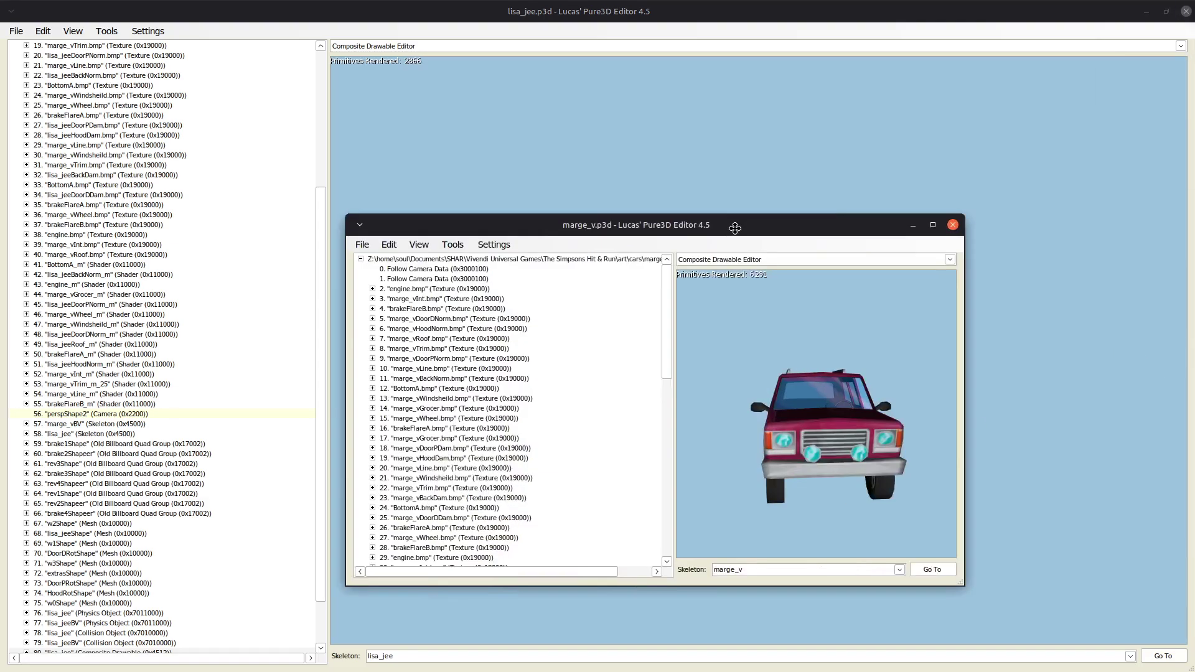
- Show the damage textures on the car model in marge_v.p3d and orbit to inspect its damaged side
right_click(816, 320)
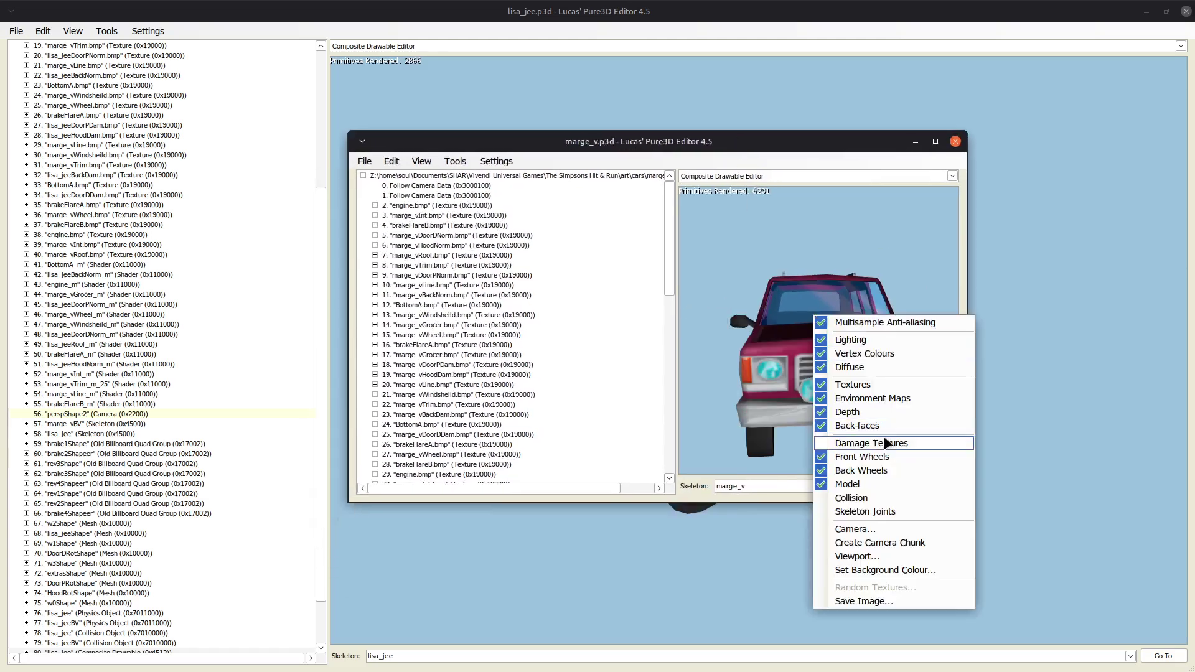
left_click(902, 442)
mouse_move(821, 324)
left_mouse_down()
mouse_move(856, 336)
mouse_move(830, 327)
left_mouse_up()
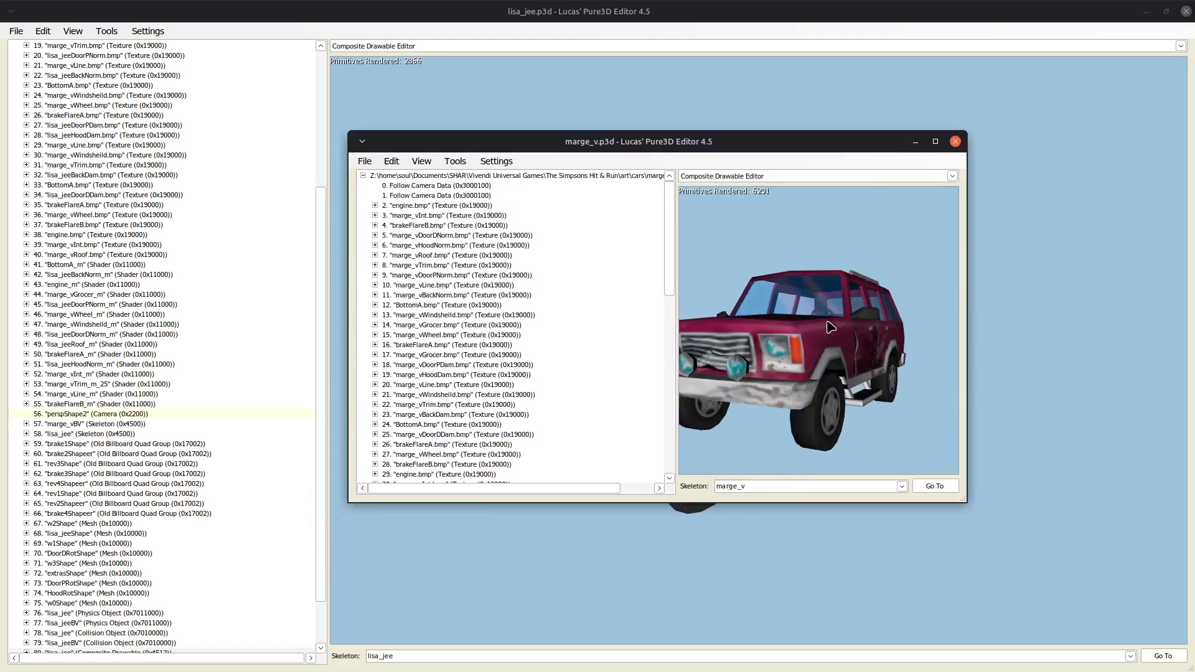
key("alt+F4")
key("alt+Tab")
left_click_drag(802, 337, 762, 343)
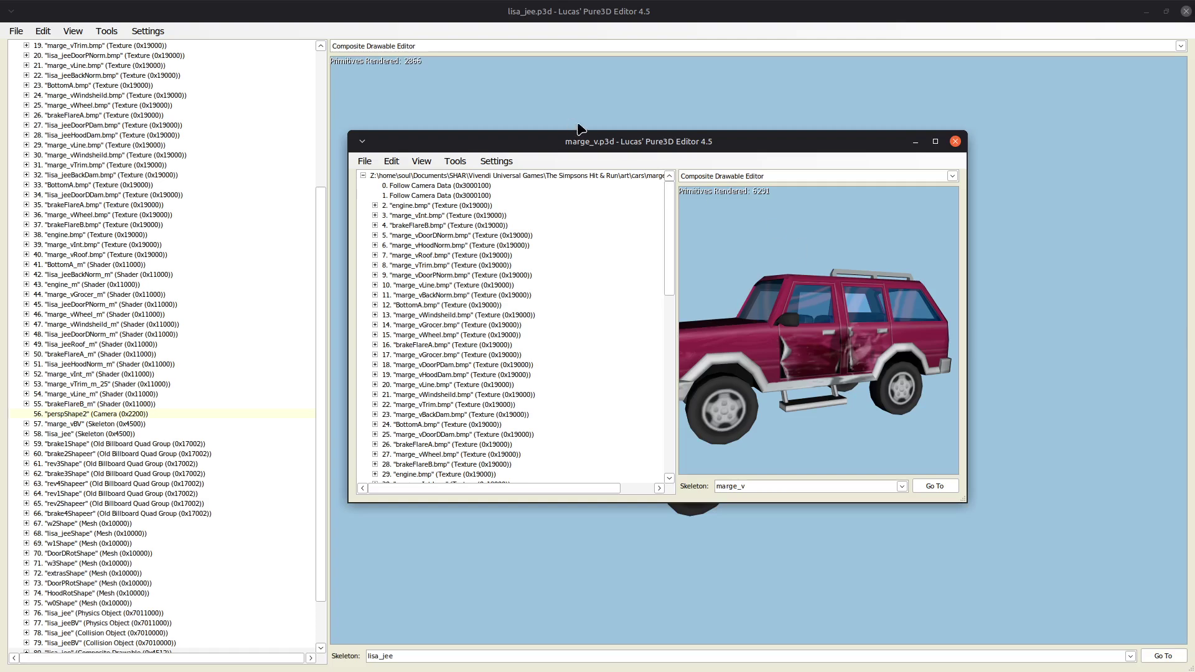
left_click_drag(596, 144, 581, 88)
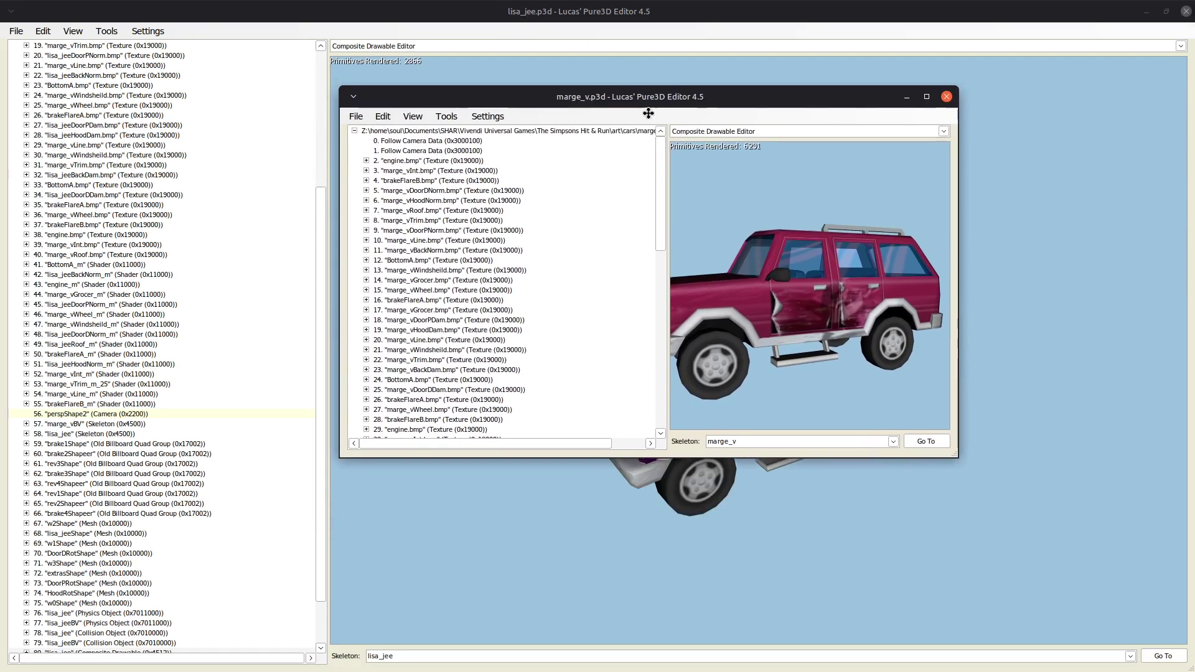
left_click_drag(647, 93, 662, 145)
left_click_drag(673, 213, 623, 160)
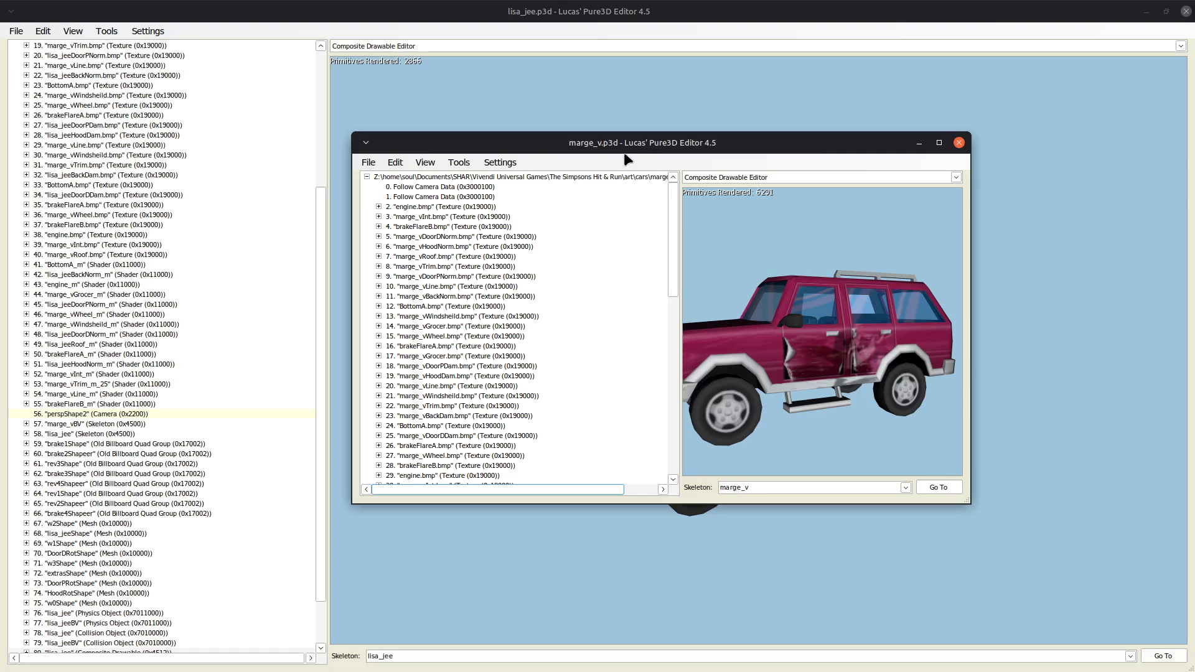
- Rename the car in marge_v.p3d to lisa_jee
left_click(463, 163)
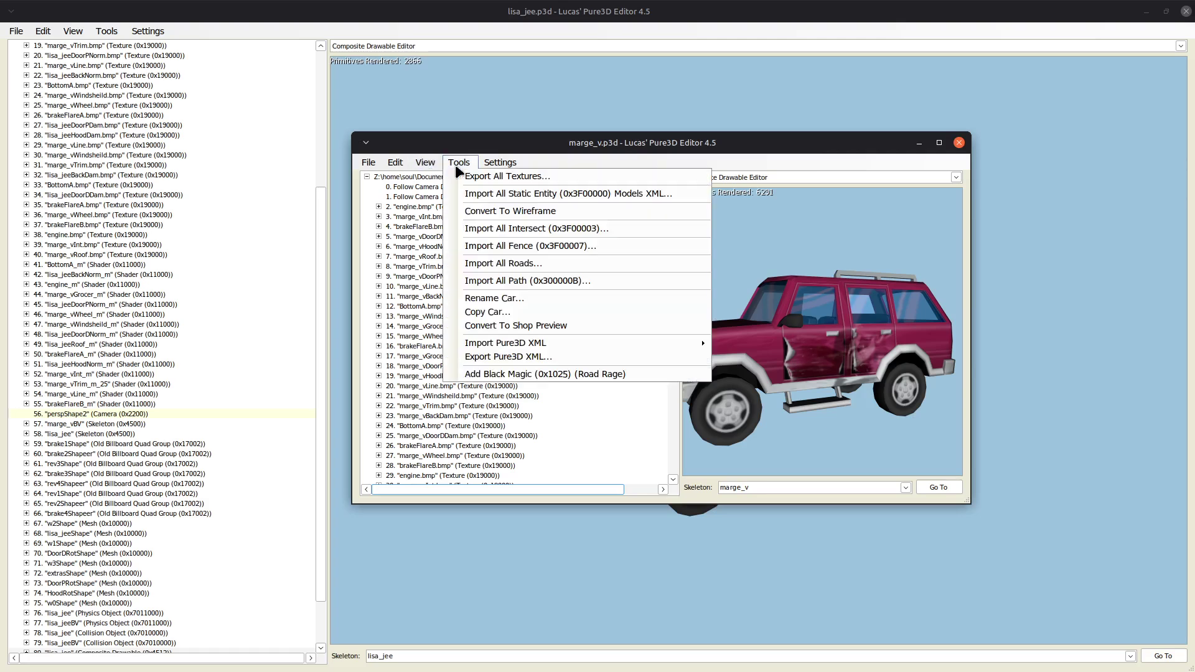
left_click(507, 299)
type("l")
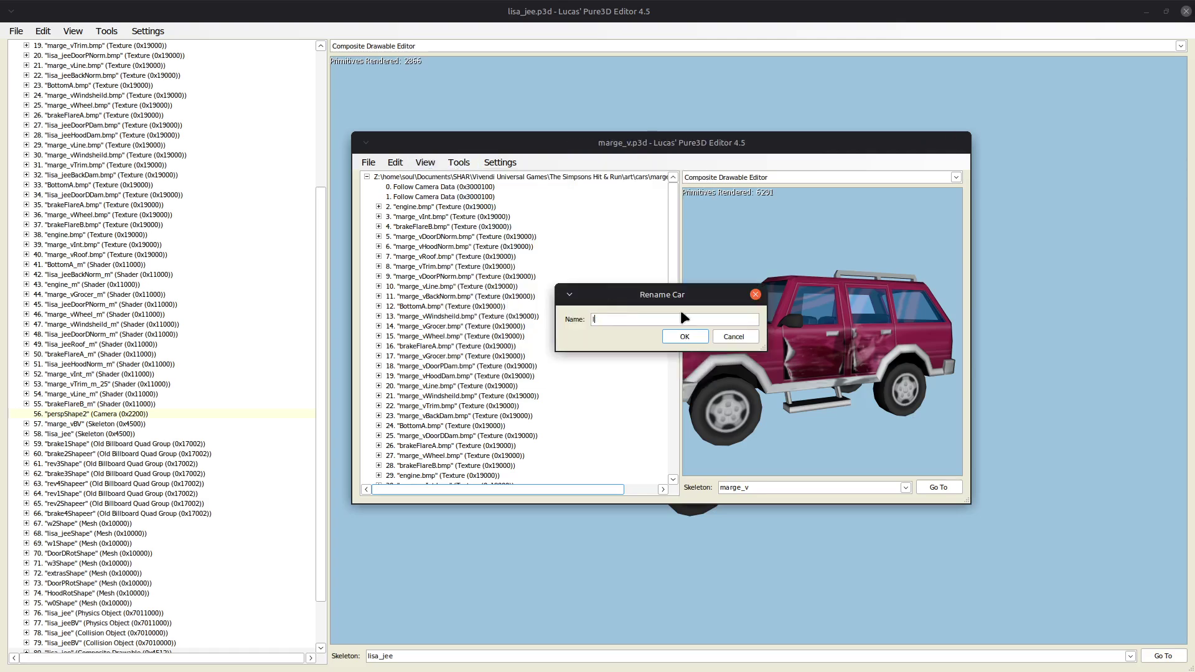
type("isa_jee")
key("Return")
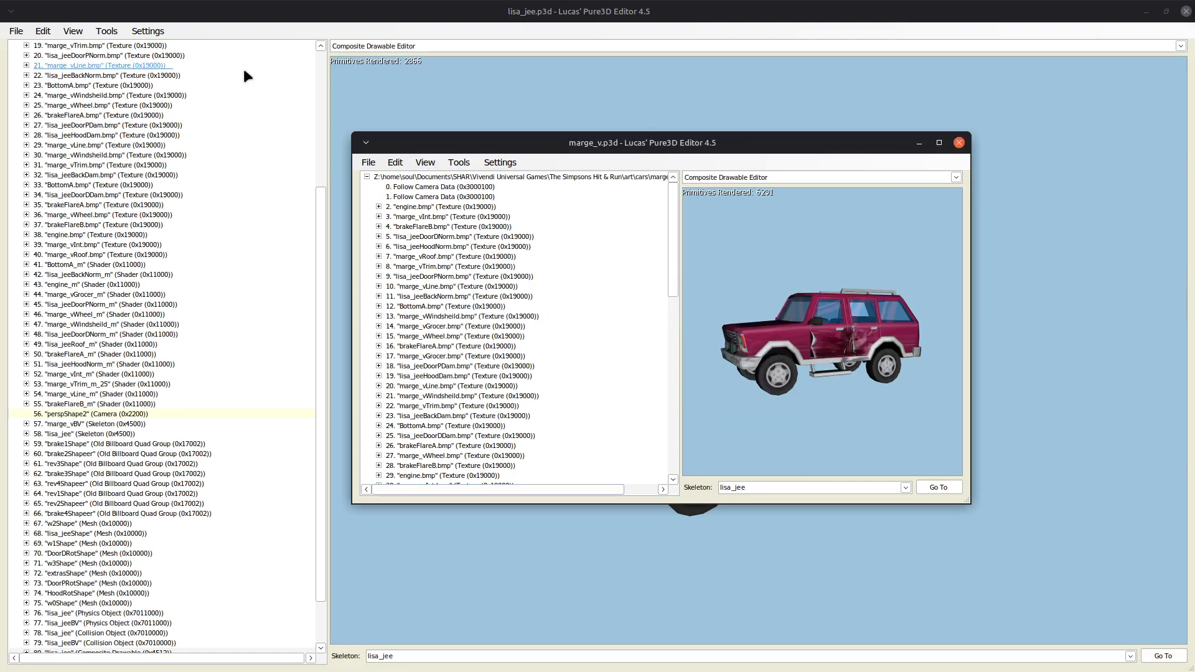
- Compare the lisa_jeeDoorDNorm.bmp texture in marge_v.p3d with the same texture in lisa_jee.p3d
left_click(491, 238)
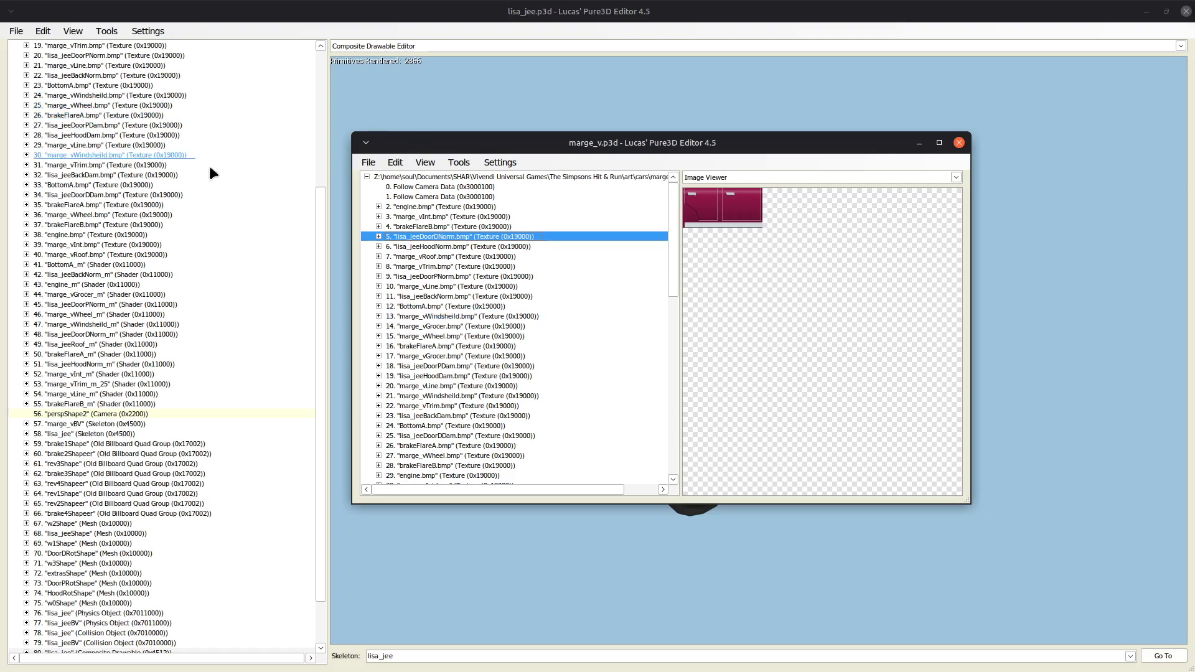
left_click(217, 184)
scroll(217, 184, "up", 3)
scroll(217, 185, "up", 2)
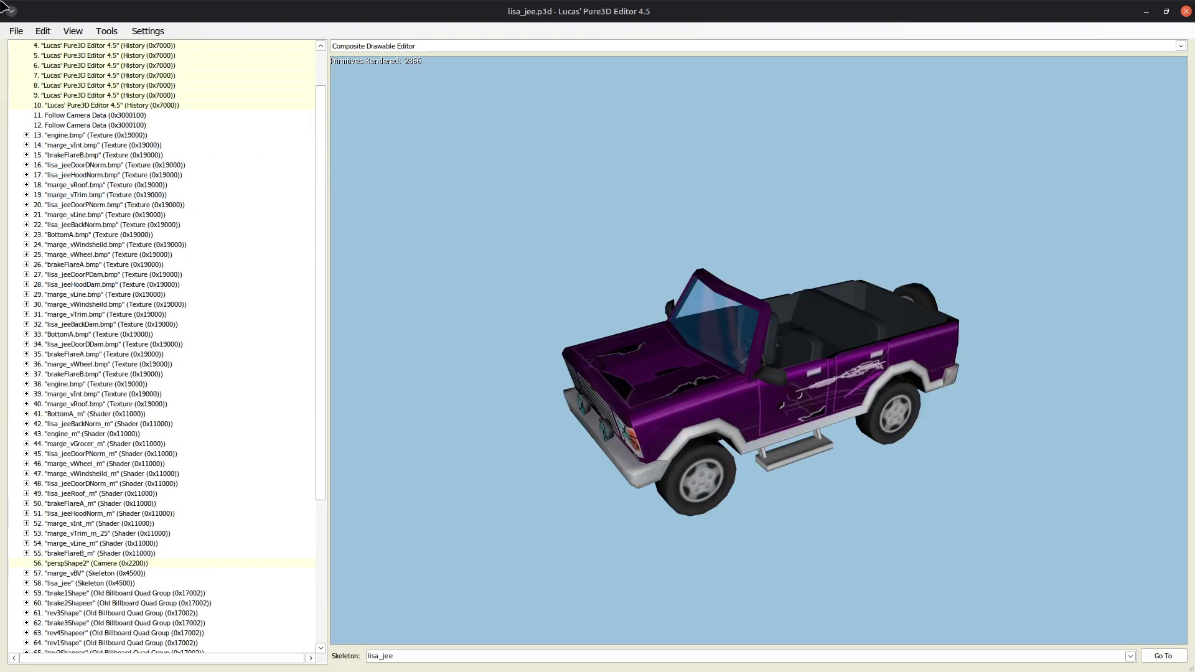
left_click(96, 164)
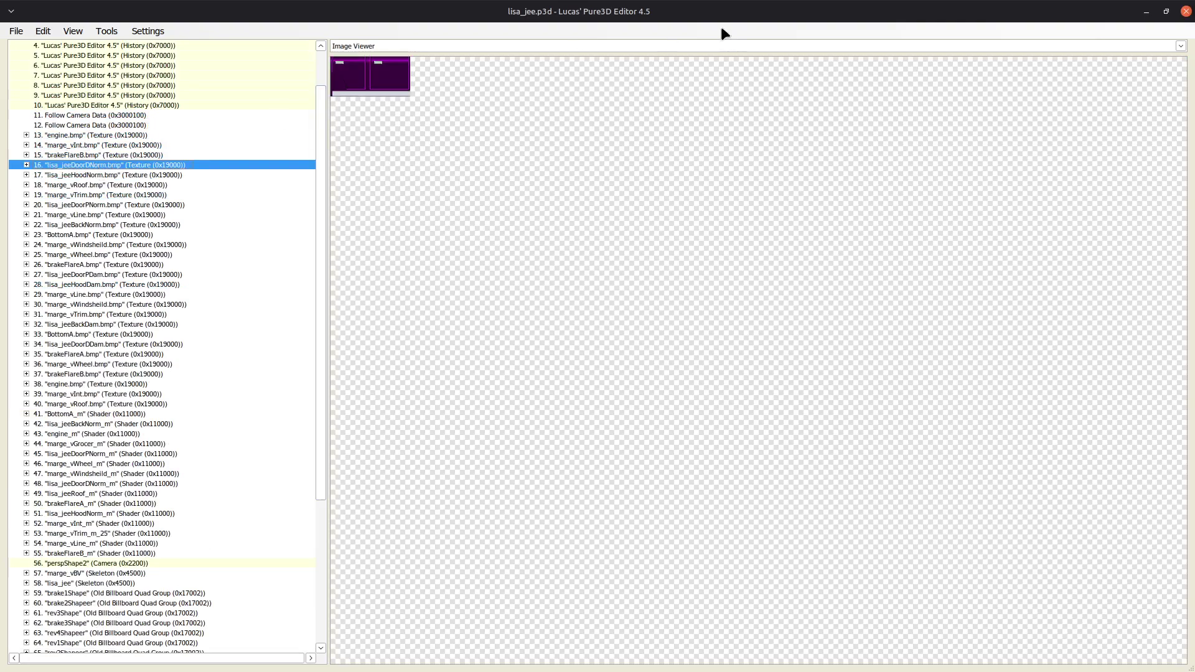
- Export all textures of marge_v.p3d into the tmp folder on the desktop
key("alt+Tab")
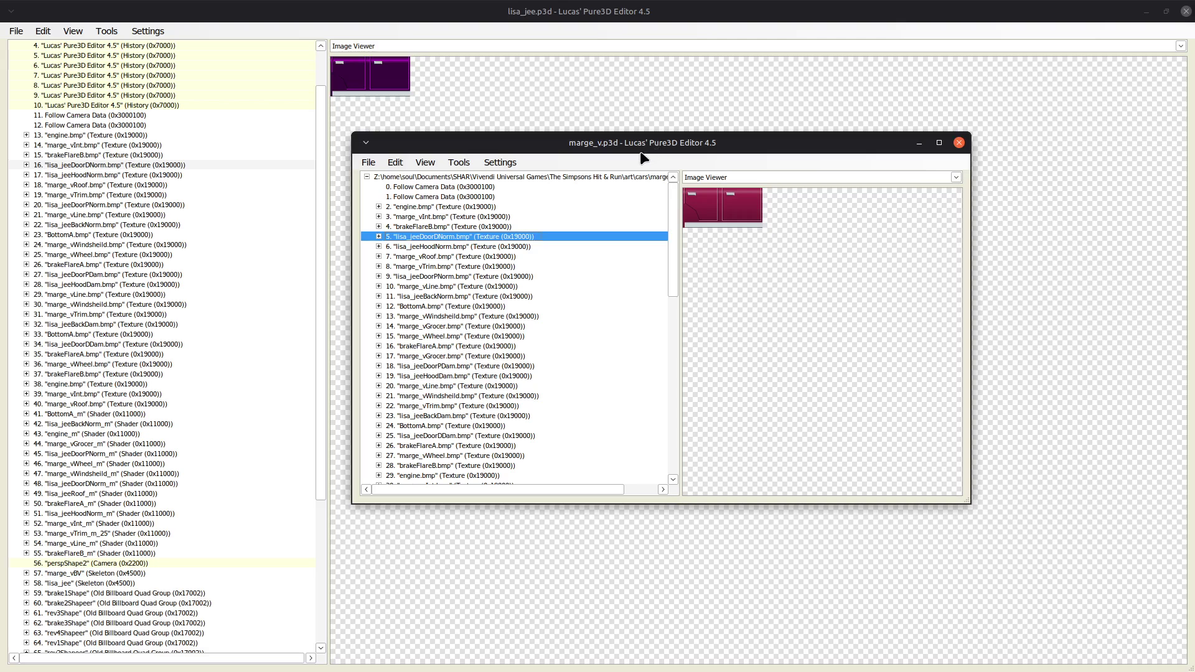
left_click(461, 163)
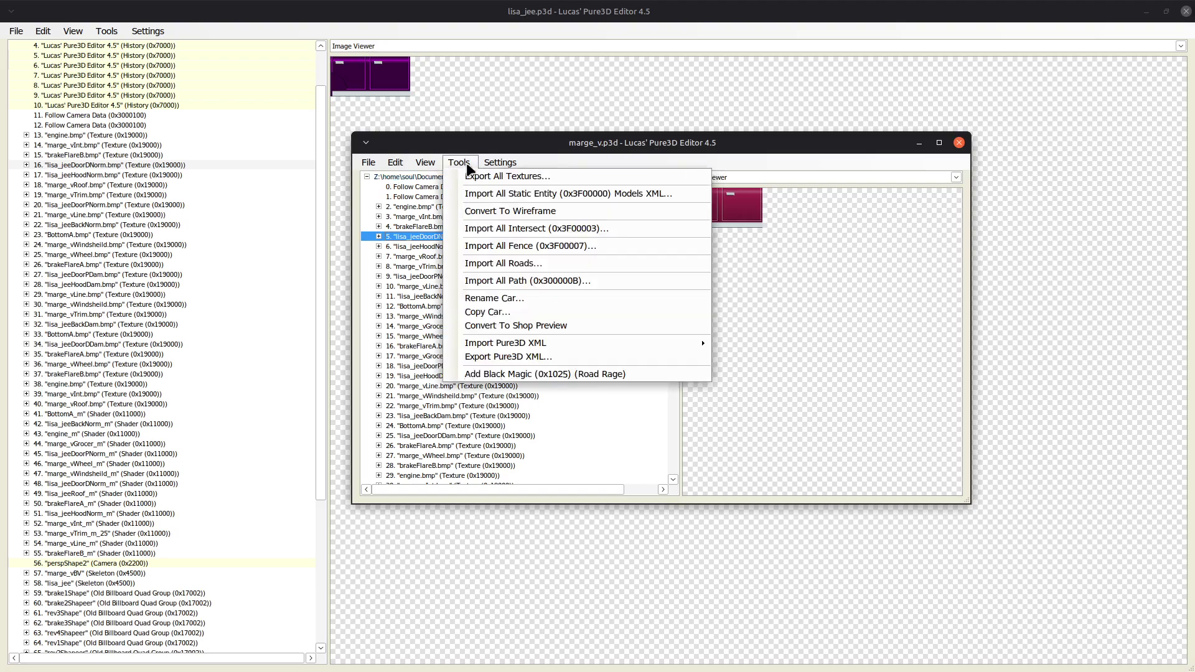
left_click(481, 177)
double_click(465, 226)
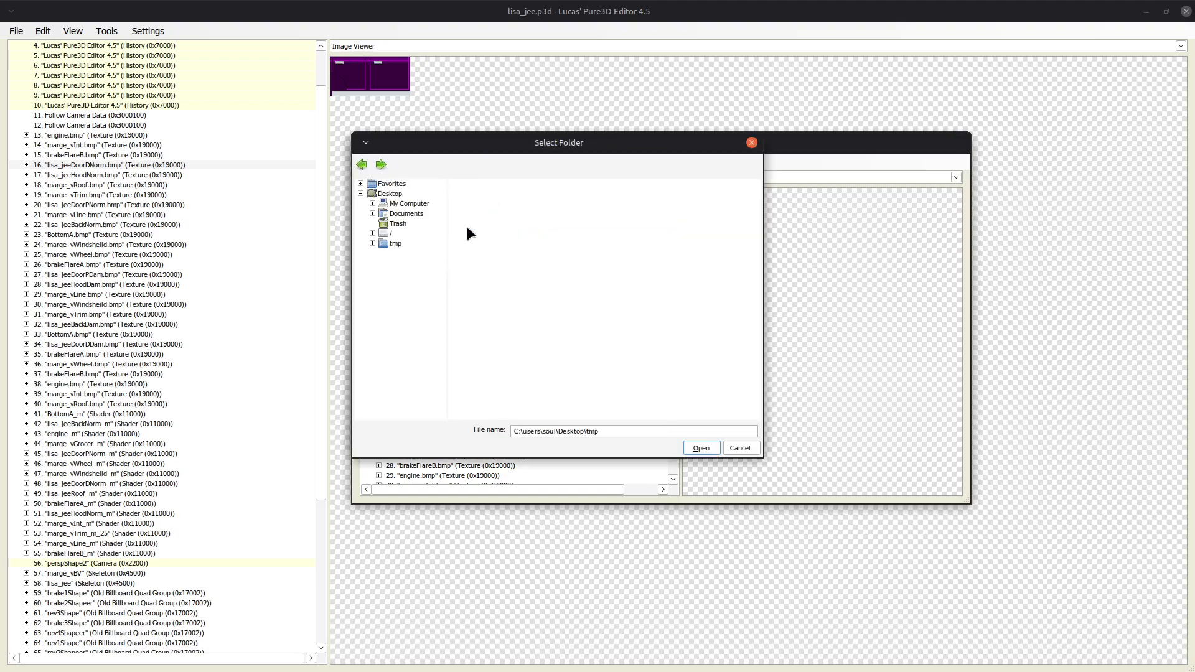
left_click(692, 453)
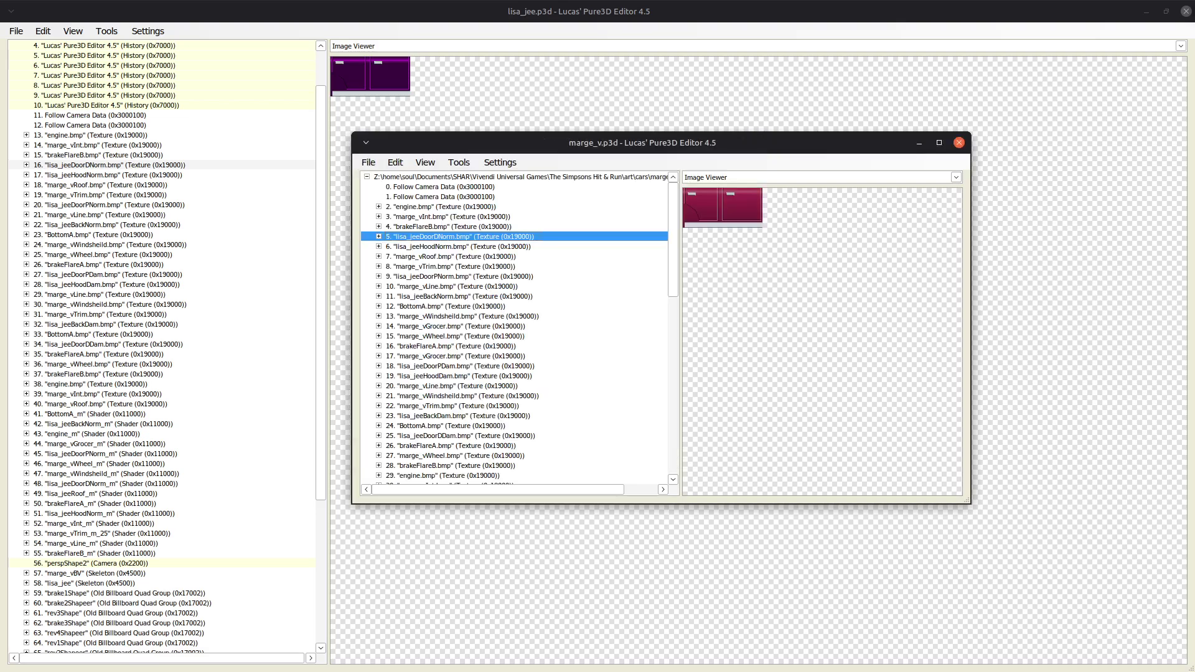
- Switch to Krita and open the exported texture images there
key("alt+Tab")
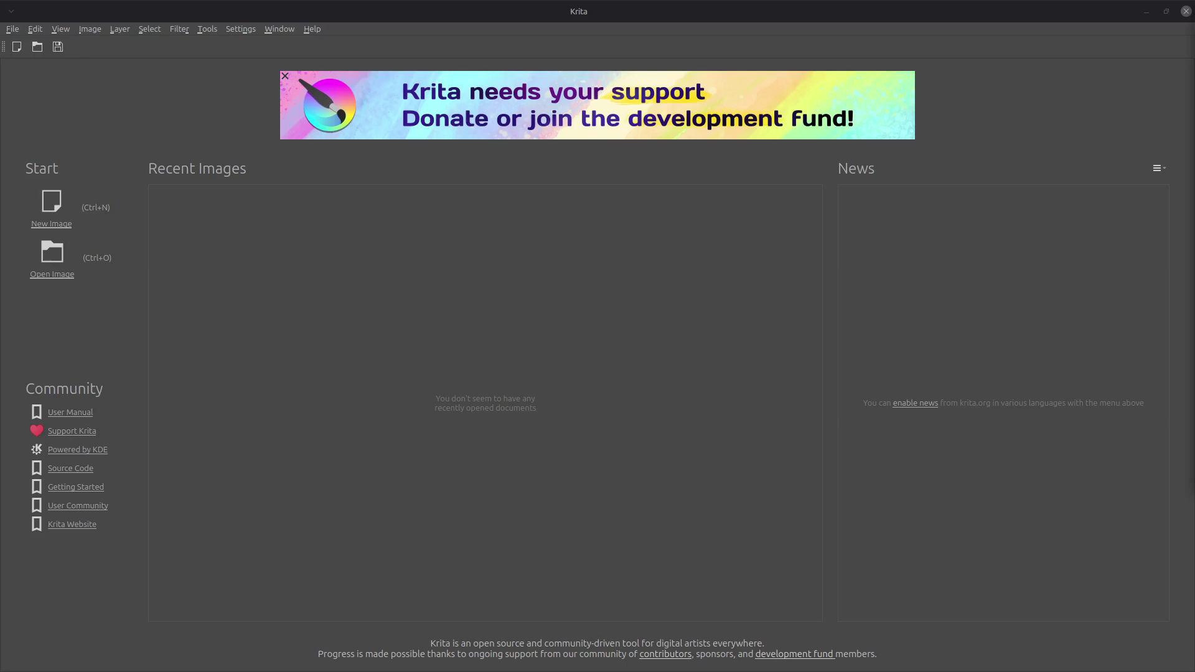
left_click_drag(511, 345, 503, 313)
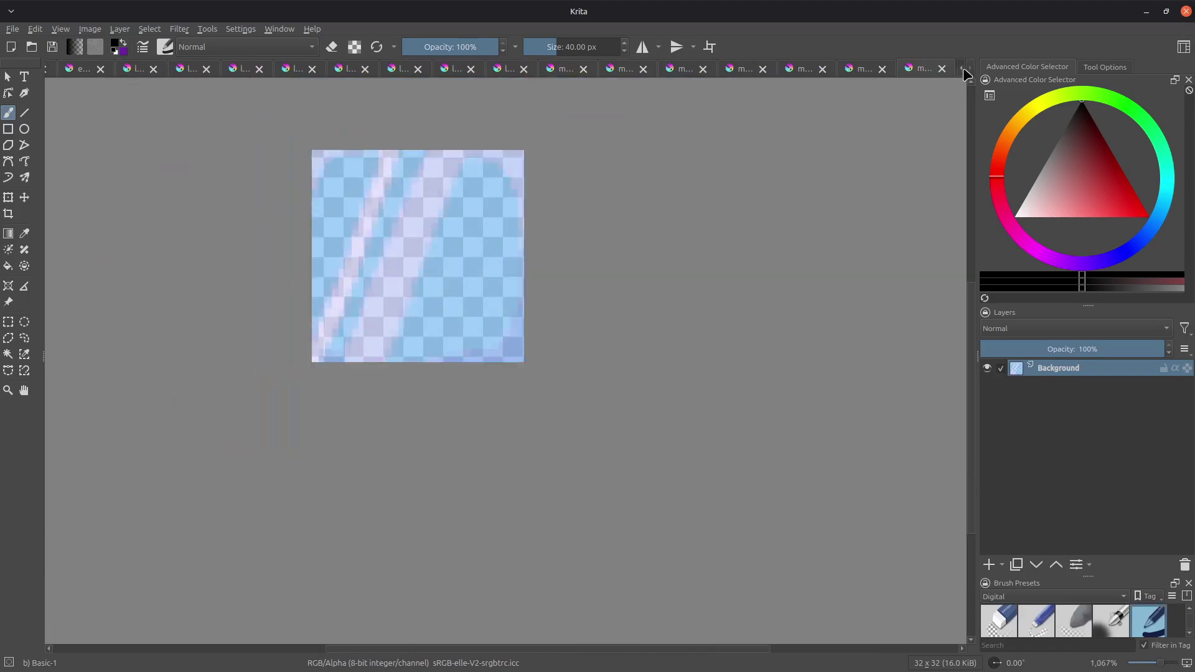
- Look through the opened textures one by one, from the brake flares and engine through the damaged panels to the undamaged door texture
left_click(961, 68)
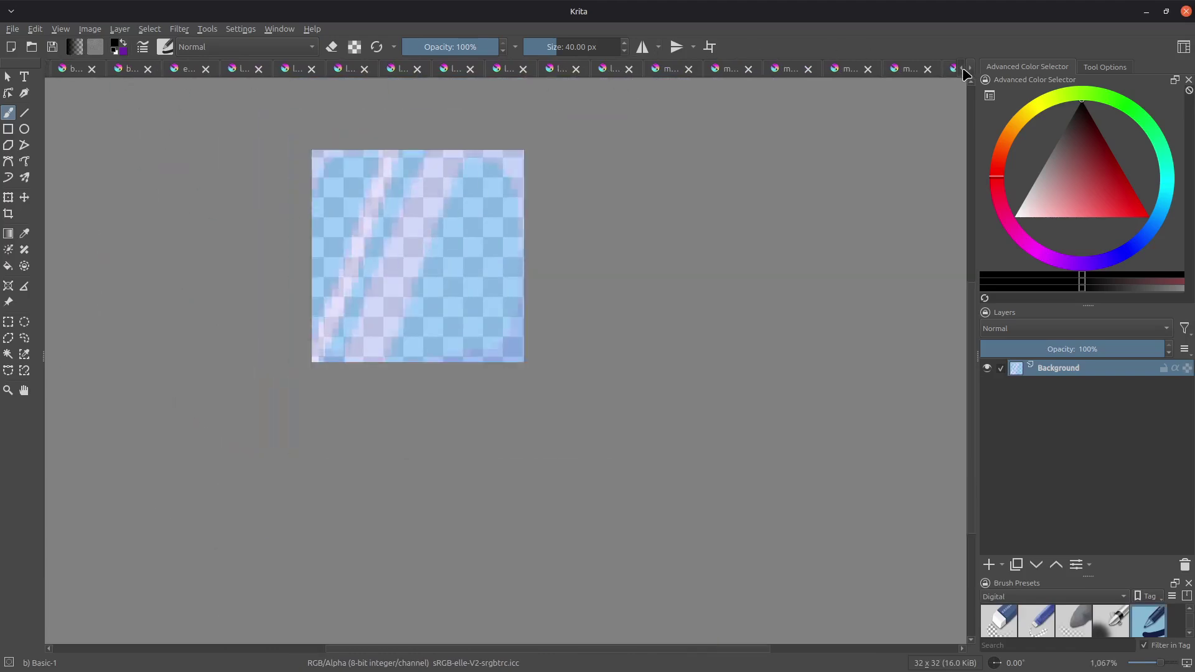
left_click(962, 70)
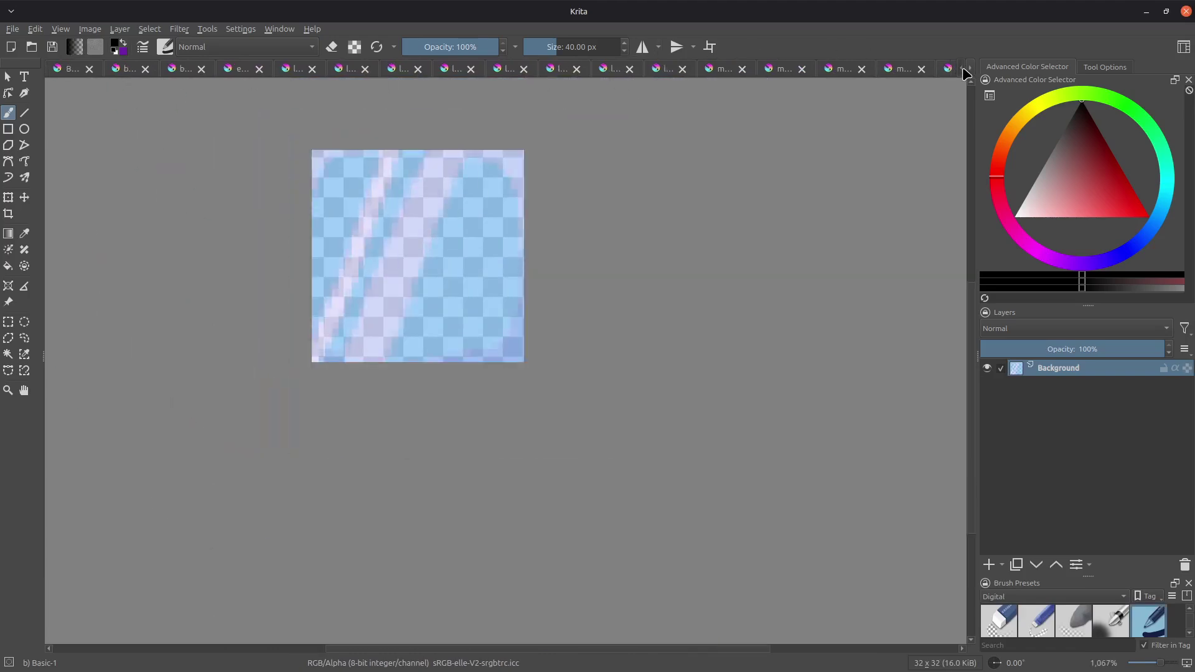
left_click(68, 69)
left_click(118, 70)
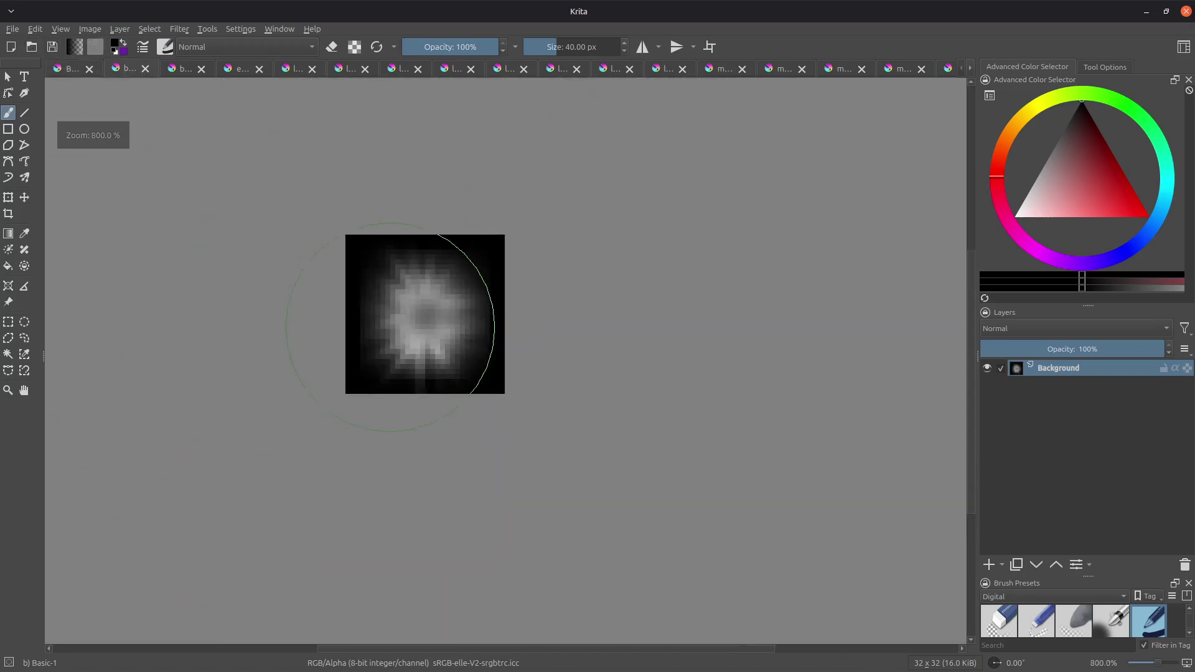
left_click(185, 69)
scroll(622, 314, "down", 4)
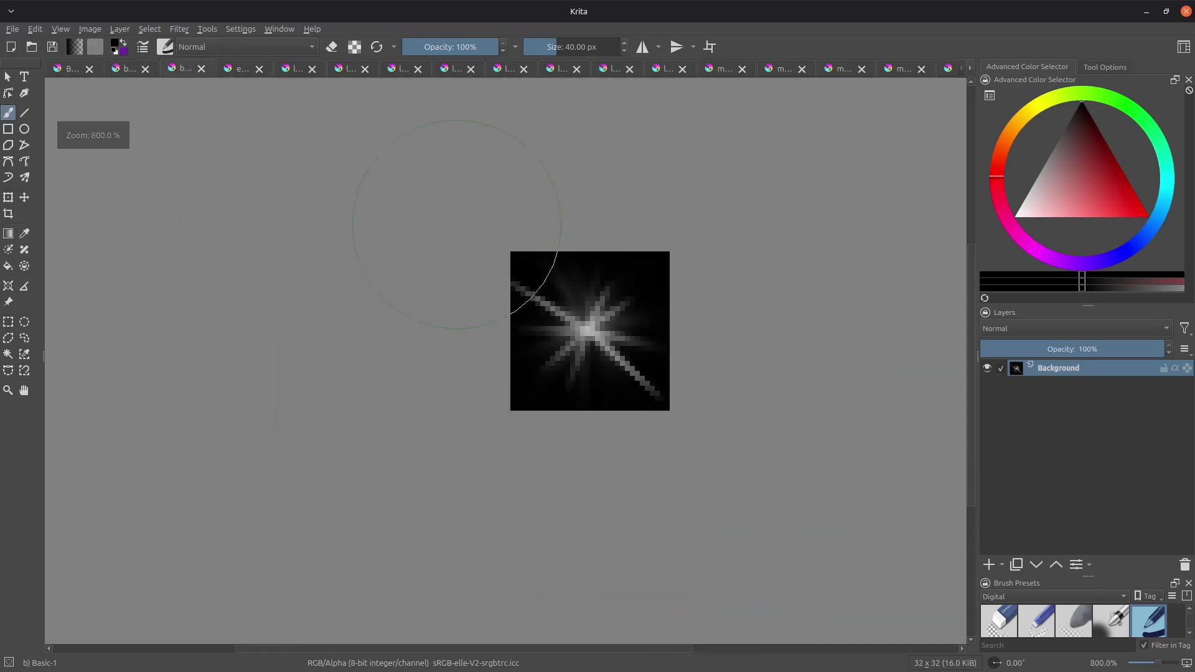
left_click(234, 70)
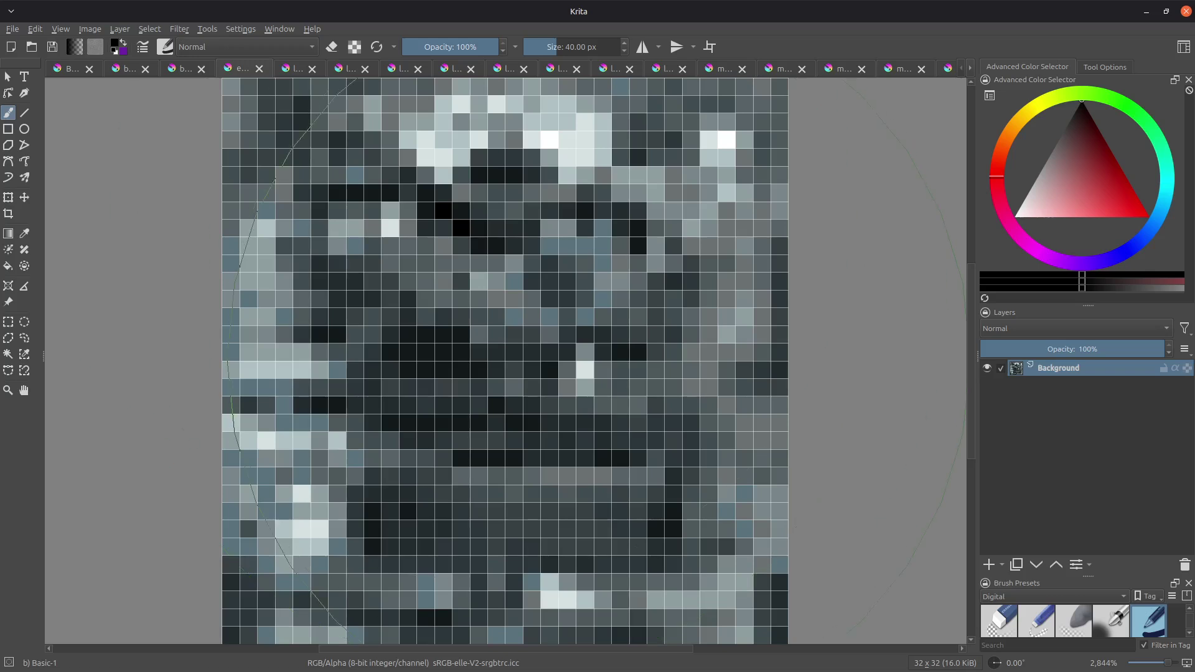
left_click(296, 69)
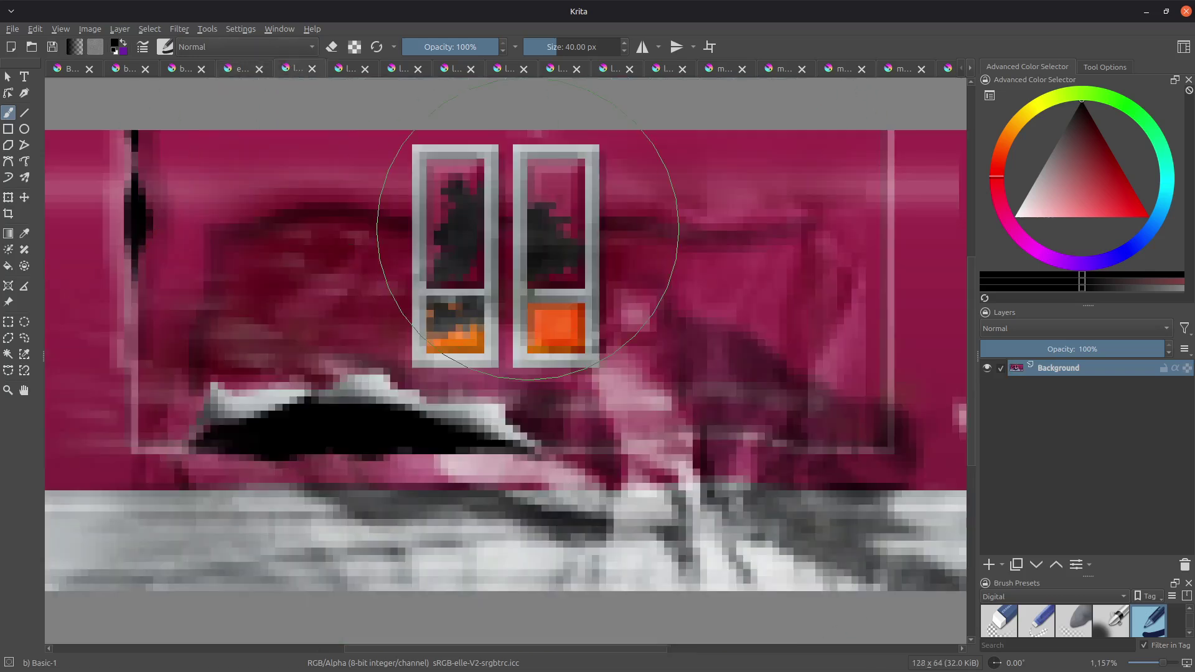
scroll(481, 217, "down", 3)
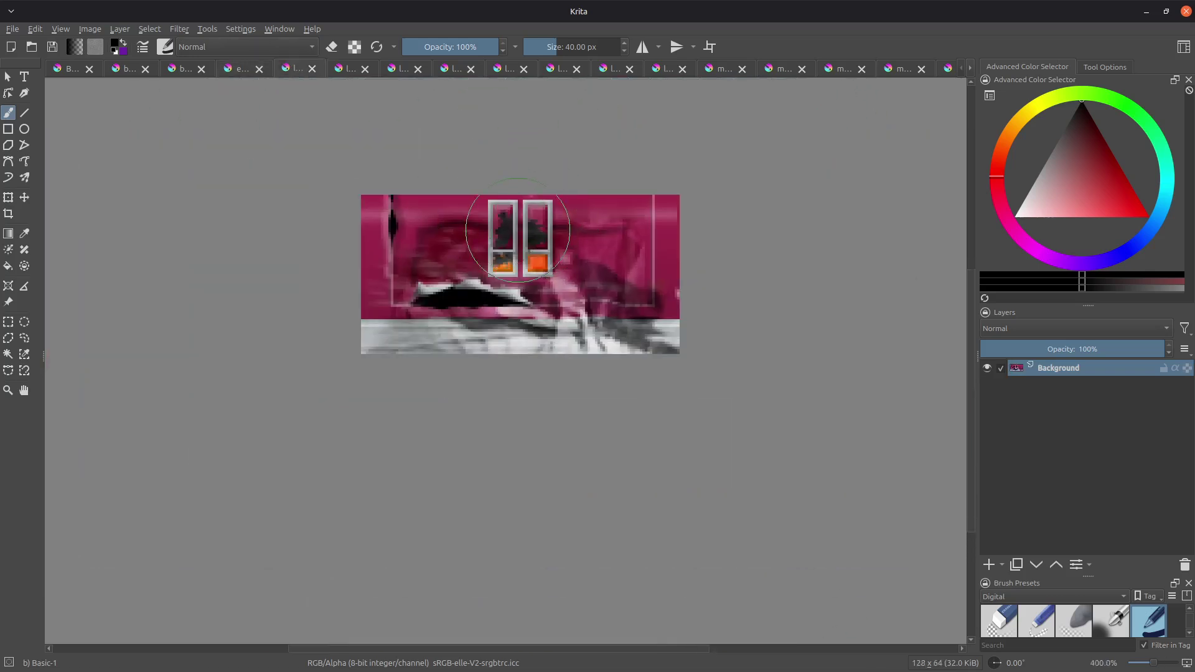
left_click(348, 71)
left_click(401, 71)
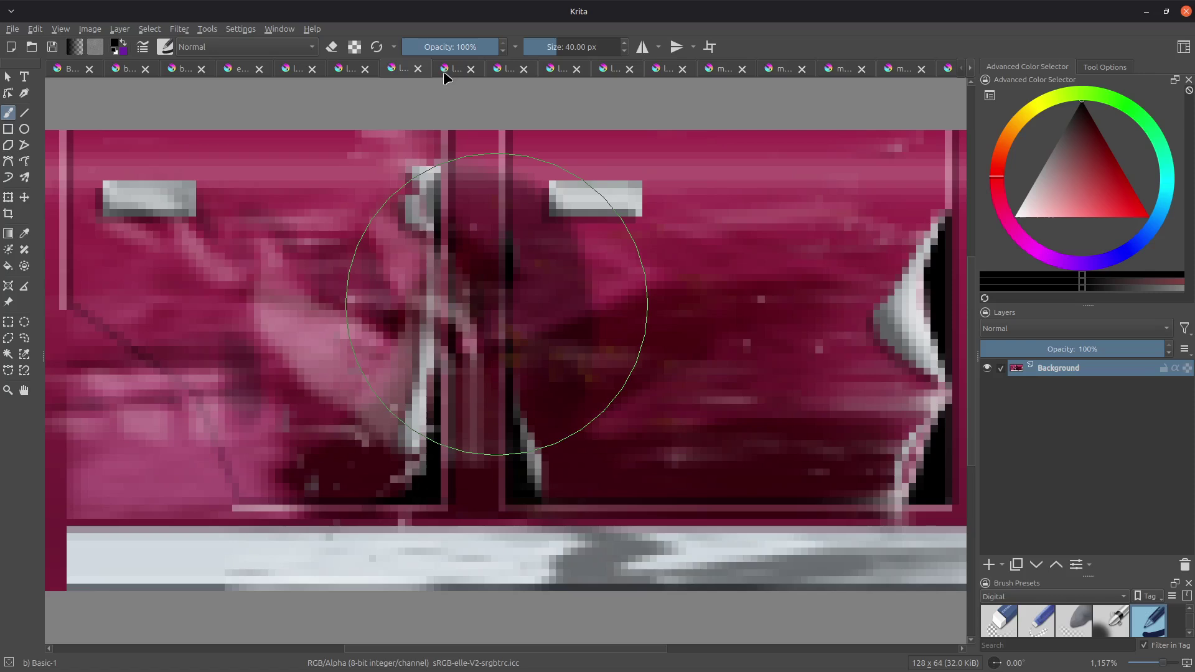
scroll(529, 130, "down", 3)
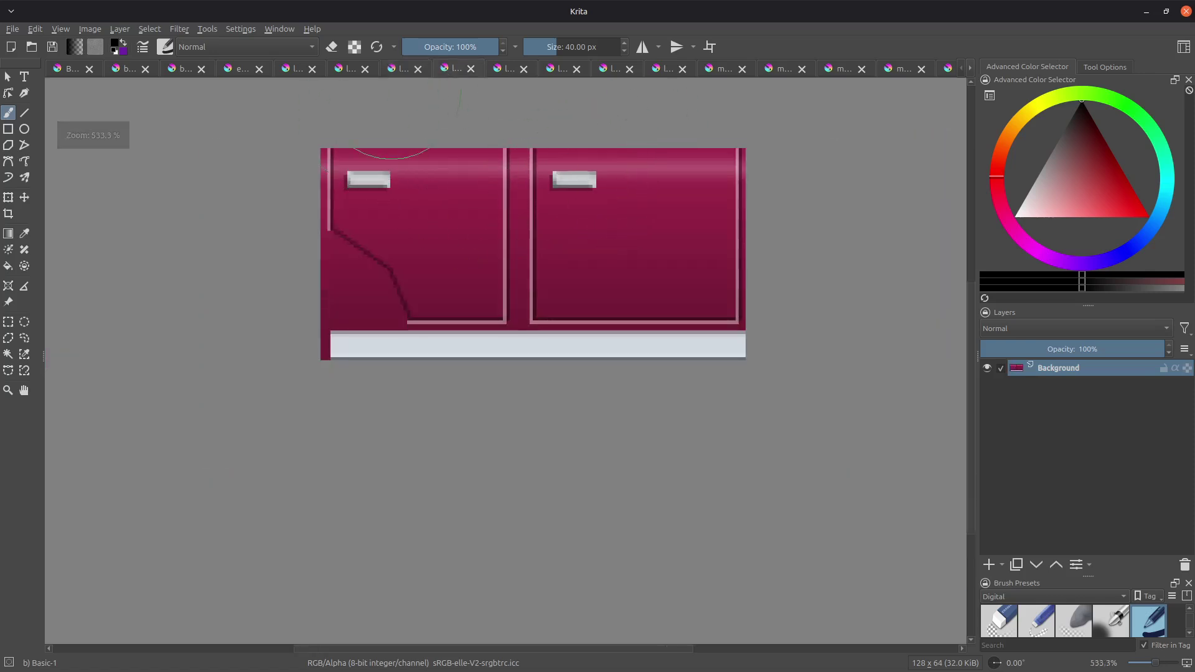
- Start an HSV/HSL adjustment on the undamaged door texture and reset its hue and saturation to 0
left_click(180, 29)
mouse_move(214, 81)
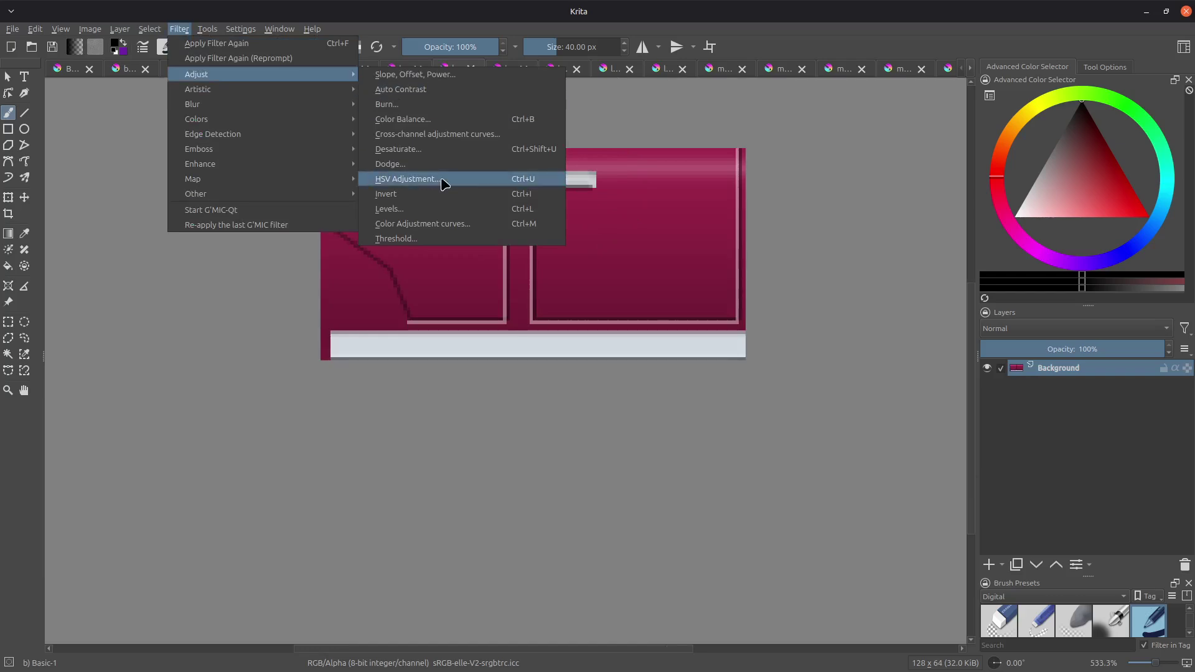
left_click(443, 180)
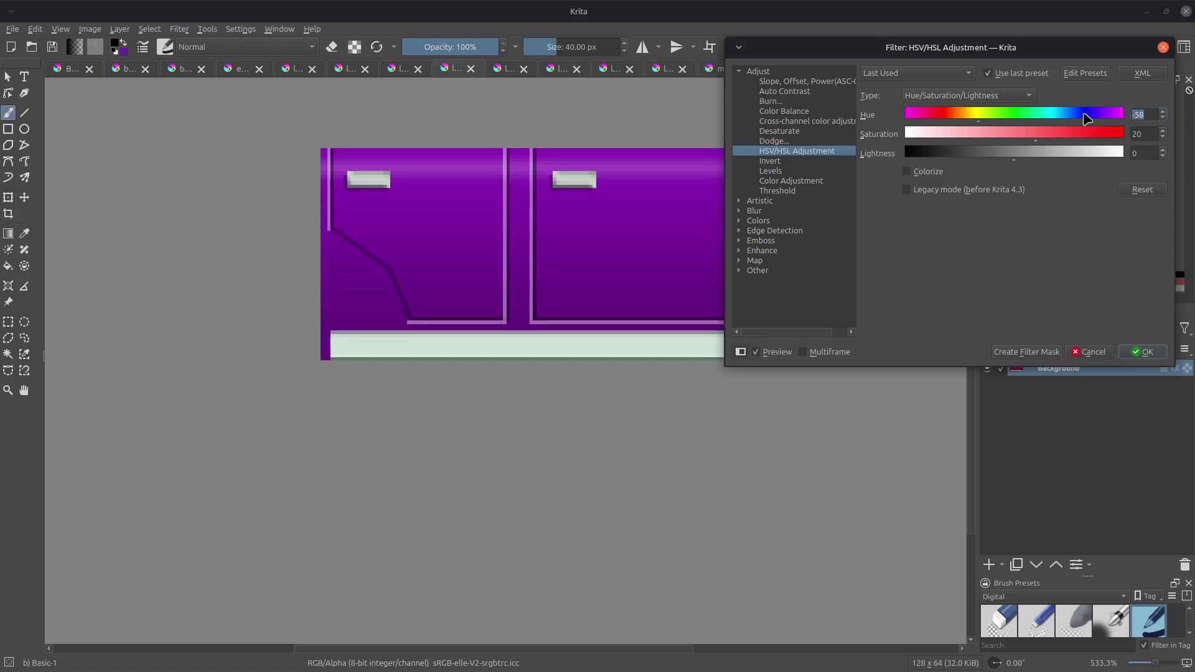
type("0")
key("Tab")
type("0")
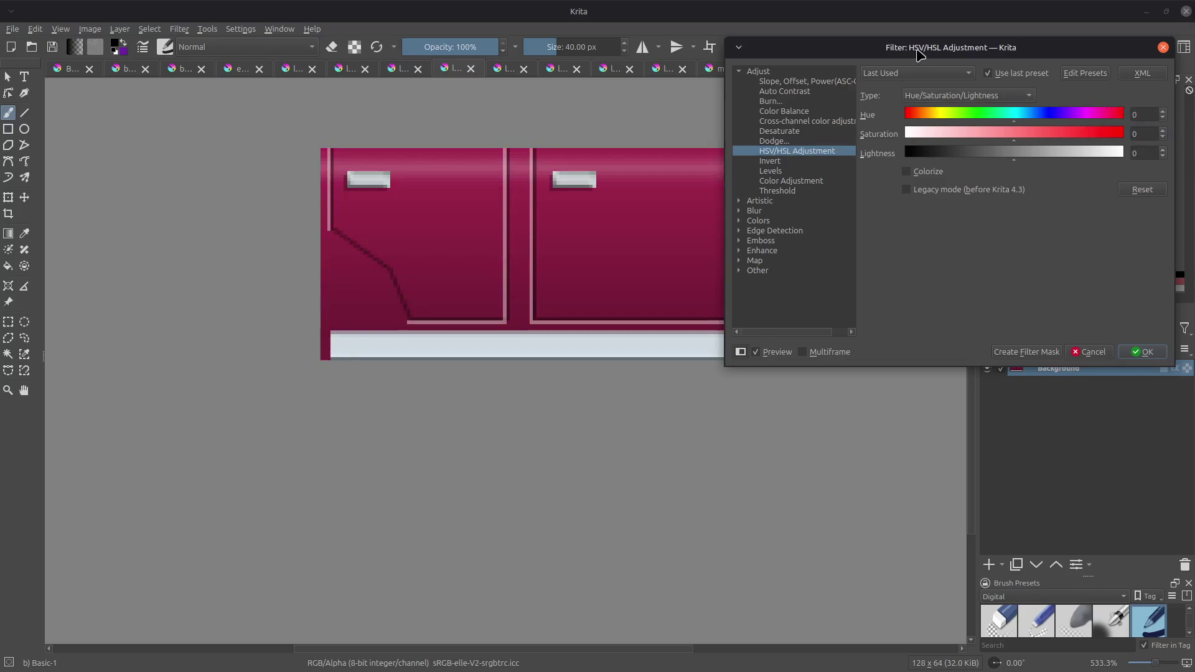
- Shift the door texture's hue to -69 and compare the preview with the door texture in lisa_jee.p3d
left_click_drag(917, 55, 492, 380)
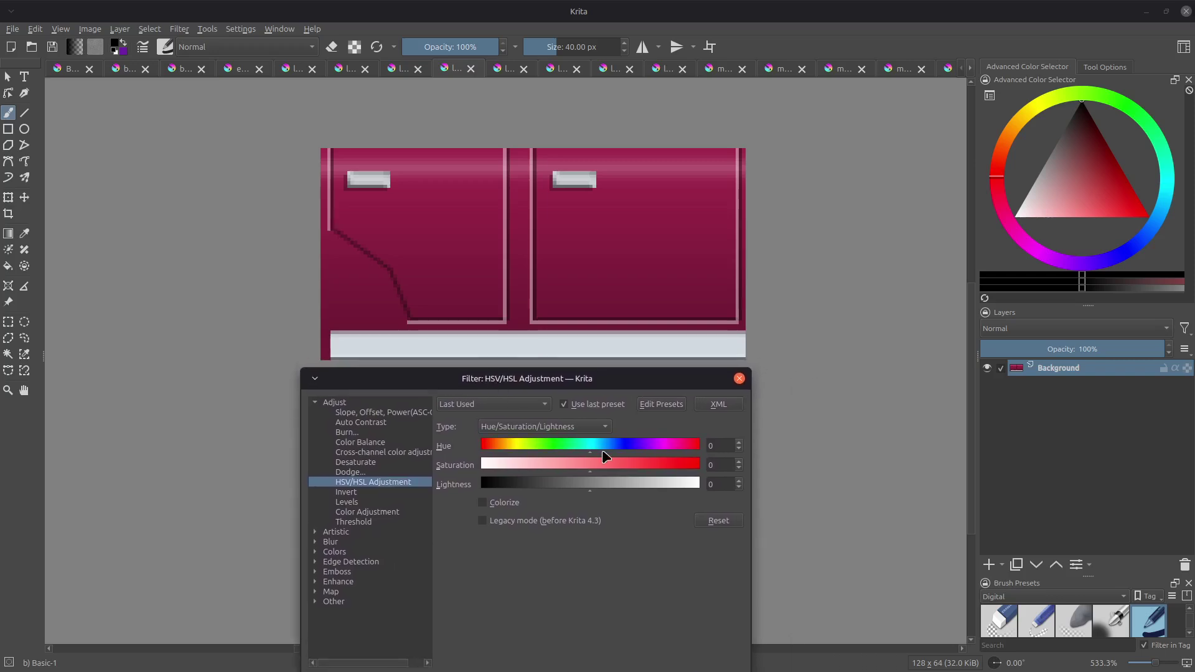
left_click_drag(602, 449, 549, 456)
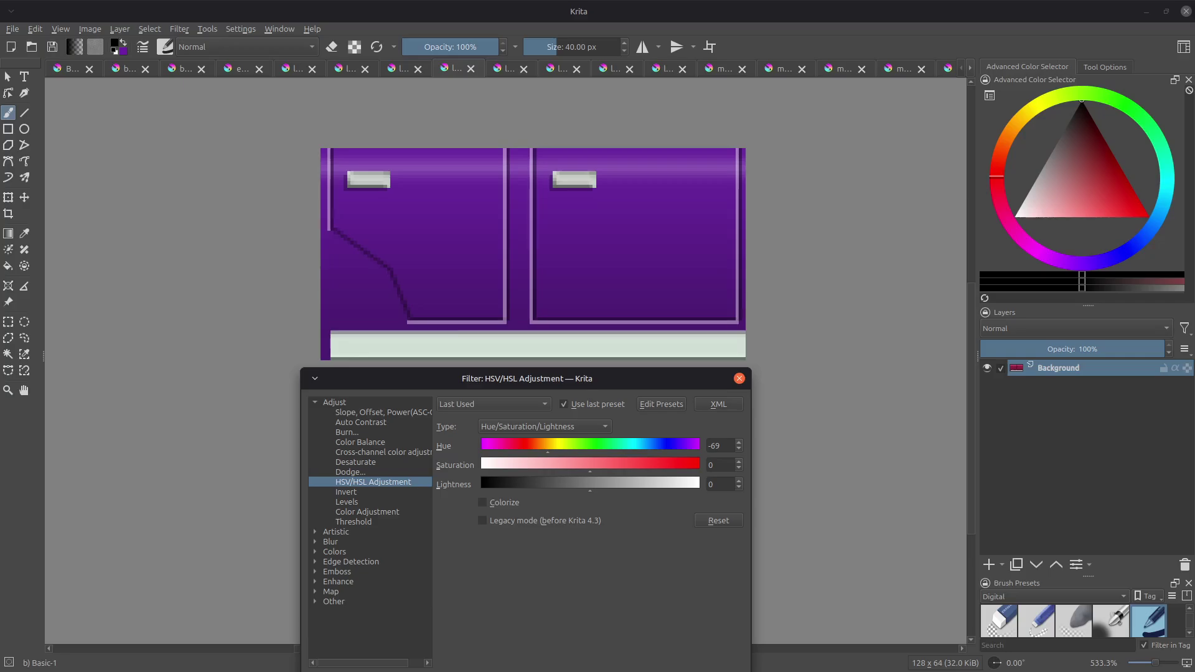
key("alt+Tab")
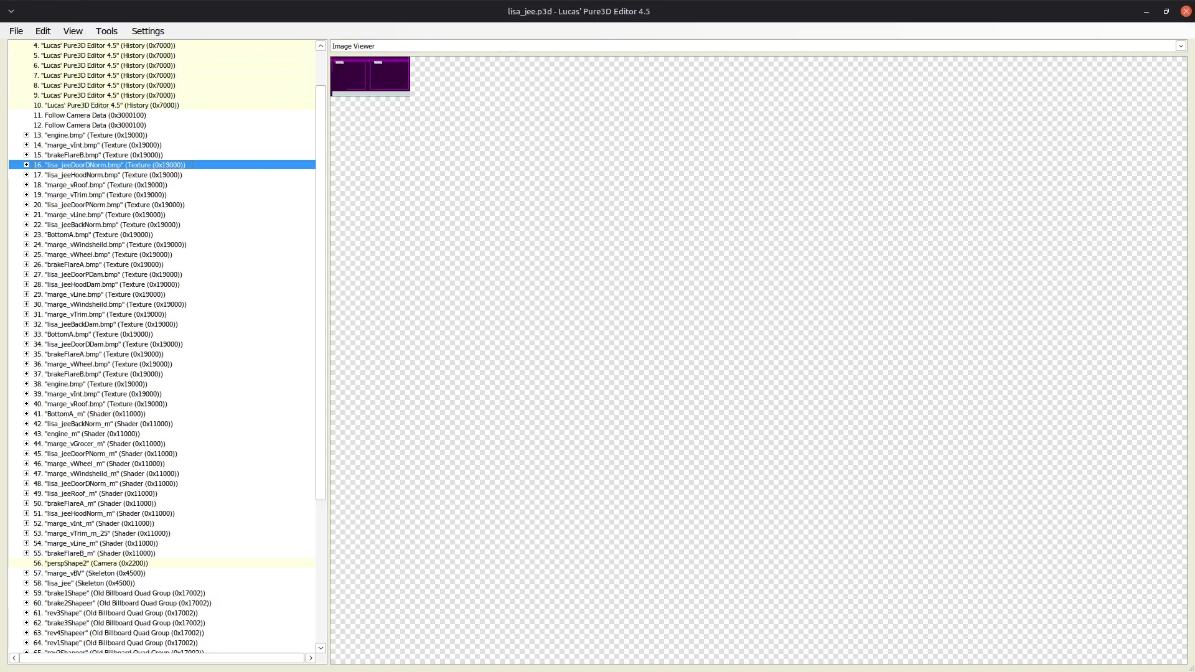
key("alt+Tab")
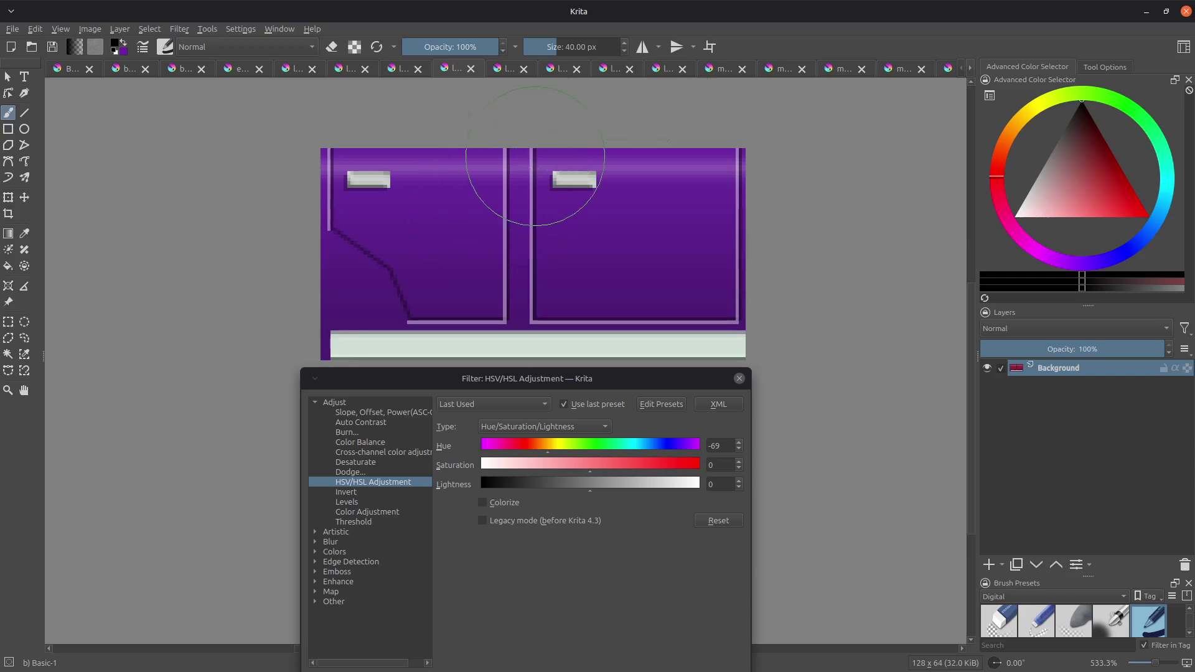
- Set the door texture's saturation to 42 and hue to -71, and compare it with the reference door in lisa_jee.p3d
mouse_move(544, 446)
left_mouse_down()
mouse_move(599, 468)
mouse_move(636, 467)
left_mouse_up()
left_click(553, 444)
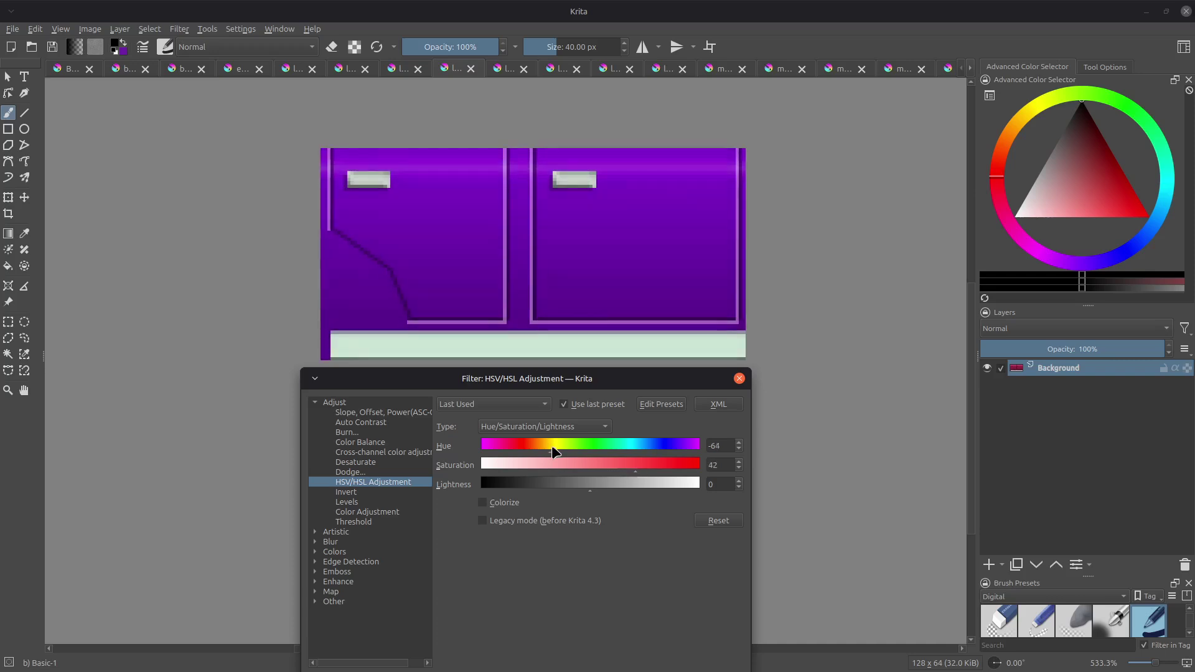
left_click_drag(552, 446, 548, 446)
left_click_drag(548, 445, 547, 447)
key("alt+Tab")
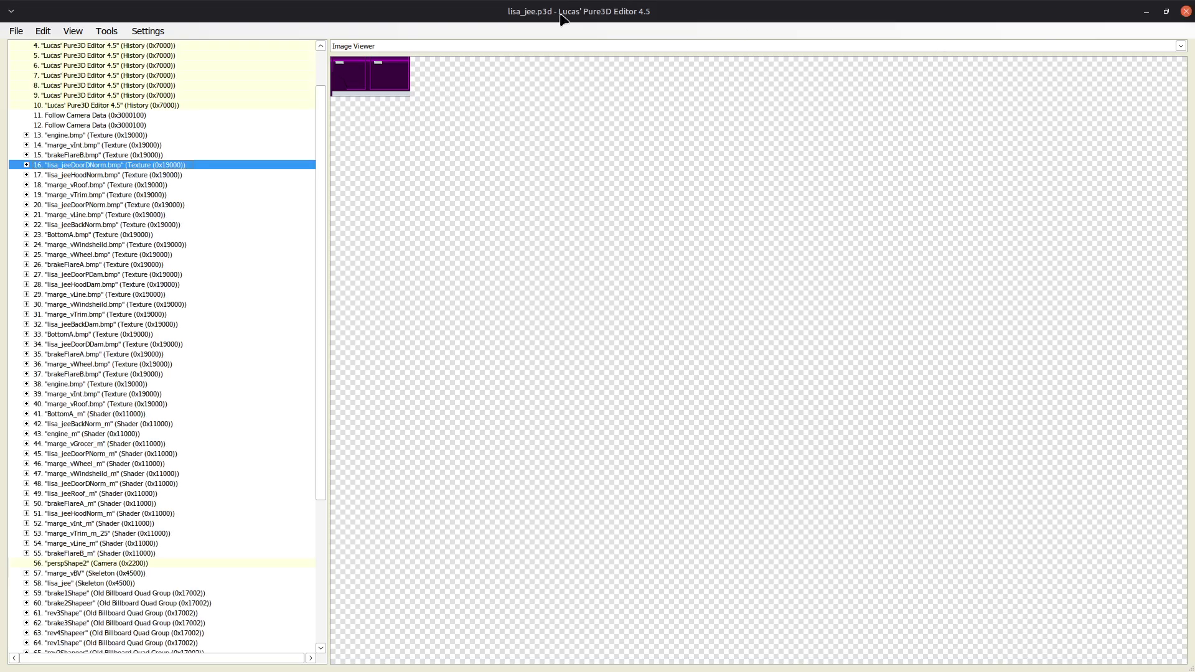
key("alt+Tab")
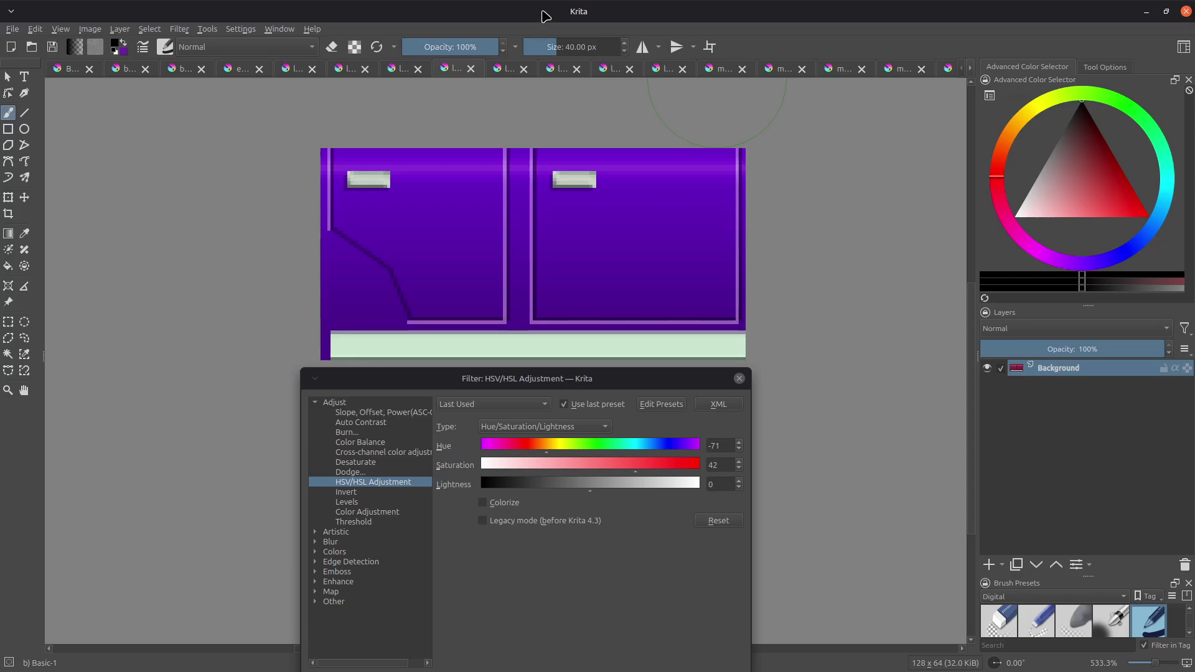
- Uncover the reference door texture behind Krita and match its purple with hue -66, saturation 39 and lightness -8
left_click_drag(547, 16, 484, 146)
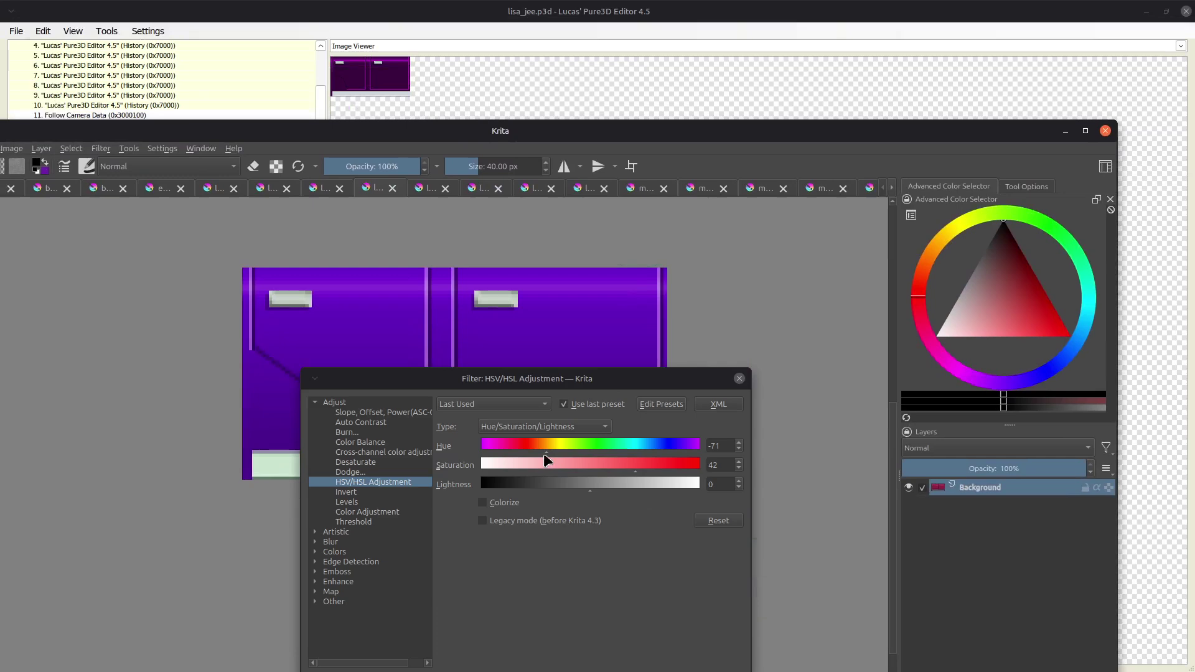
mouse_move(548, 447)
left_mouse_down()
mouse_move(530, 443)
mouse_move(548, 444)
left_mouse_up()
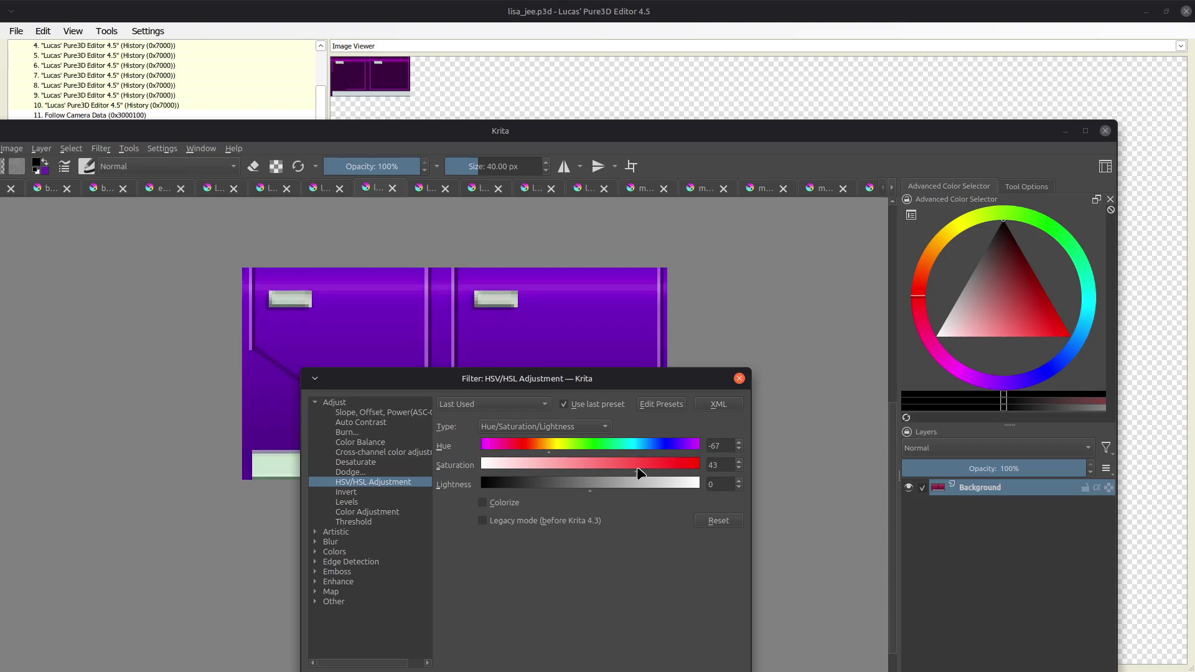
left_click_drag(638, 467, 582, 491)
left_click(587, 488)
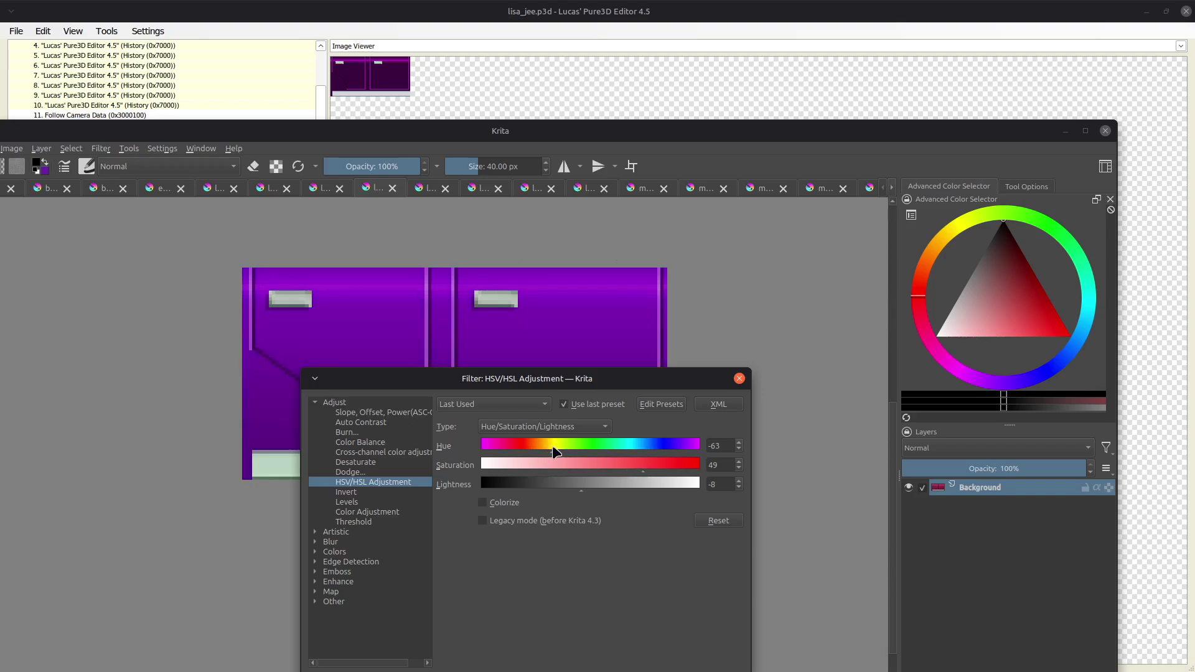
left_click_drag(550, 445, 549, 447)
left_click(636, 466)
- Apply the HSV/HSL adjustment to the undamaged door texture and save it as PNG with the default options
double_click(650, 131)
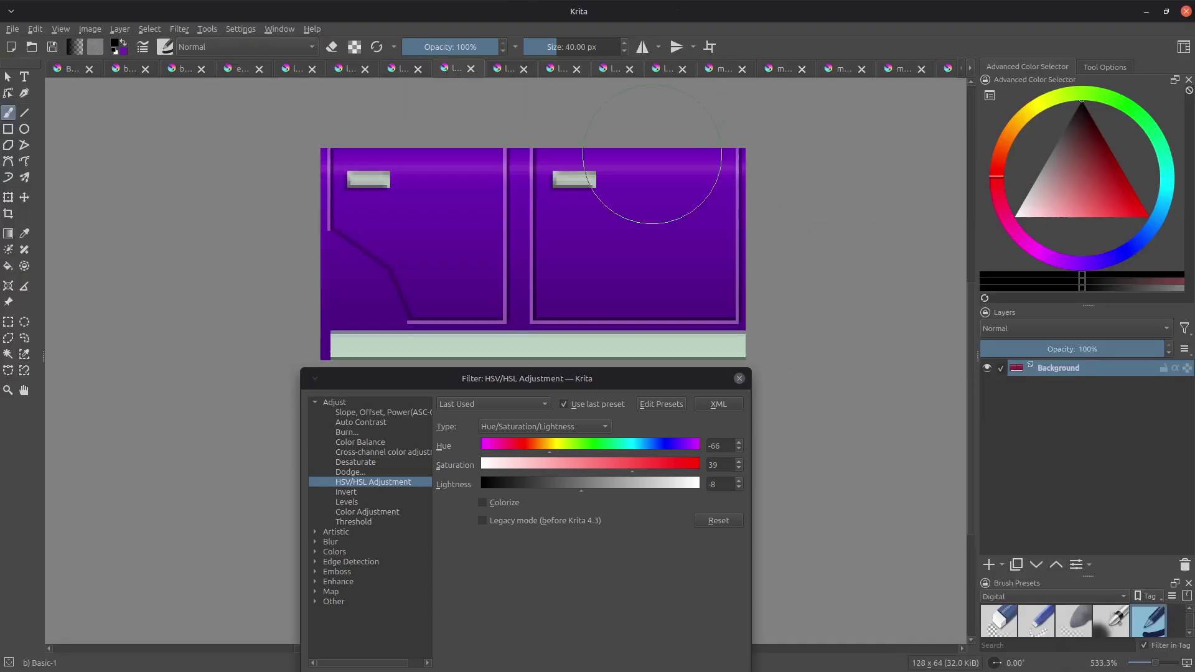
left_click_drag(510, 374, 569, 206)
left_click(765, 521)
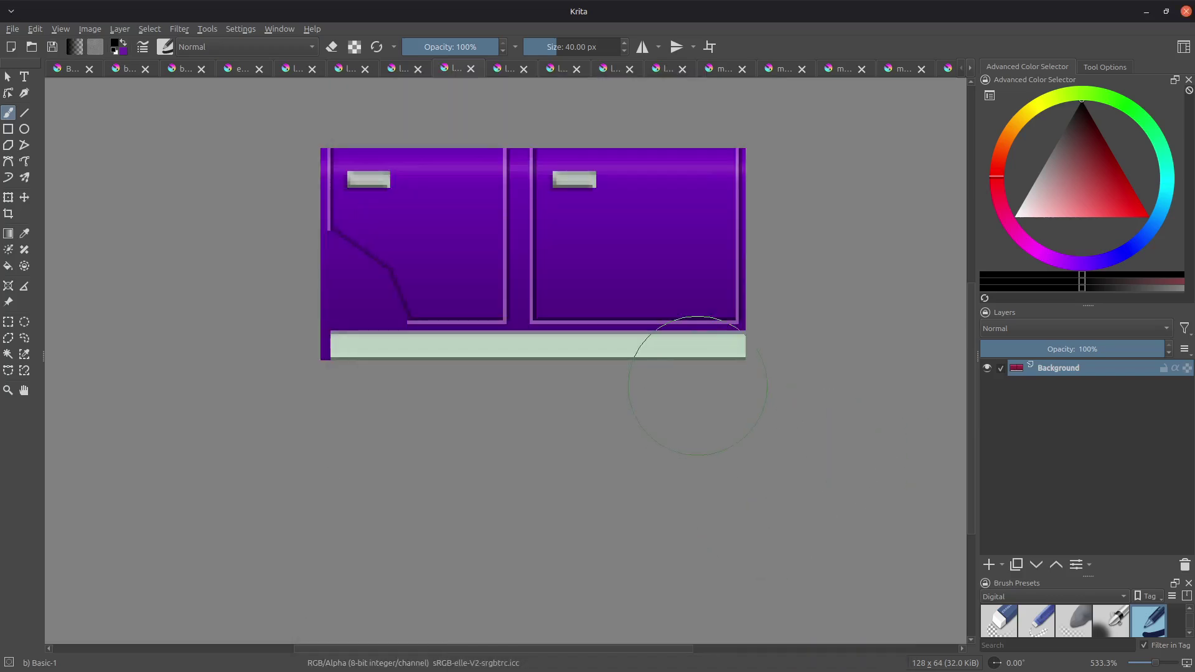
key("ctrl+s")
left_click(715, 448)
- Reapply the last HSV/HSL adjustment to the damaged door texture and save it as PNG
left_click(184, 28)
mouse_move(196, 33)
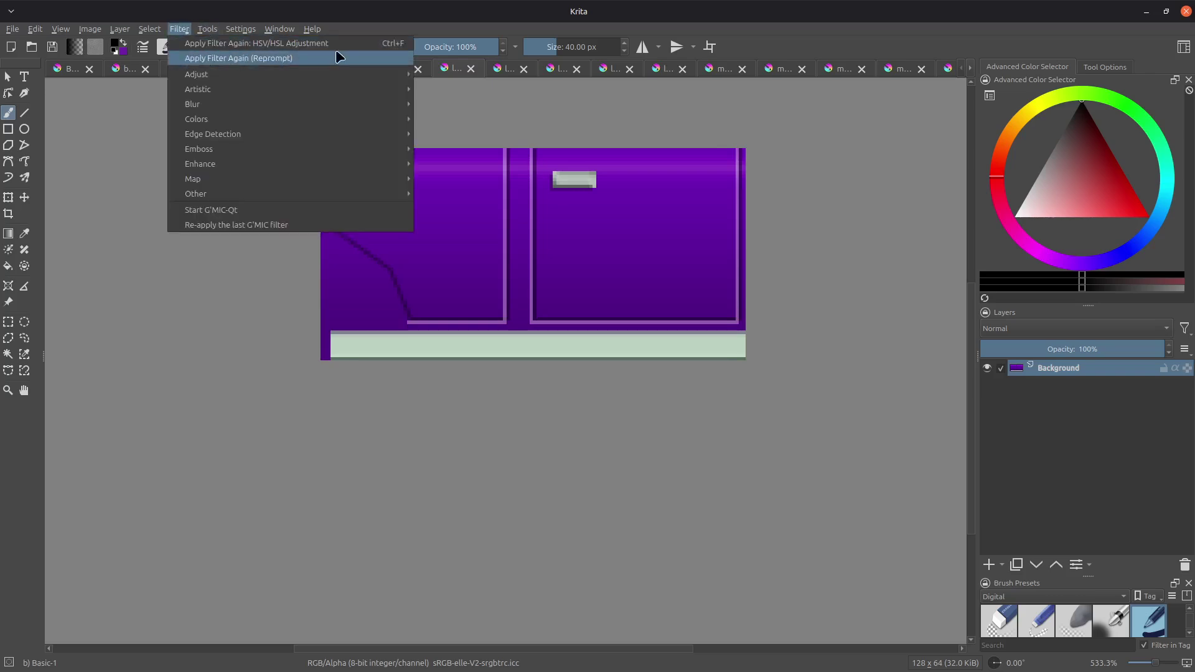
left_click(509, 108)
left_click(402, 70)
scroll(476, 191, "down", 3)
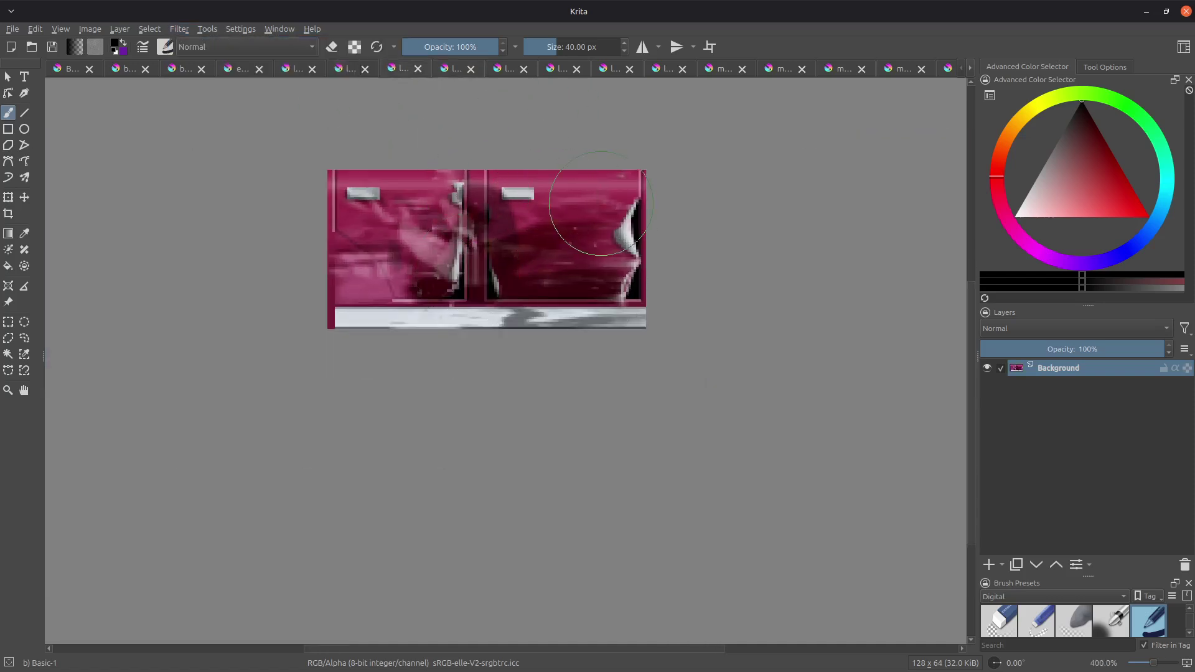
key("ctrl")
key("ctrl+f")
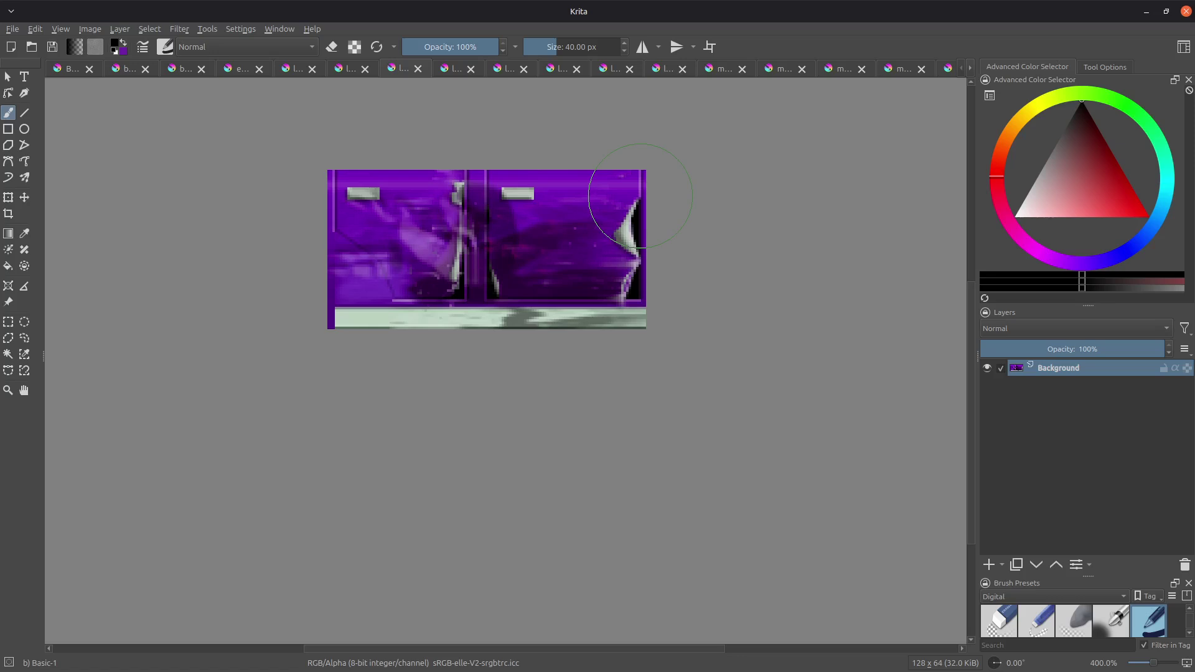
key("ctrl+s")
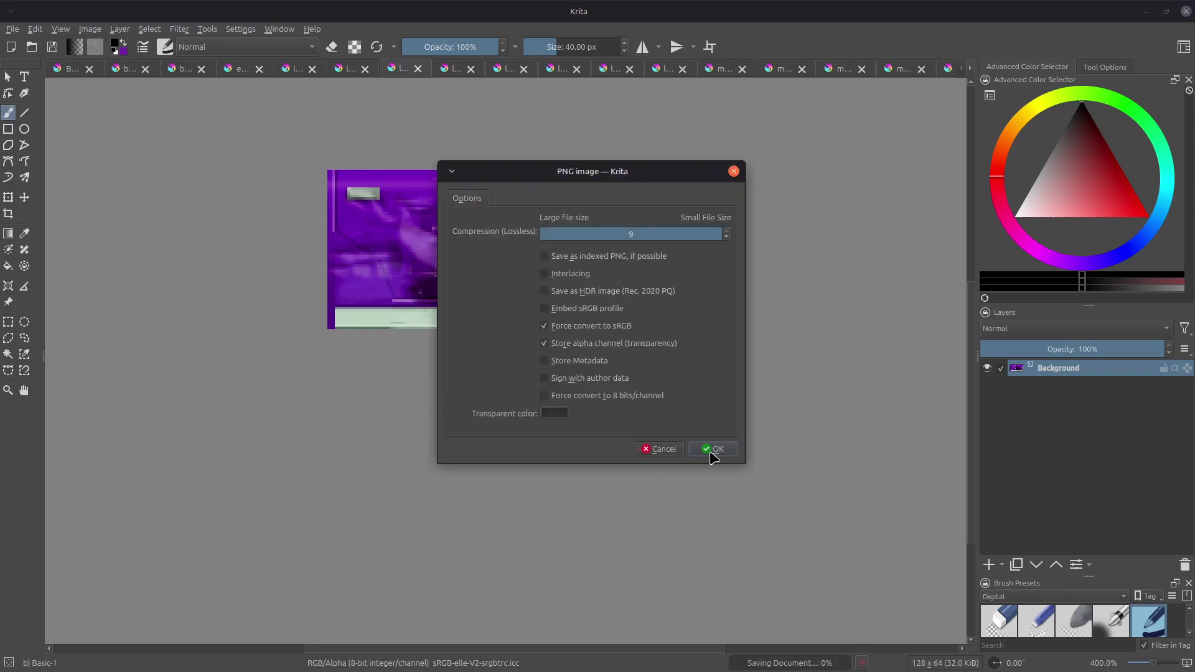
left_click(715, 483)
- Open the undamaged back texture, try the last HSV/HSL adjustment on the whole image, and undo it
left_click(341, 70)
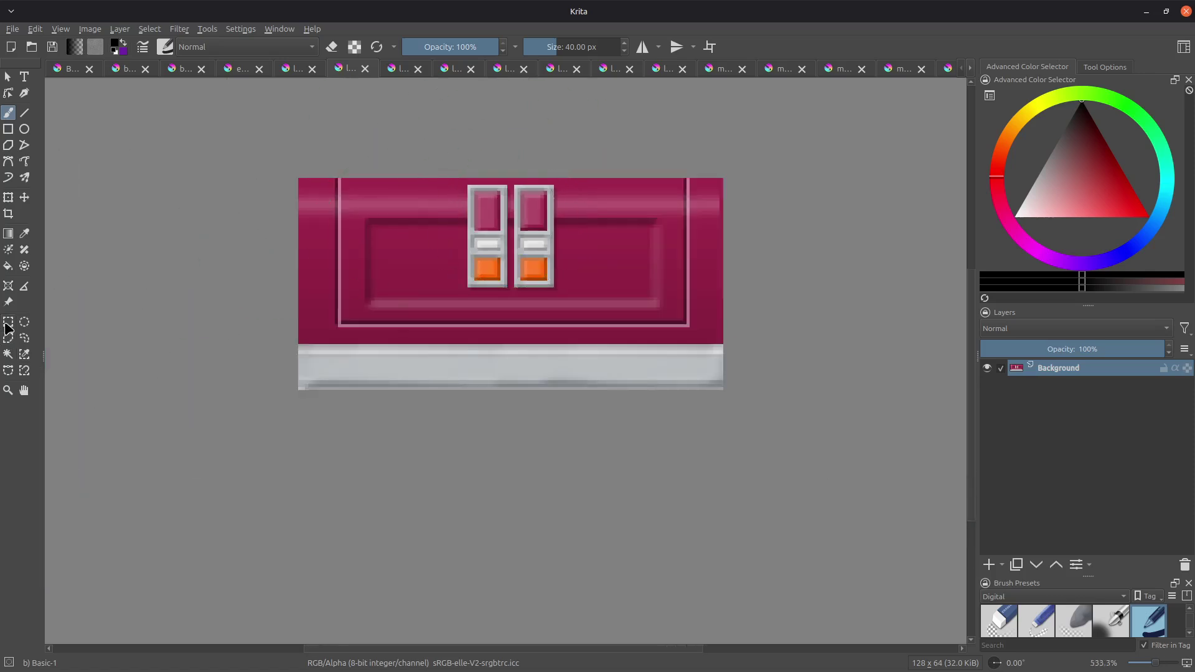
key("ctrl+r")
scroll(472, 206, "up", 1)
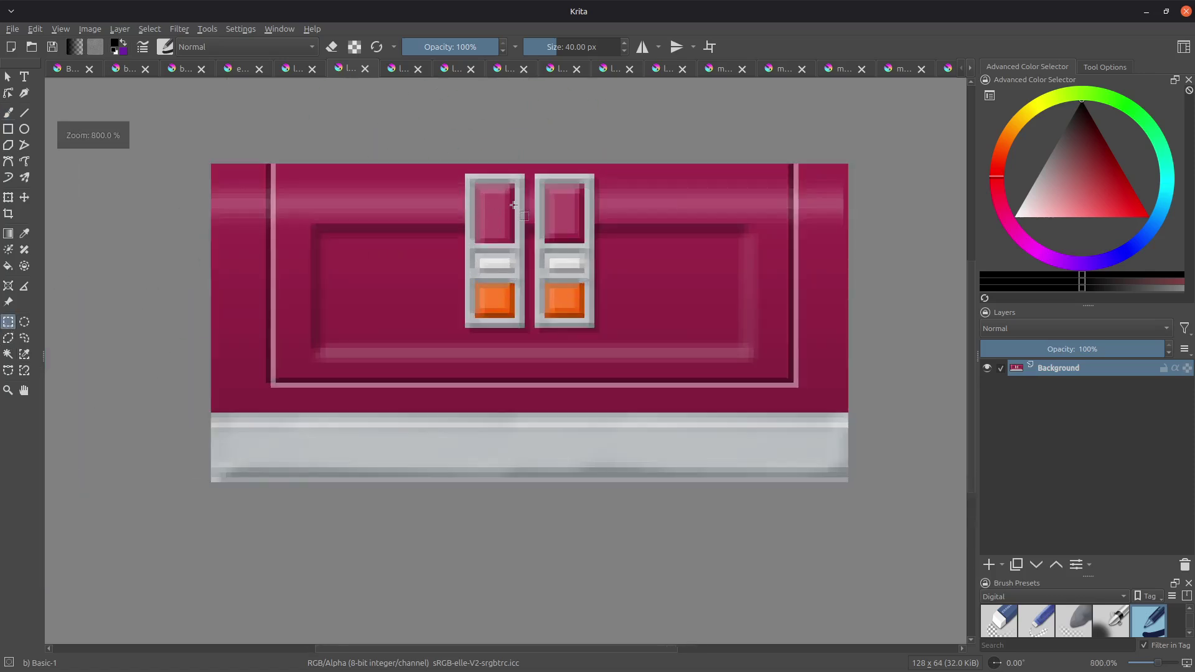
key("ctrl+f")
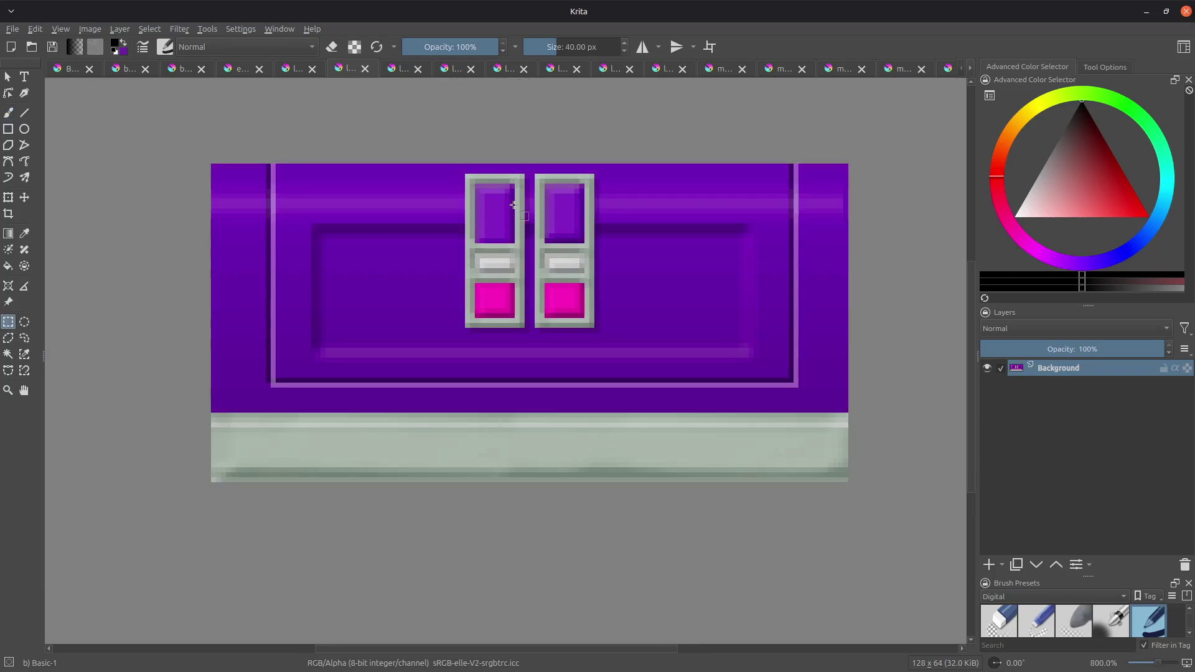
key("ctrl+z")
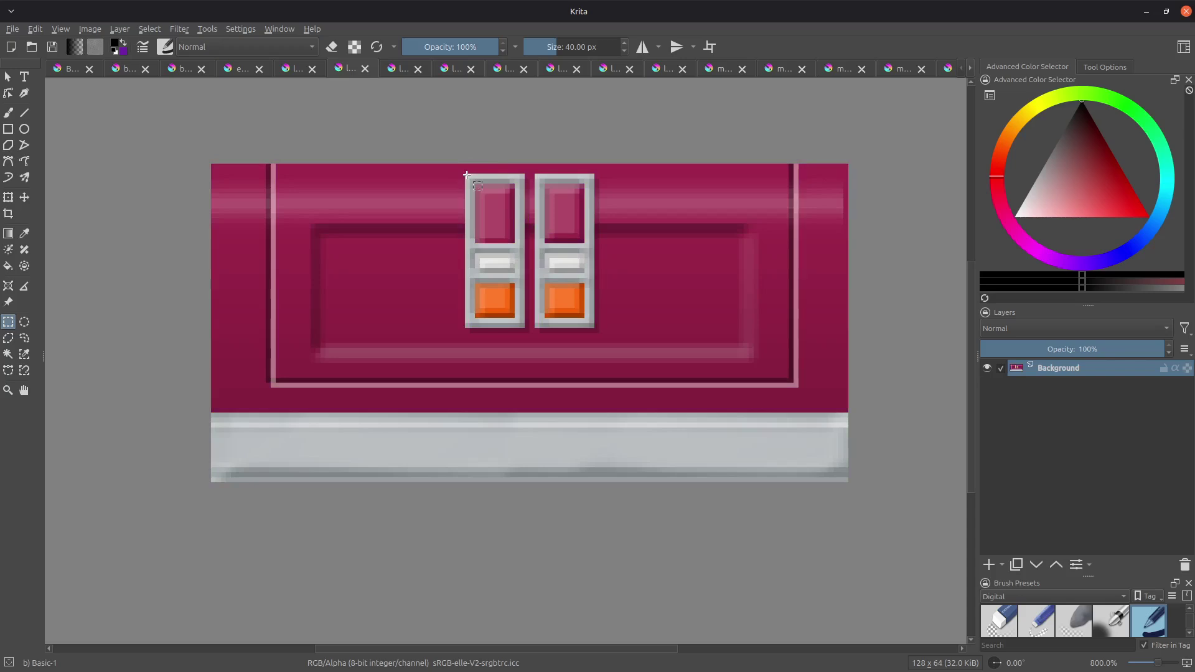
- Select both tail-light units with rectangles and invert the selection, checking its coverage with a test deletion that is undone
left_click_drag(466, 176, 530, 340)
left_click_drag(534, 177, 563, 230)
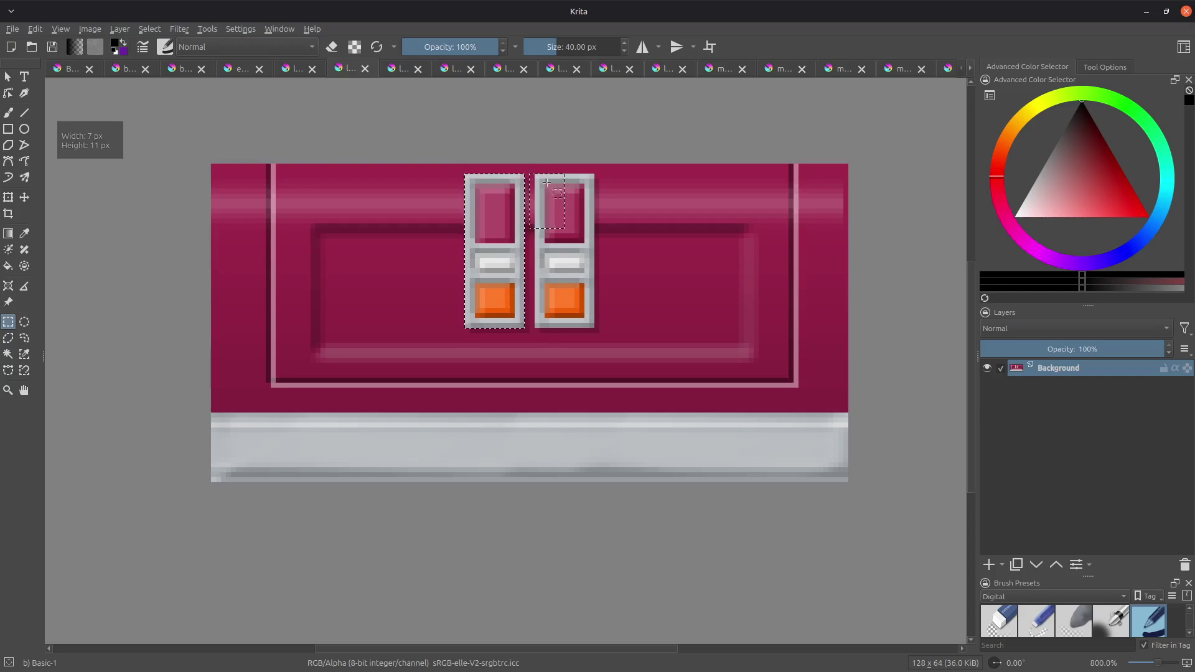
left_click_drag(546, 183, 593, 330)
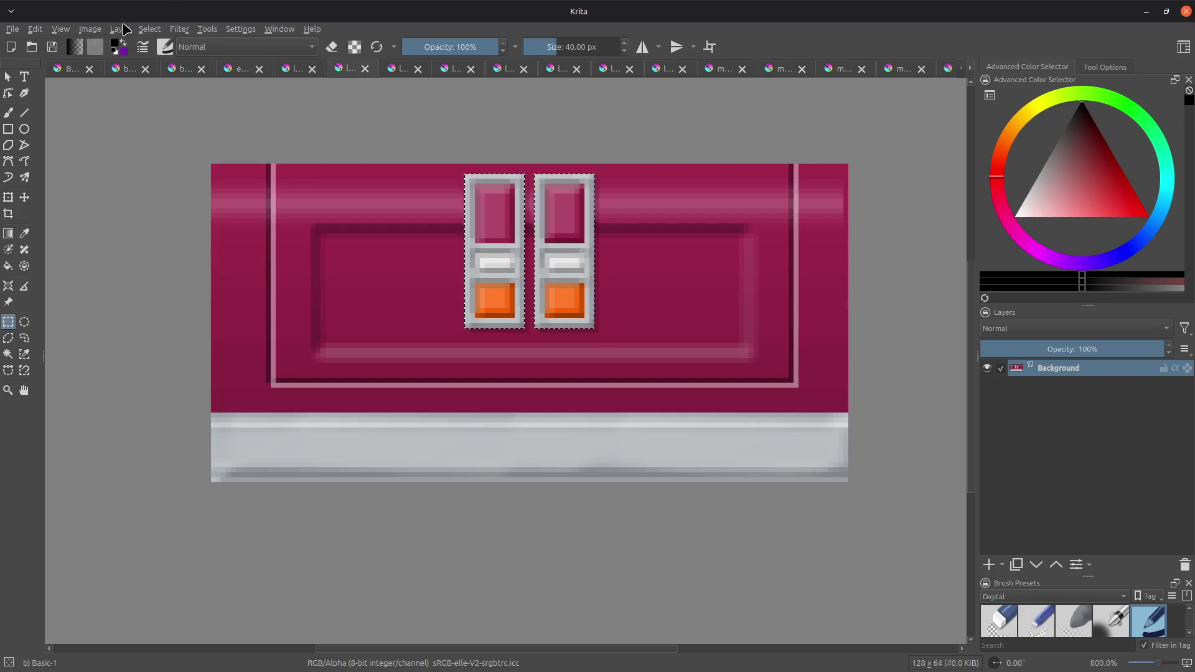
left_click(147, 31)
left_click(197, 91)
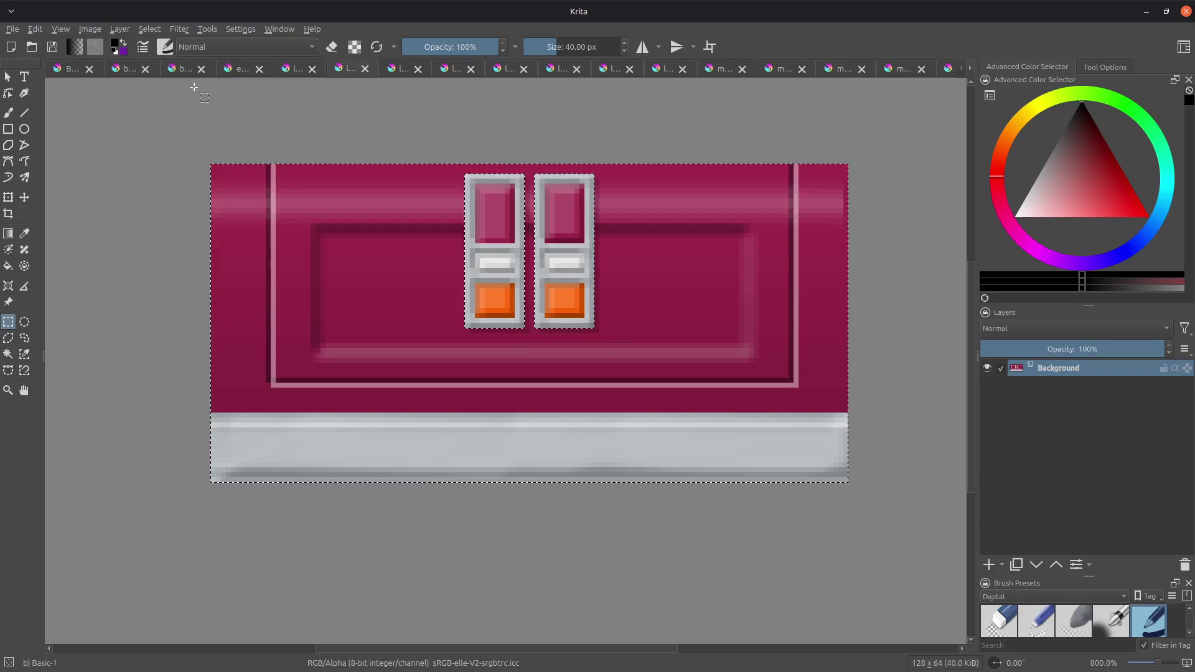
key("Delete")
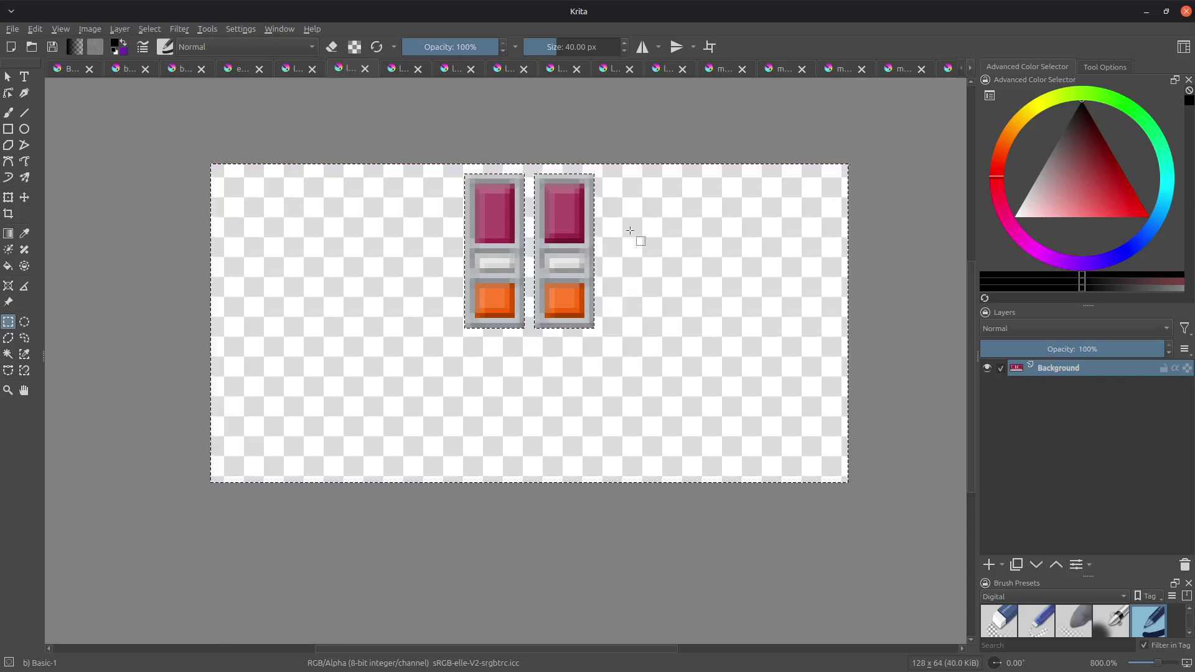
key("ctrl+z")
- Reapply the HSV/HSL adjustment to the area around the tail lights and save lisa_jeeBackNorm.bmp.png
key("ctrl+f")
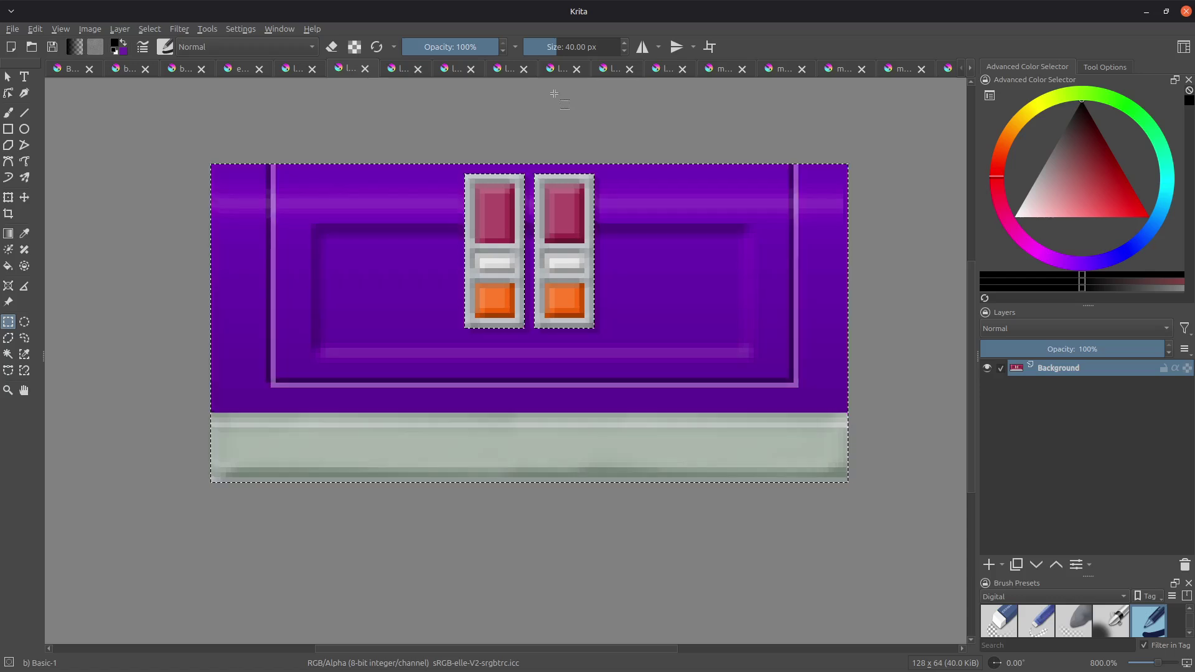
key("ctrl+s")
left_click(733, 493)
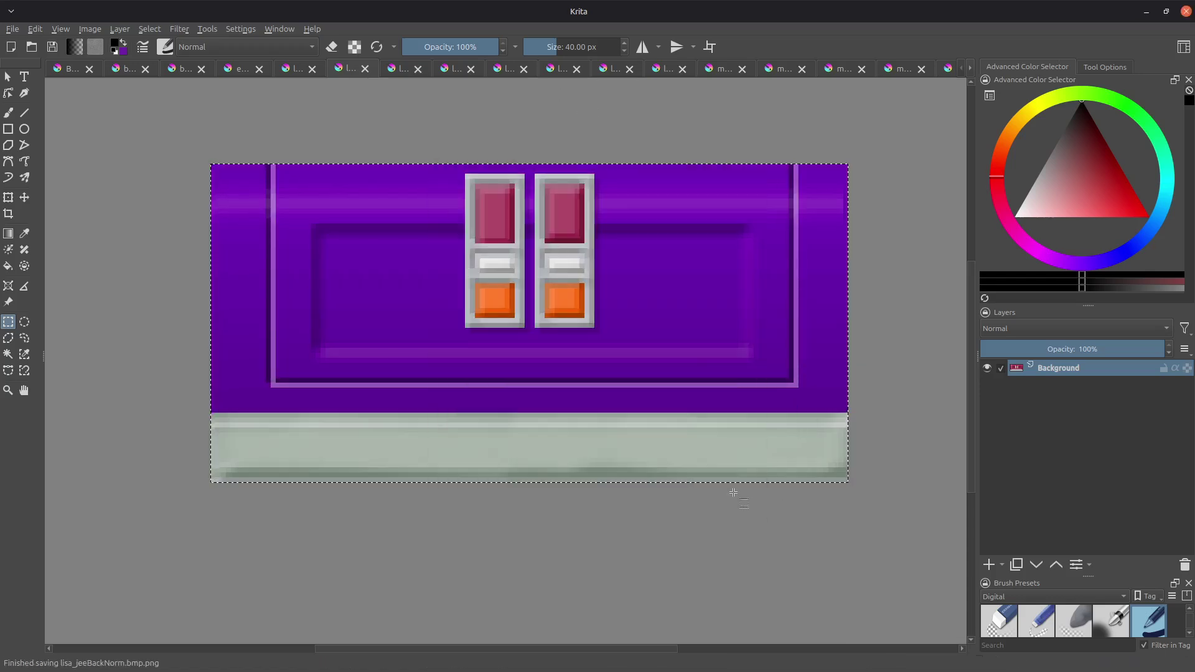
- Recolour the damaged back texture around its two tail lights by inverting a rectangular selection of them and reapplying the HSV/HSL adjustment
left_click(297, 68)
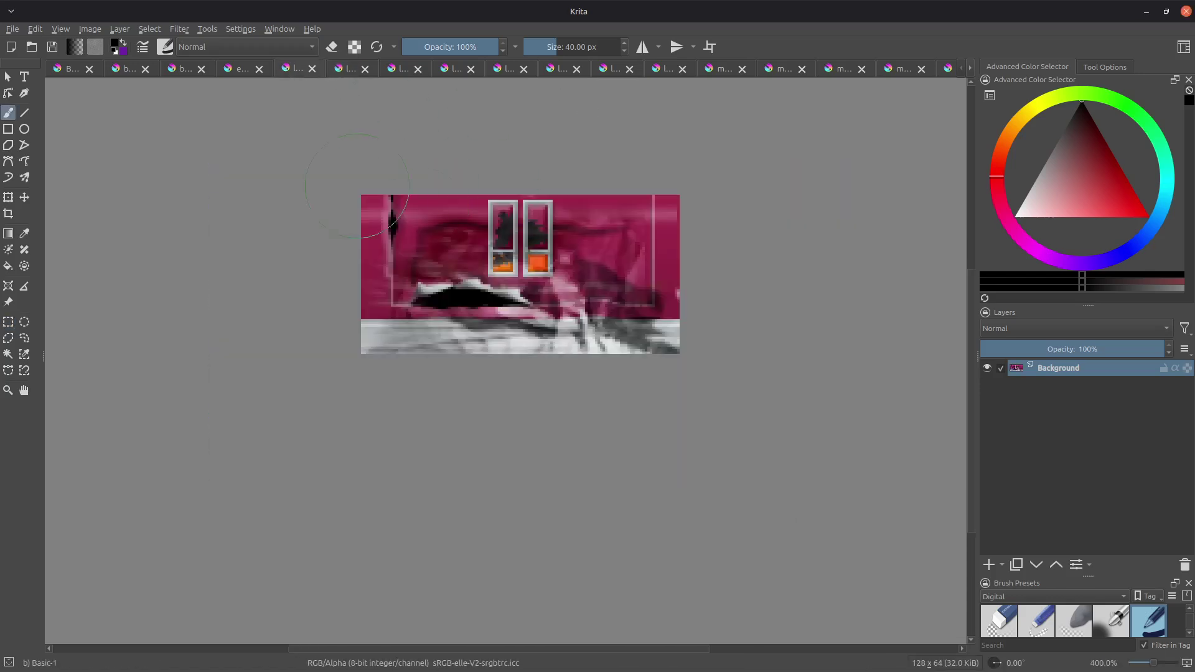
left_click(8, 322)
scroll(435, 158, "up", 2)
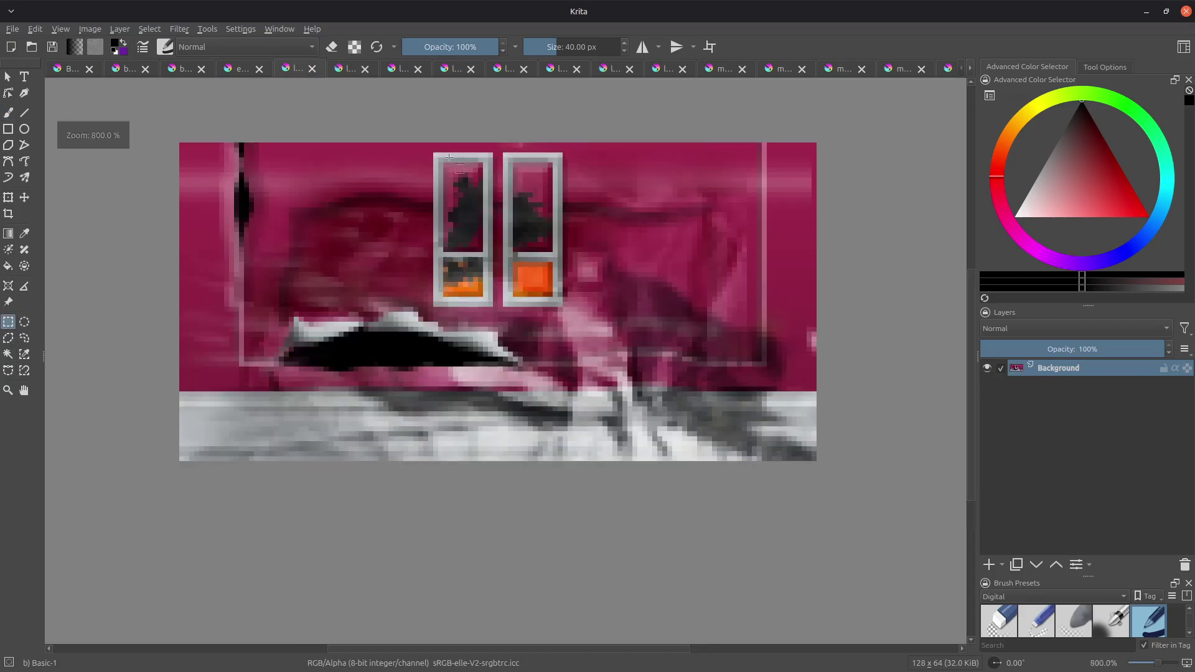
left_click_drag(436, 158, 508, 161)
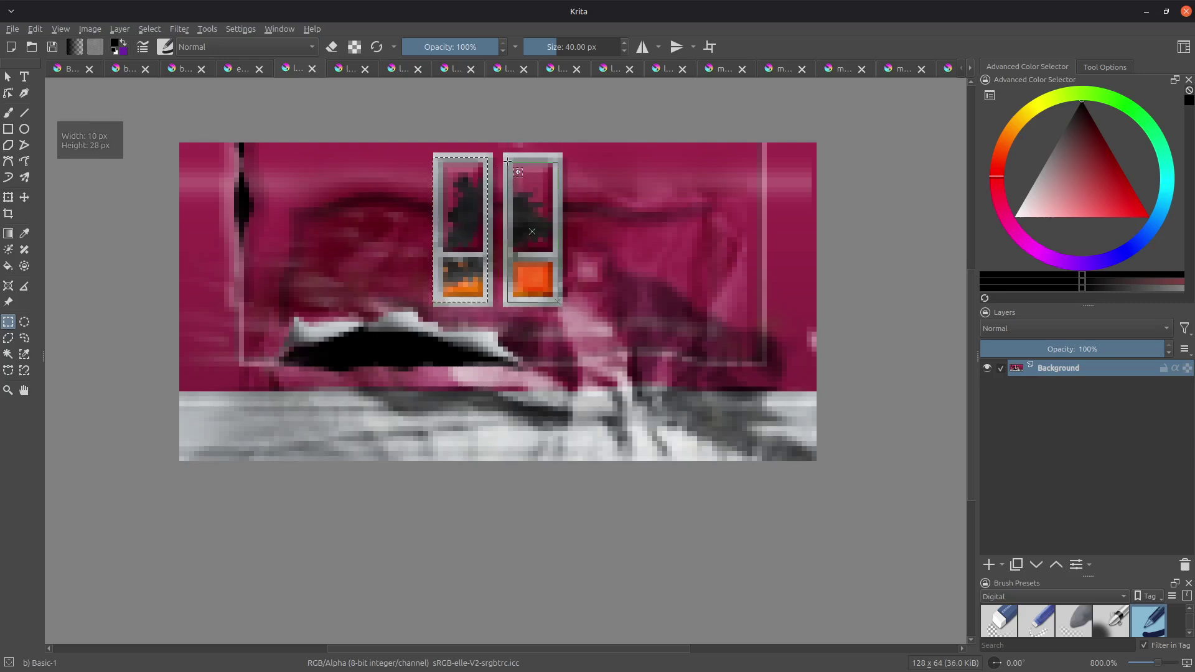
left_click(135, 30)
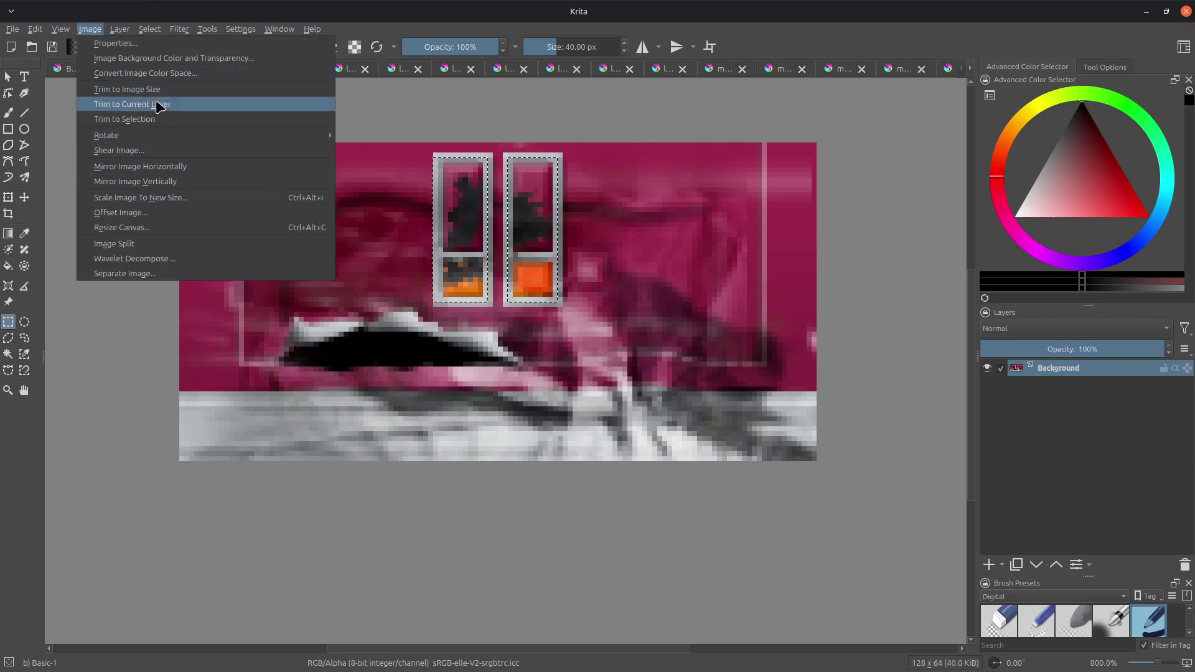
mouse_move(136, 31)
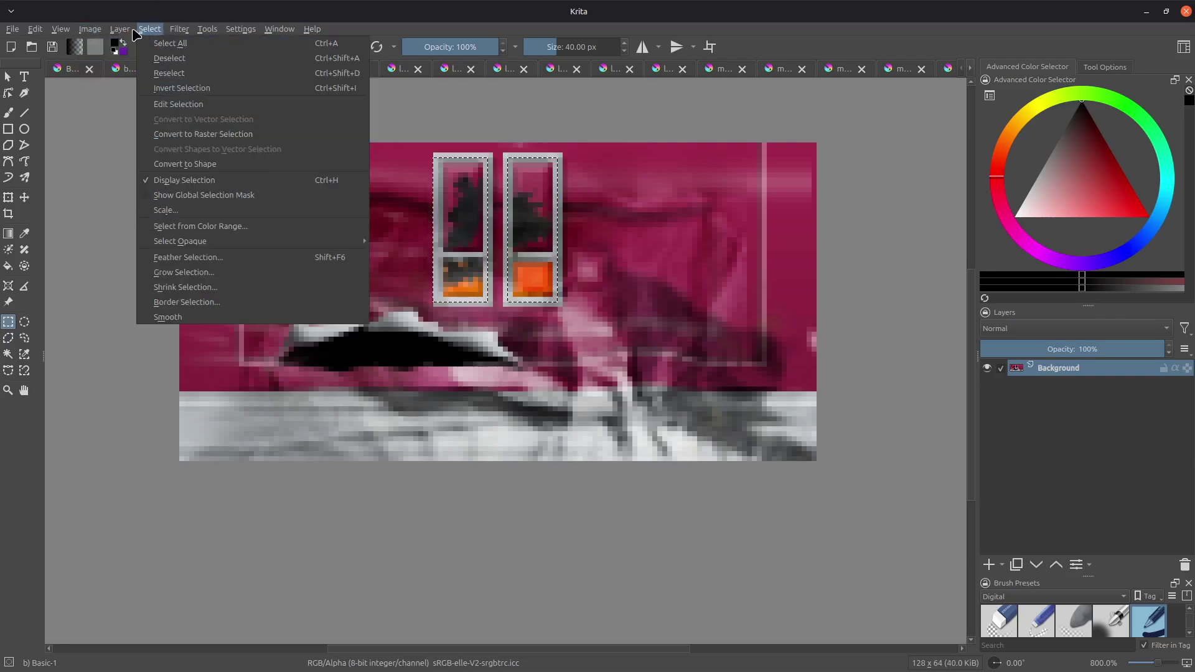
left_click(182, 88)
key("ctrl+f")
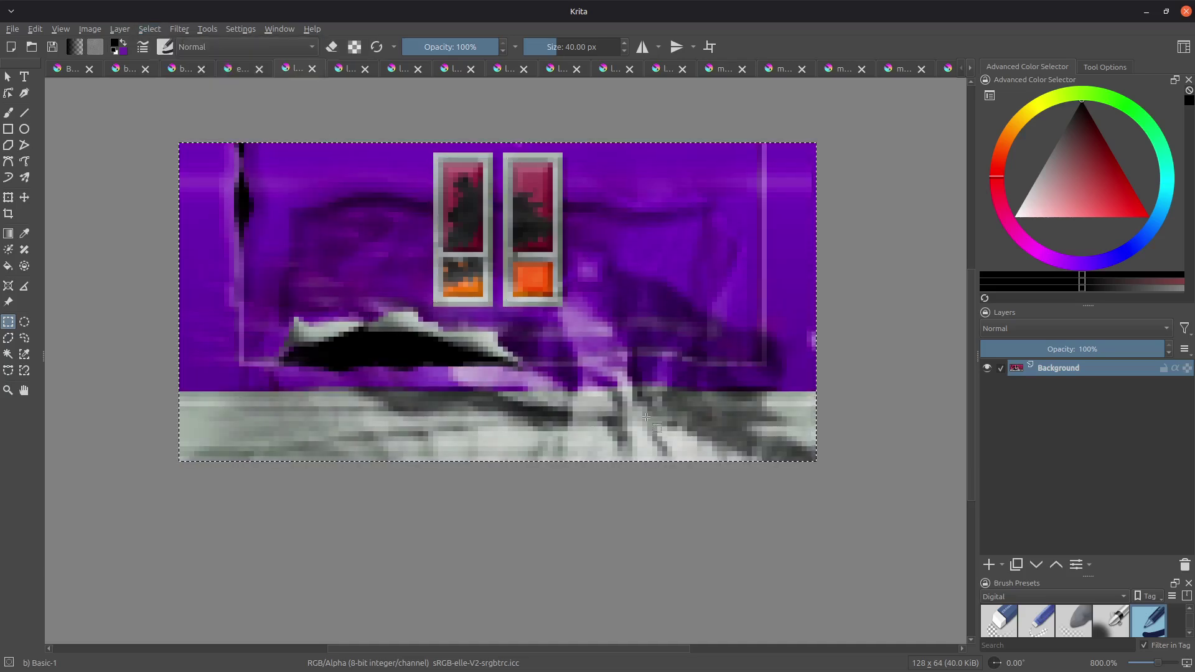
- Save the damaged back texture lisa_jeeBackDam.bmp.png and go through the following textures to find the ones not yet recoloured
key("ctrl+s")
left_click(715, 496)
left_click(244, 73)
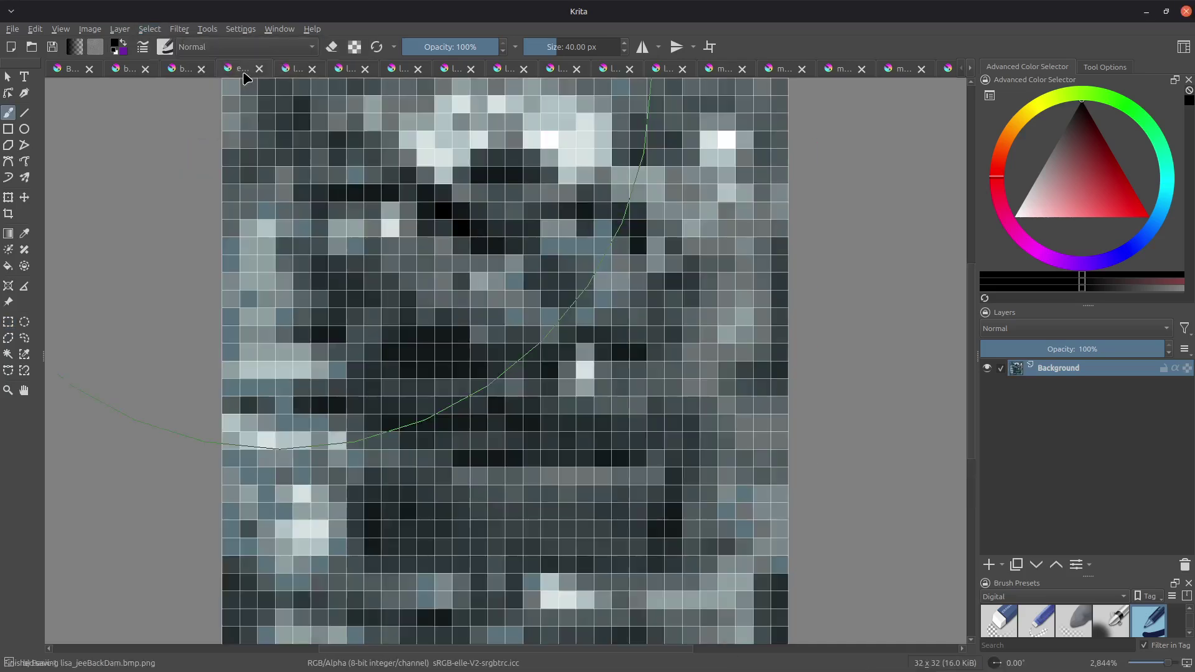
left_click(293, 70)
left_click(401, 70)
left_click(445, 71)
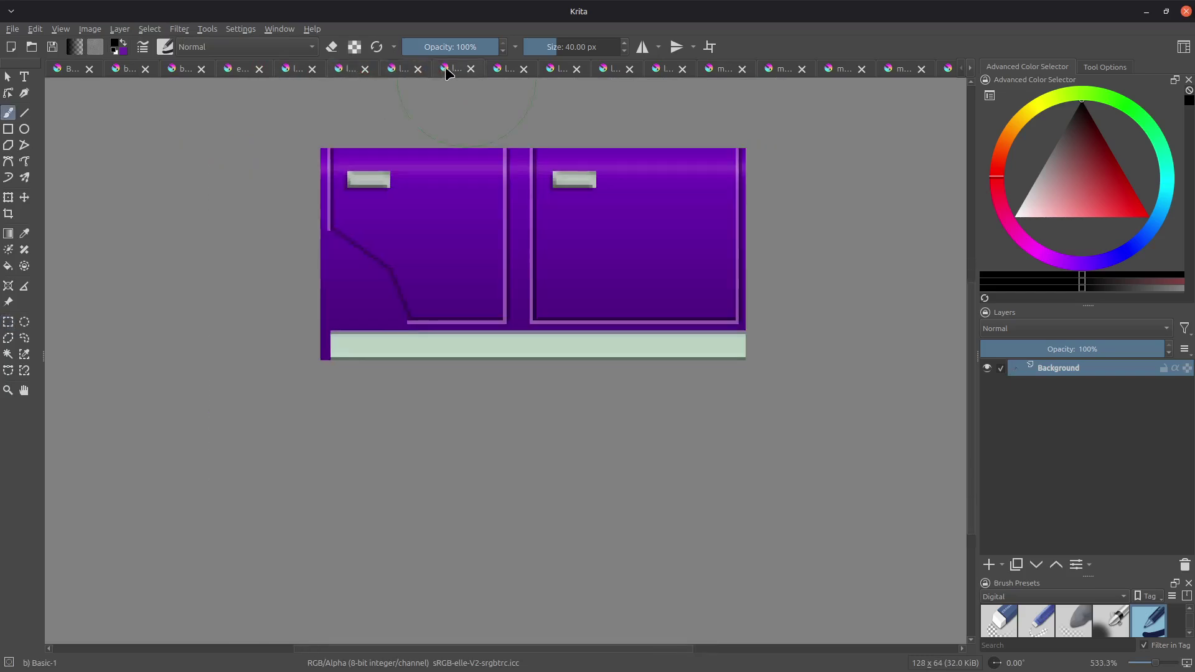
- Reapply the HSV/HSL adjustment to the damaged door texture with one handle and save it as PNG
left_click(498, 72)
key("ctrl+f")
key("ctrl+s")
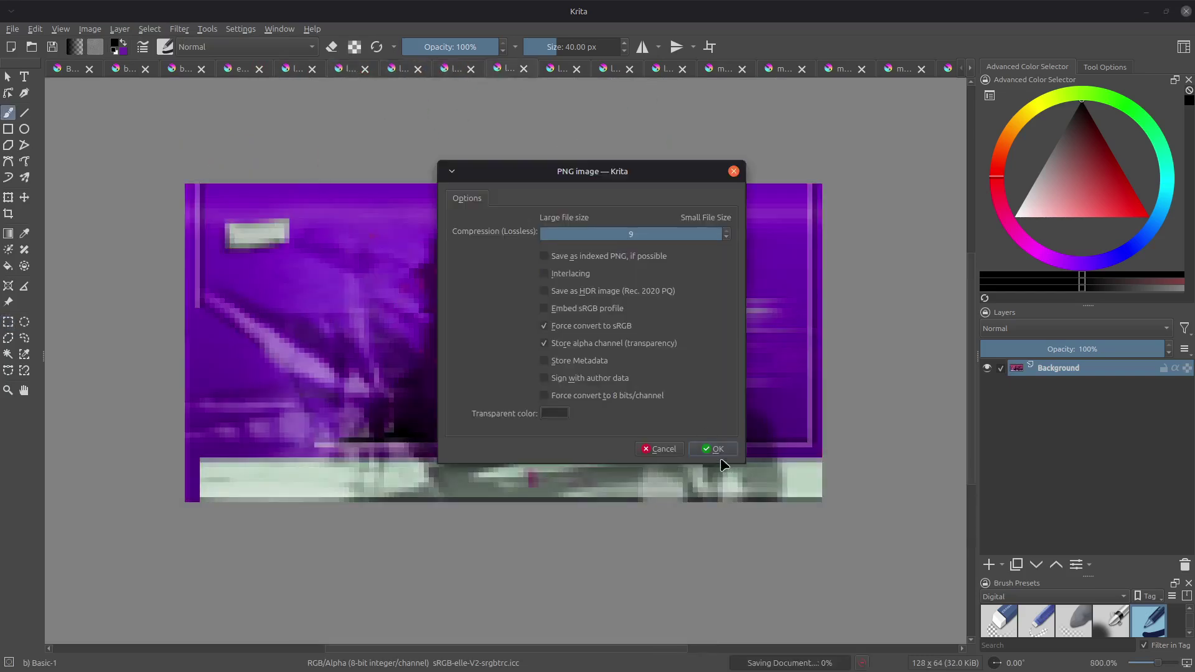
left_click(714, 448)
- Open the undamaged door texture that is still magenta, reapply the HSV/HSL adjustment and save it as PNG
left_click(553, 69)
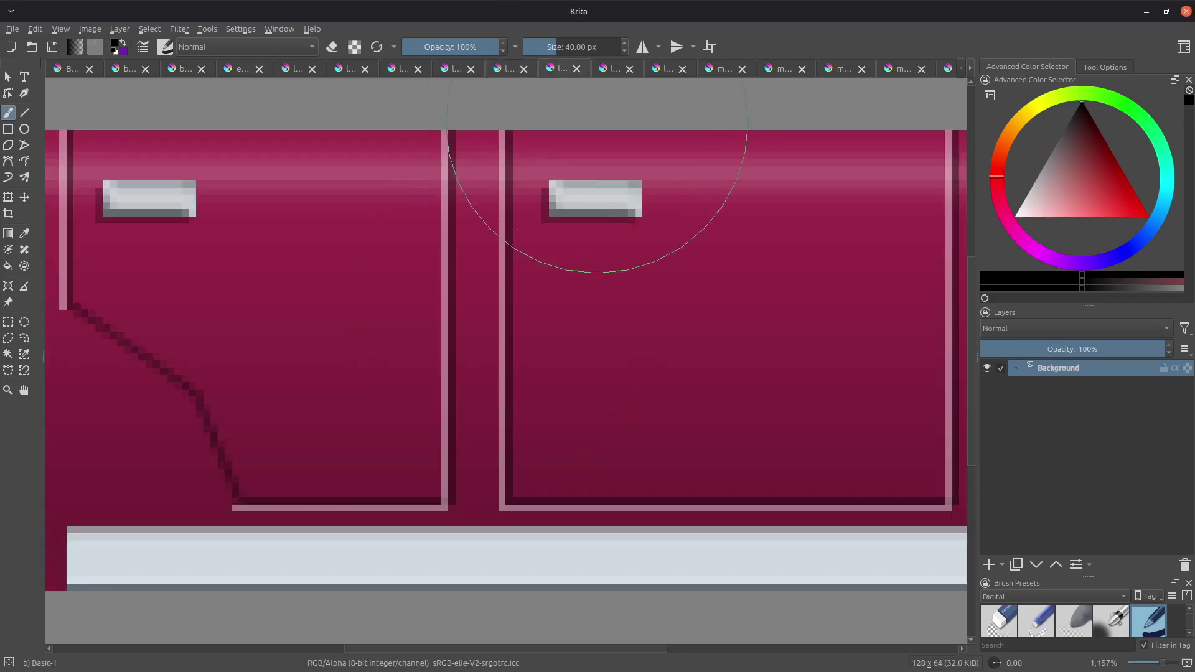
key("ctrl+f")
key("ctrl+s")
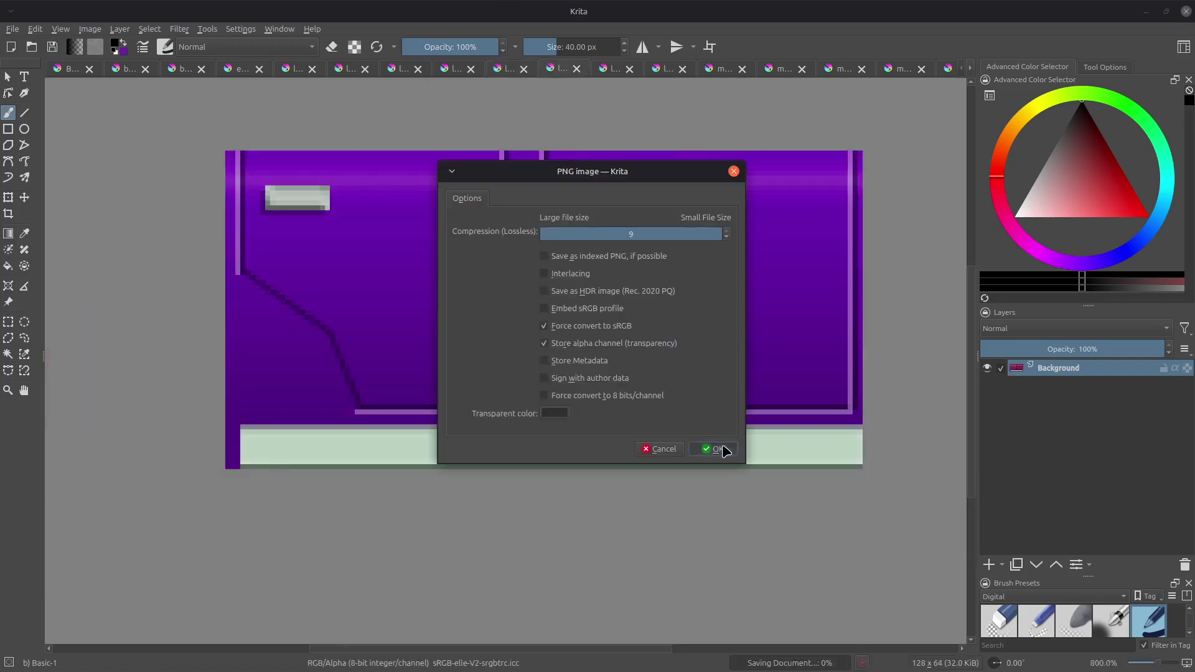
left_click(722, 449)
- Open the damaged hood texture and select both headlight units with rectangles, undoing the extra rectangle over the grille
left_click(613, 70)
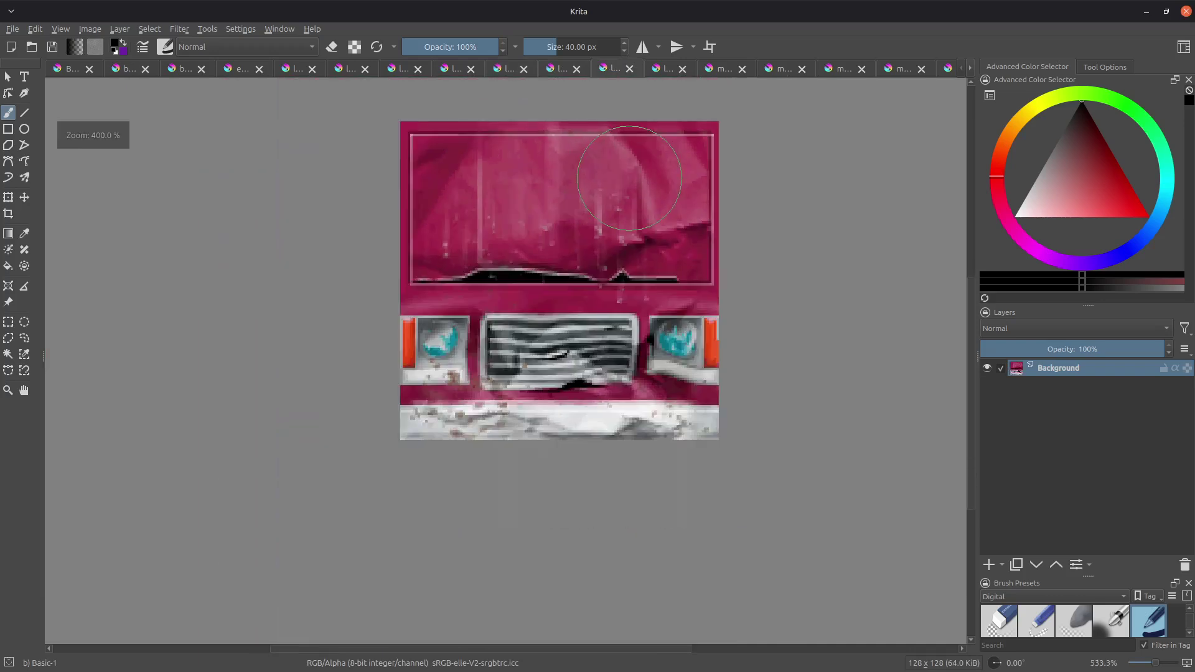
scroll(639, 216, "up", 1)
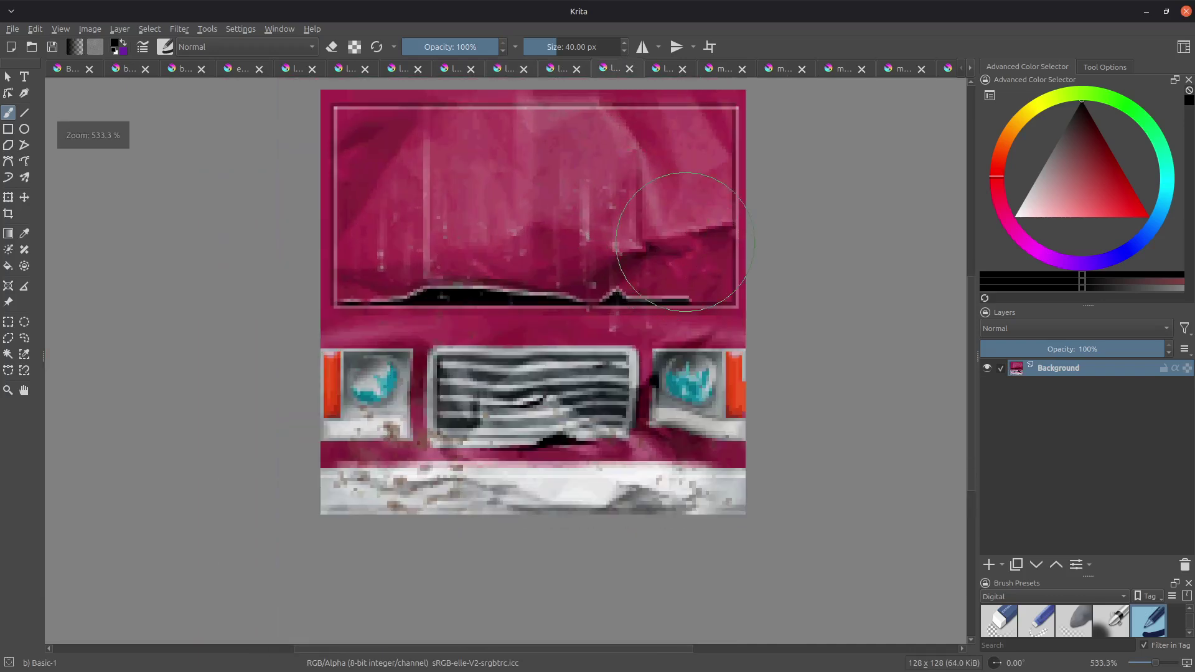
left_click(8, 322)
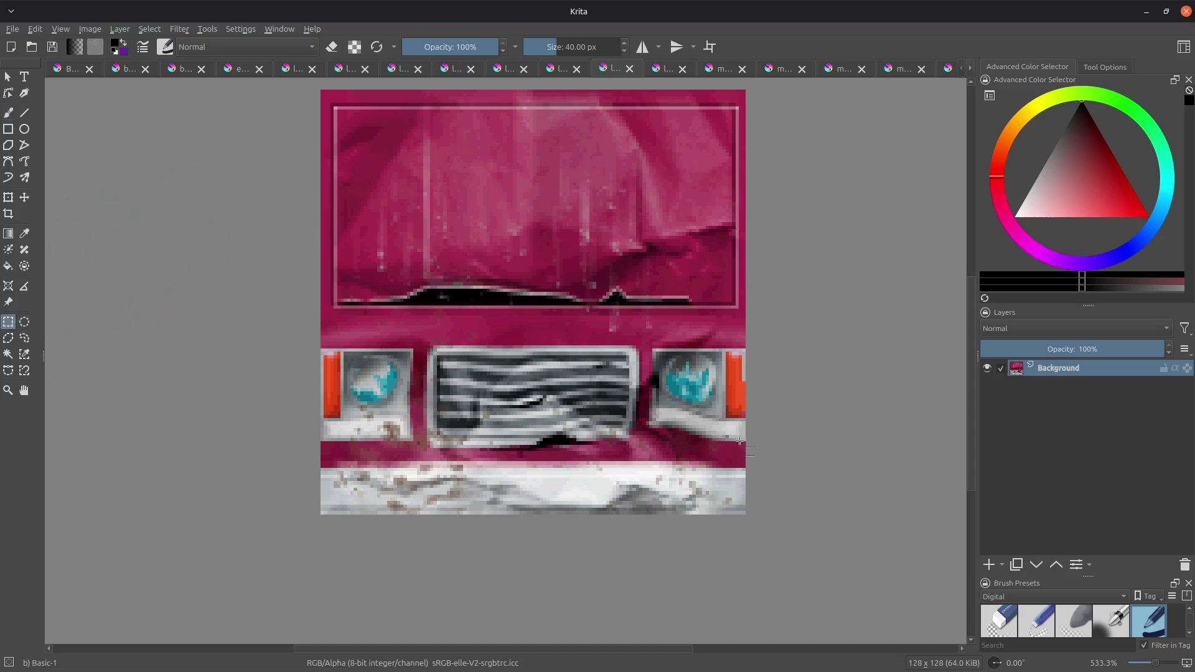
left_click_drag(744, 442, 650, 353)
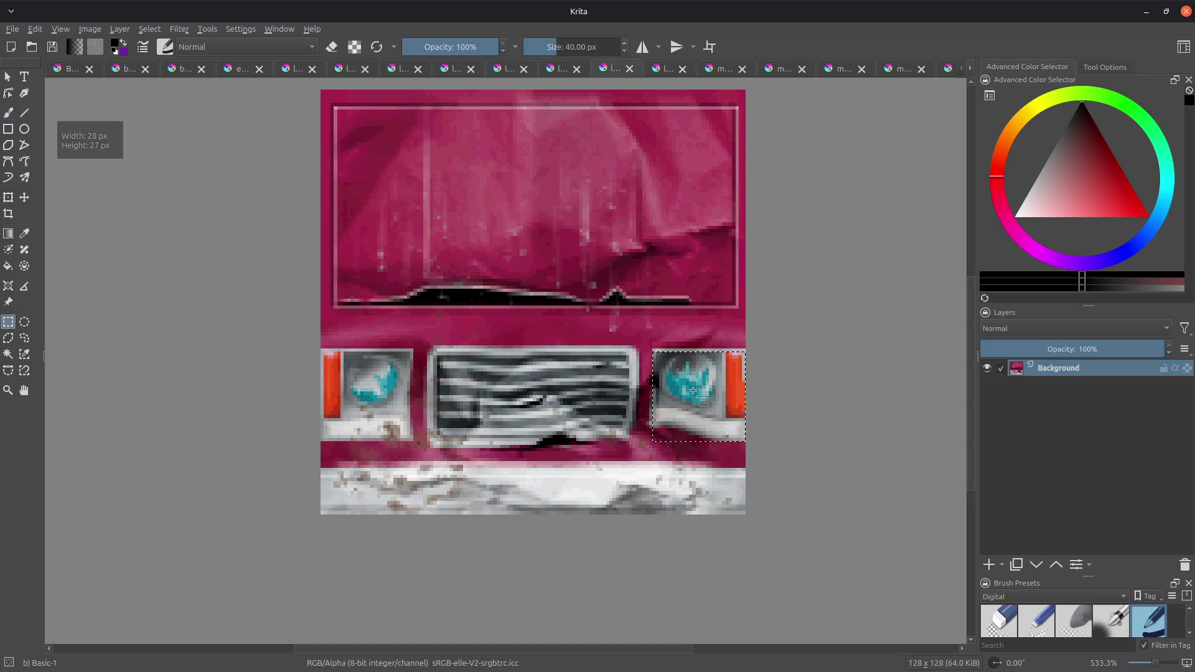
left_click(673, 383)
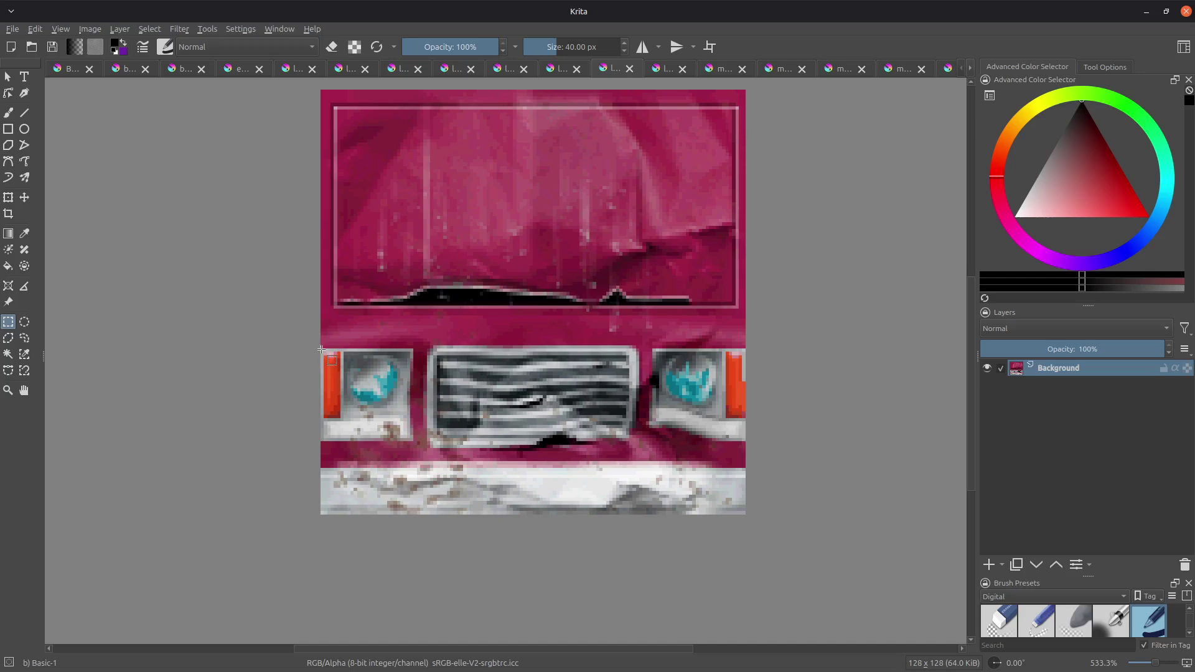
left_click_drag(321, 350, 397, 439)
left_click_drag(654, 351, 748, 423)
left_click_drag(626, 433, 593, 360)
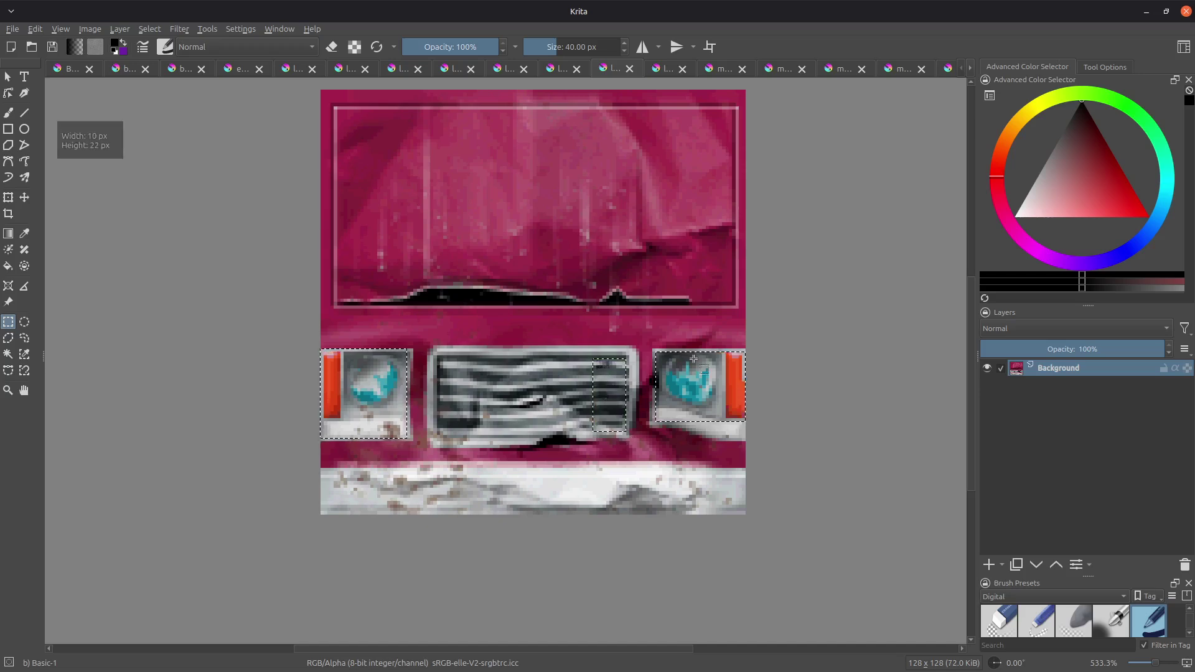
key("ctrl+z")
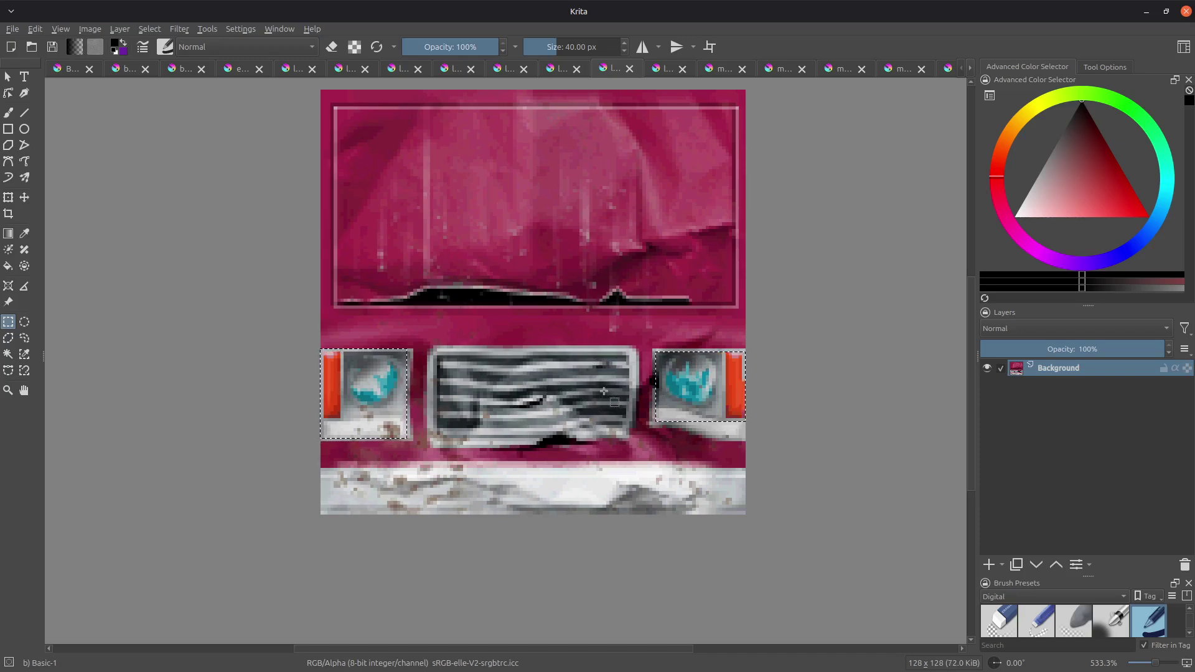
- Invert the headlight selection on the damaged hood, reapply the HSV/HSL adjustment around the lights and save the PNG
left_click(150, 29)
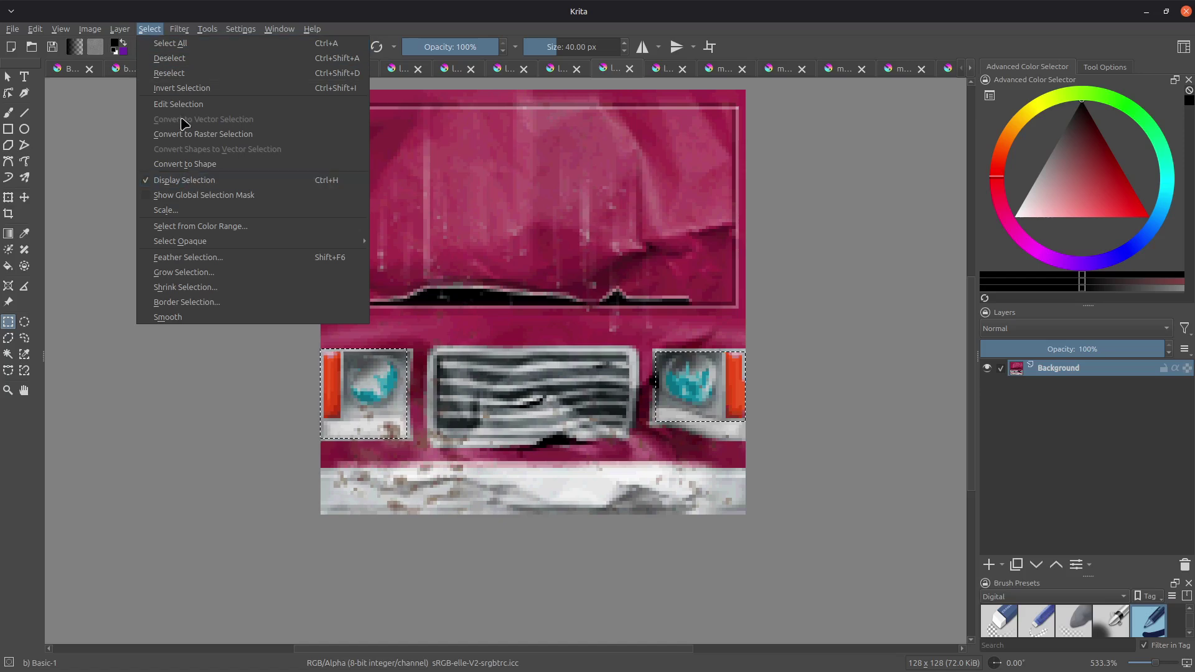
left_click(182, 88)
key("ctrl+f")
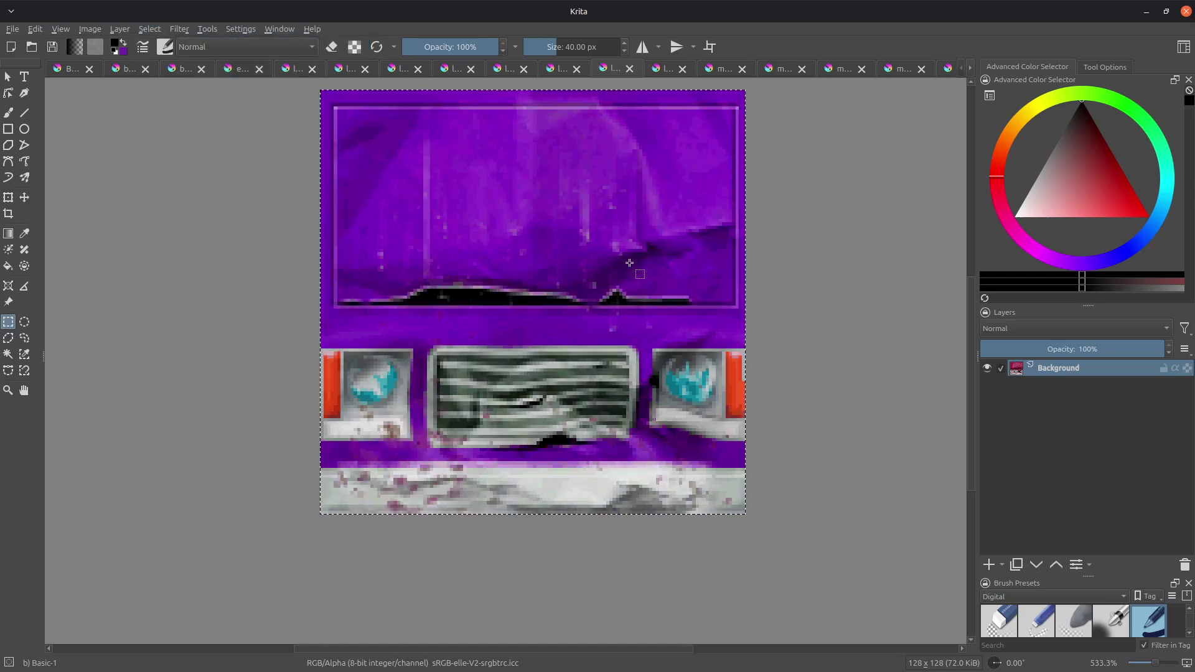
scroll(643, 268, "down", 2)
key("ctrl+s")
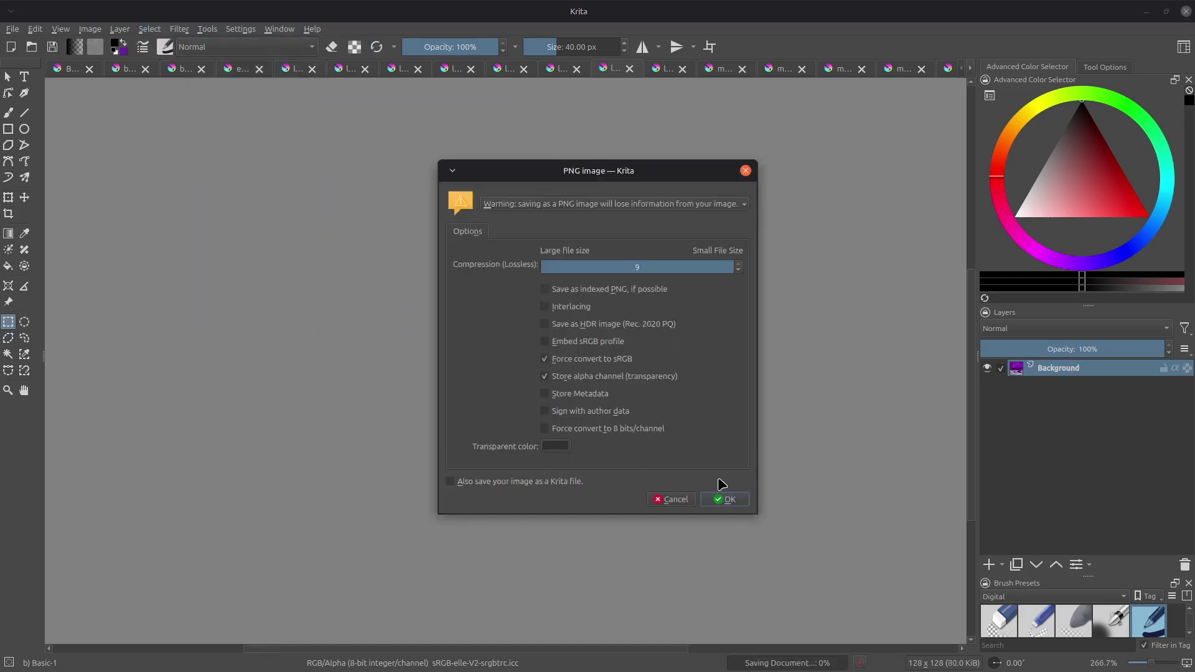
left_click(729, 498)
- Open the undamaged hood texture and select both headlight units with rectangles about 27 × 26 px
left_click(655, 68)
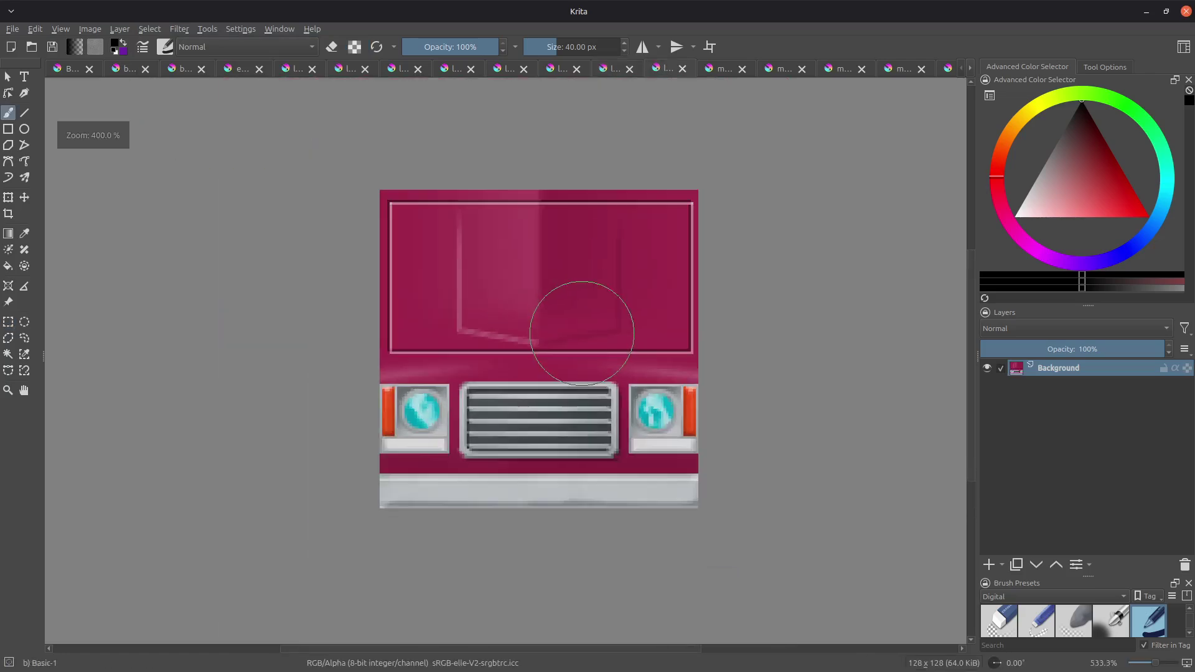
left_click(8, 321)
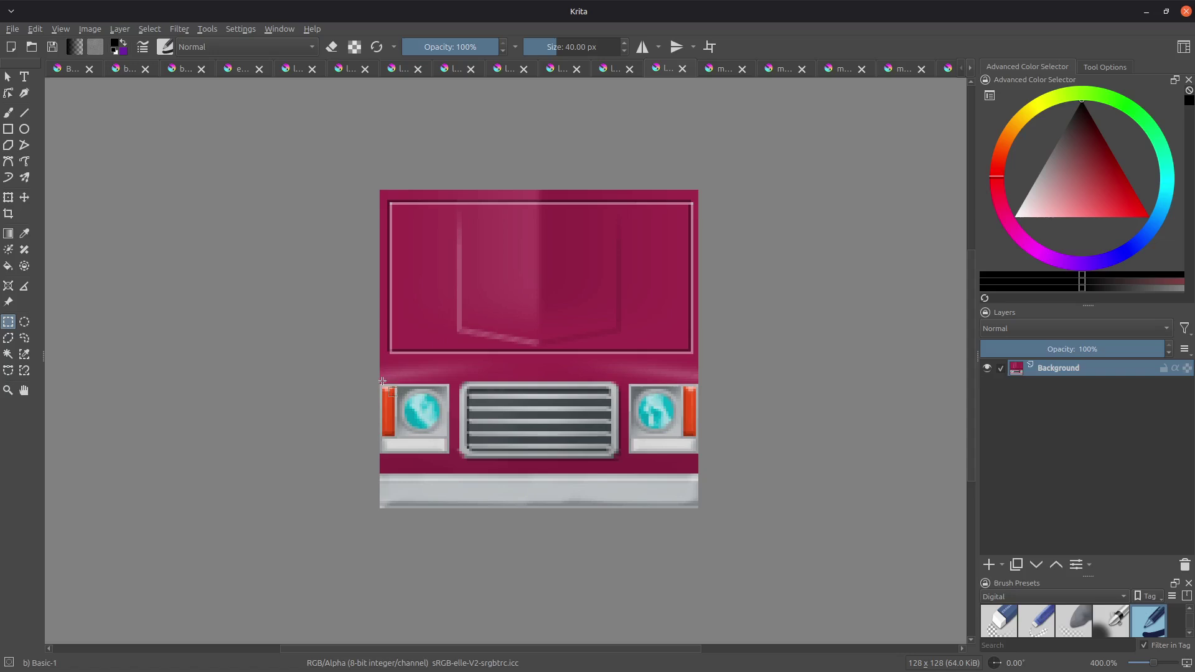
left_click_drag(377, 384, 447, 452)
left_click_drag(697, 453, 630, 386)
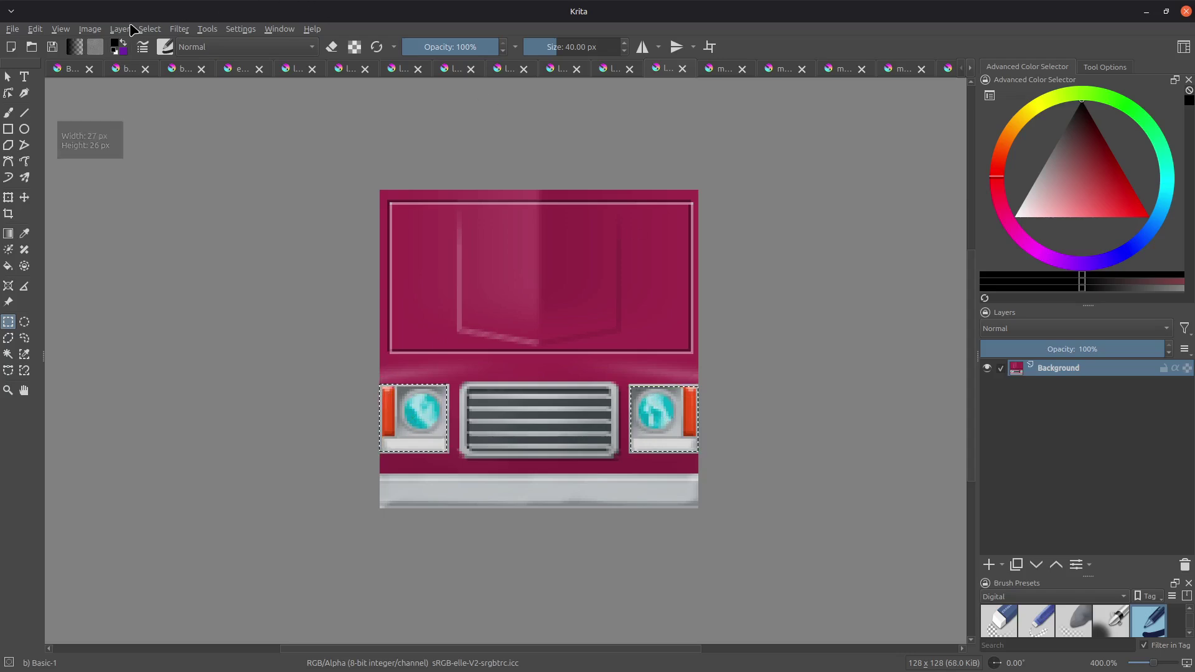
- Invert the selection, reapply the HSV/HSL adjustment to the hood around the headlights and save lisa_jeeHoodNorm.bmp.png
left_click(150, 28)
mouse_move(173, 31)
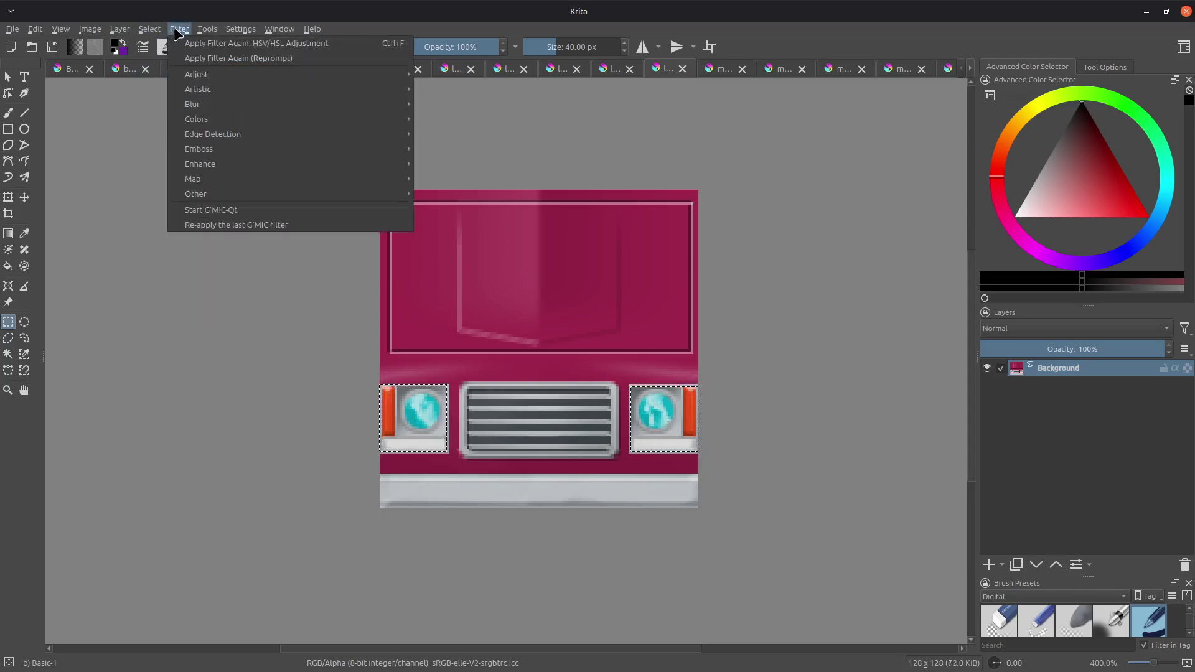
left_click(177, 43)
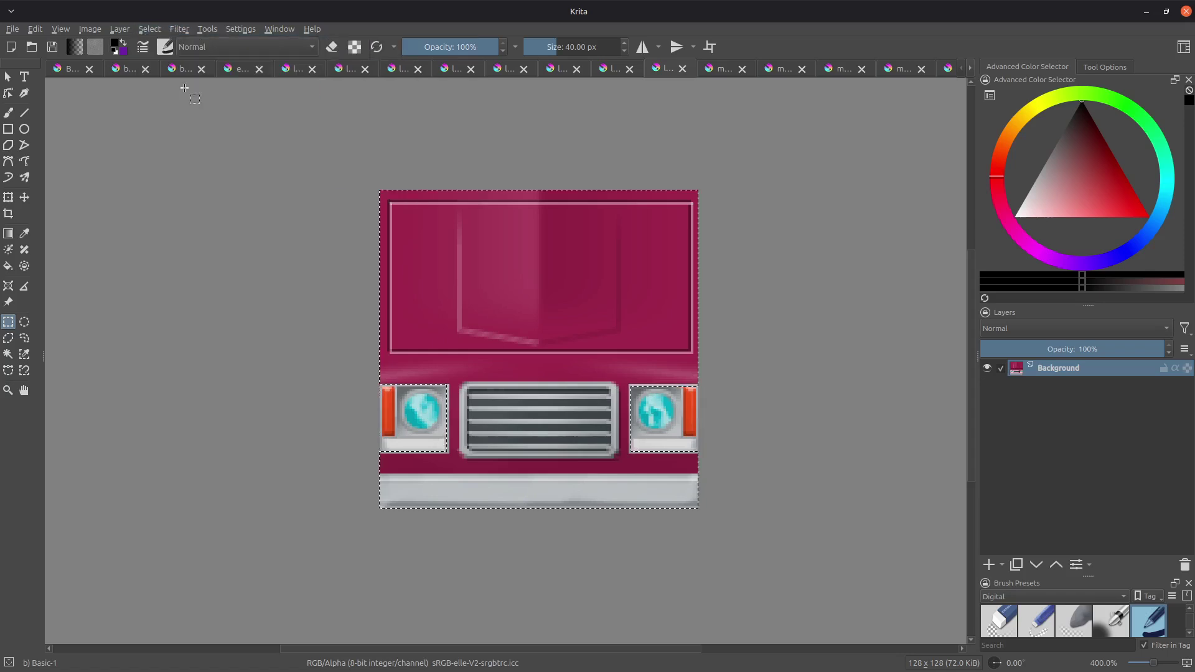
key("ctrl+f")
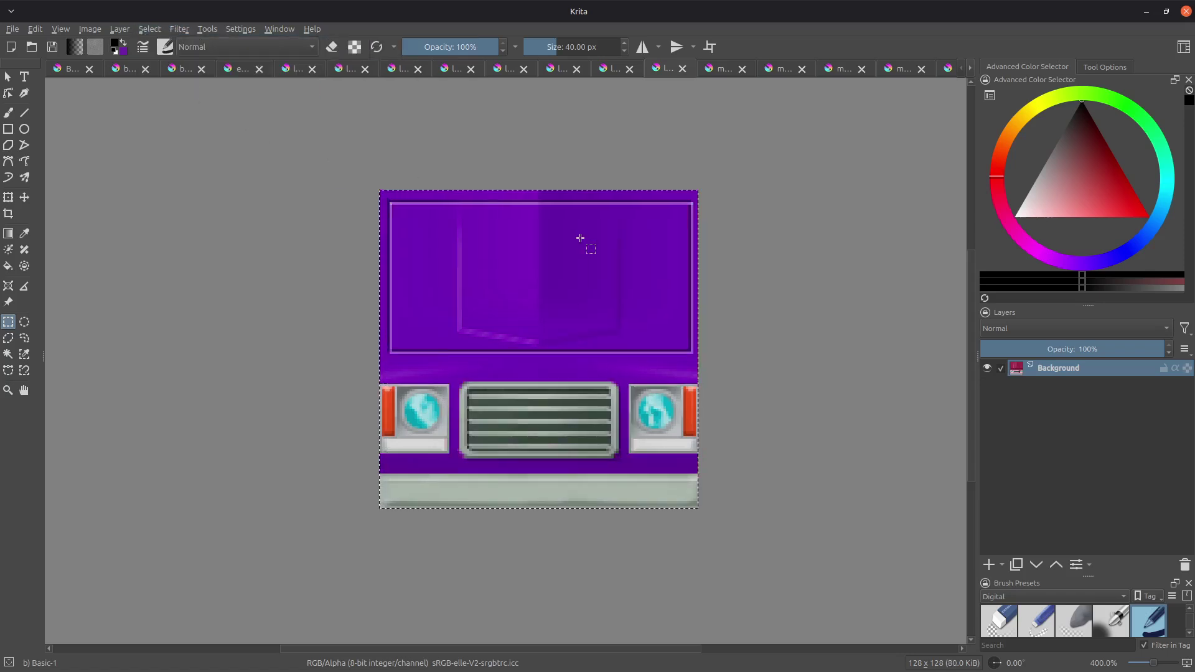
key("ctrl+s")
left_click(725, 499)
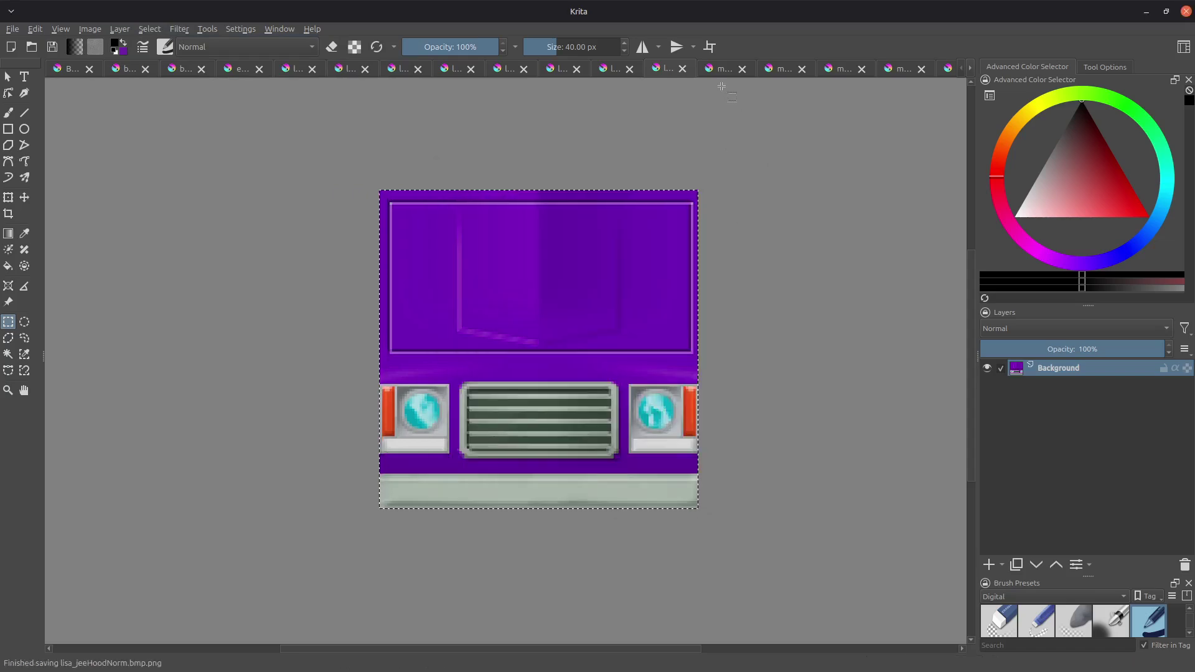
- Open the interior texture marge_vInt.bmp.png and select the magenta strip along its bottom edge with a rectangle
left_click(720, 70)
left_click(775, 70)
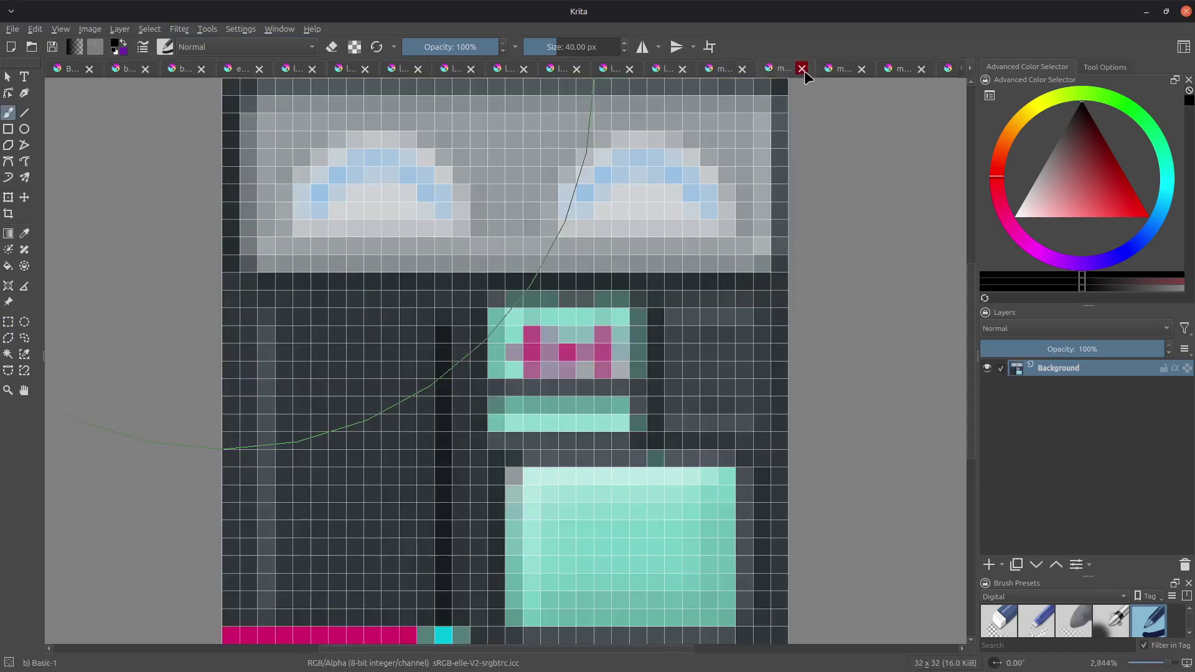
scroll(720, 241, "down", 4)
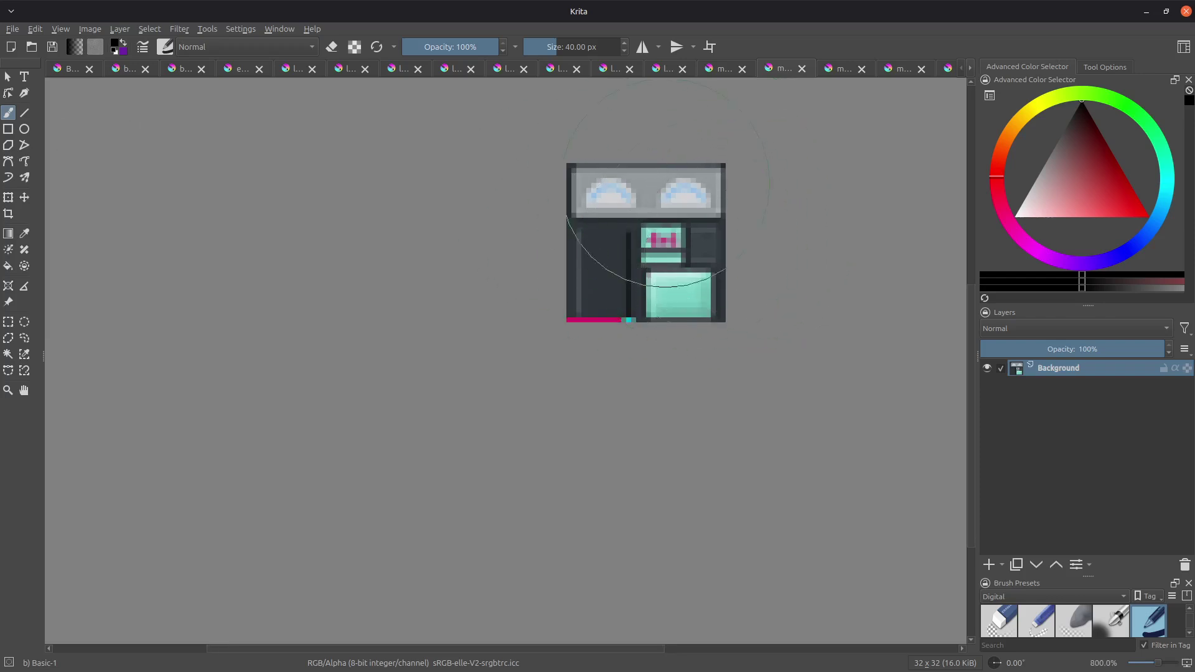
scroll(665, 182, "up", 2)
scroll(696, 256, "down", 2)
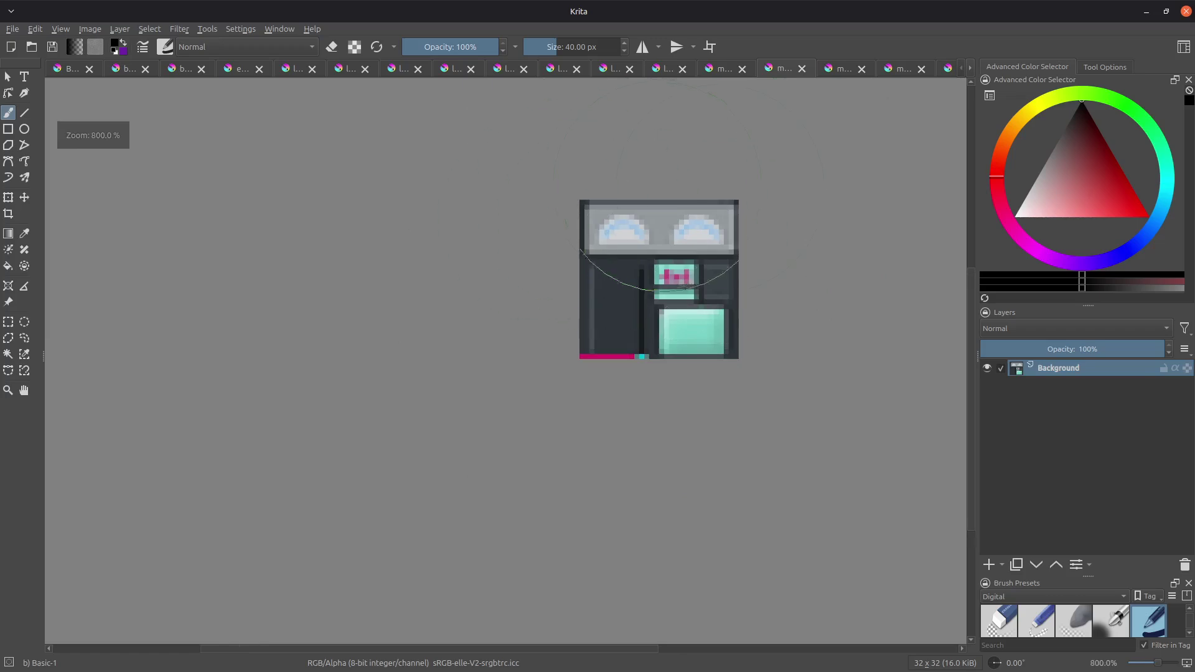
left_click(8, 322)
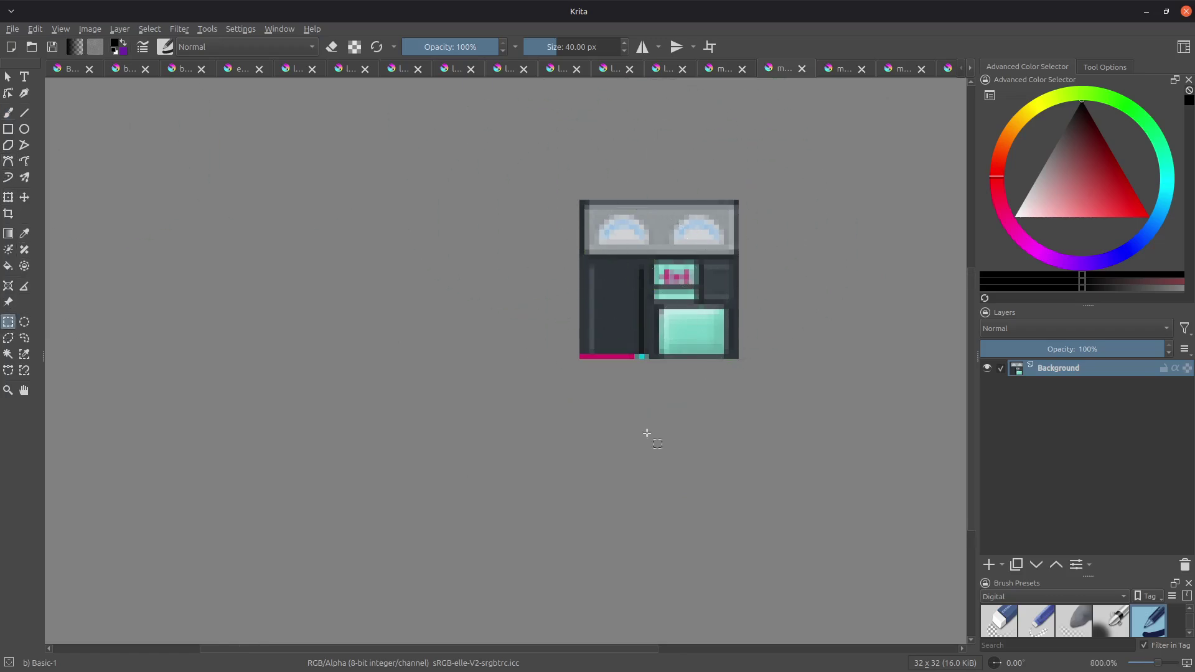
scroll(609, 235, "up", 4)
left_click_drag(622, 268, 336, 239)
- Reapply the HSV/HSL adjustment to the selected magenta strip and save marge_vInt.bmp.png
scroll(635, 230, "down", 3)
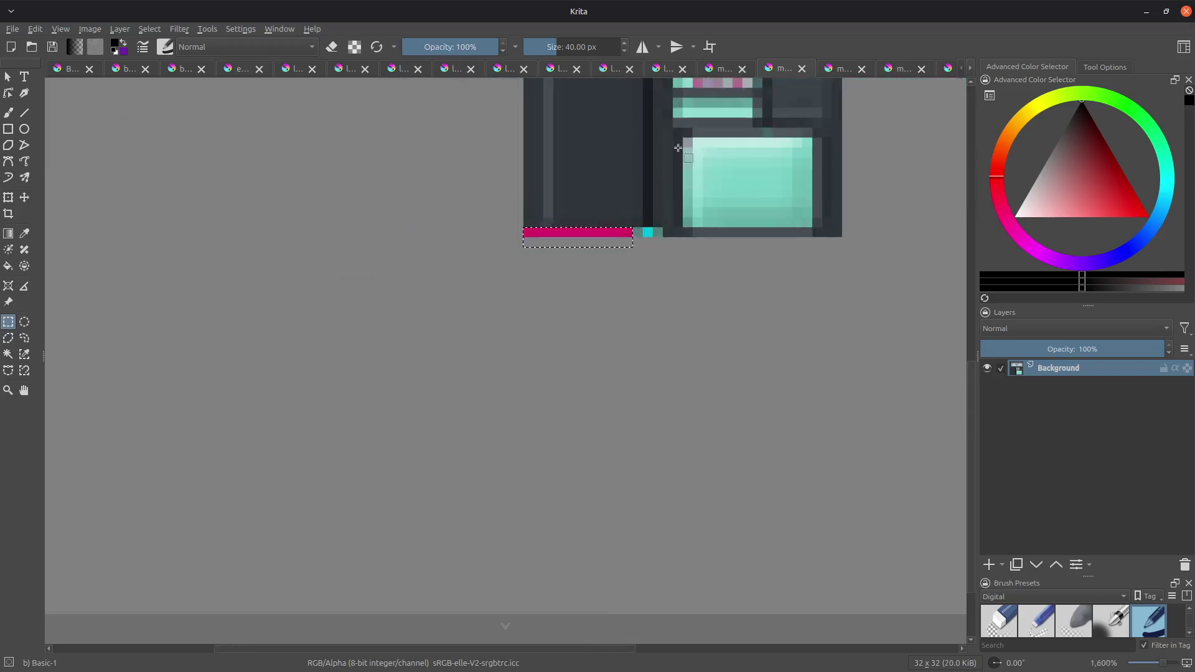
scroll(728, 109, "down", 4)
scroll(732, 104, "up", 2)
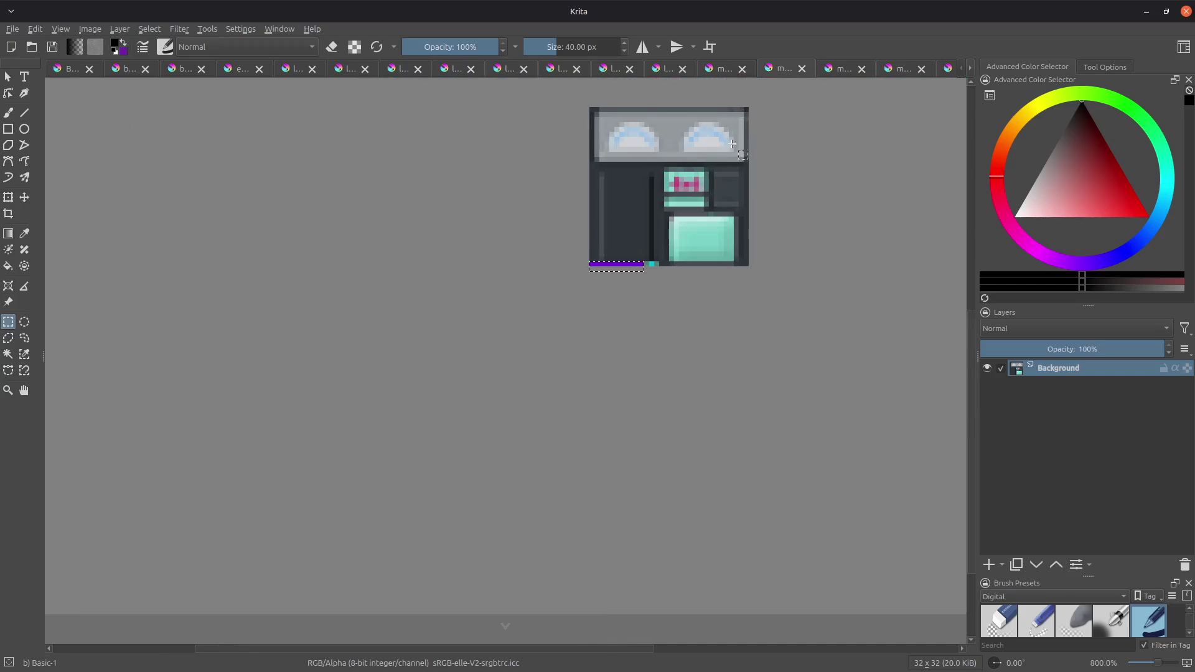
key("ctrl+s")
left_click(725, 476)
- Open the 16 × 16 magenta texture with the dark and light stripes, reapply the HSV/HSL adjustment and save it
left_click(840, 68)
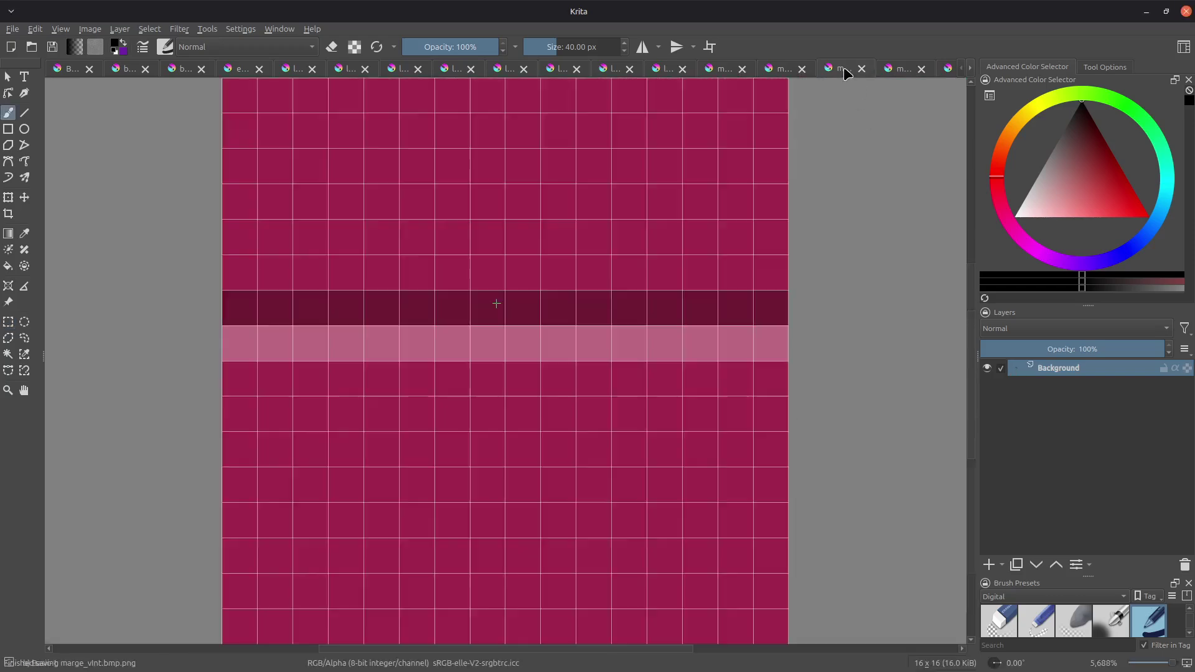
scroll(766, 236, "down", 3)
key("ctrl+f")
key("ctrl+s")
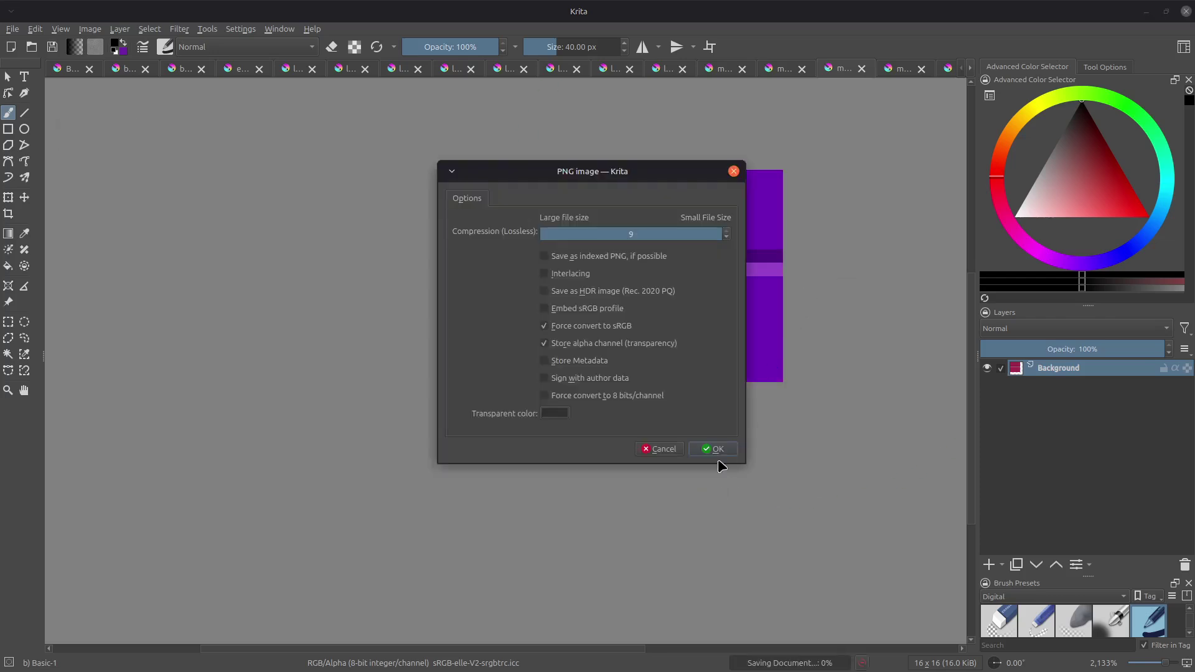
left_click(713, 448)
- Recolour the half-magenta roof texture with the last HSV/HSL adjustment and save marge_vRoof.bmp.png
key("ctrl+Tab")
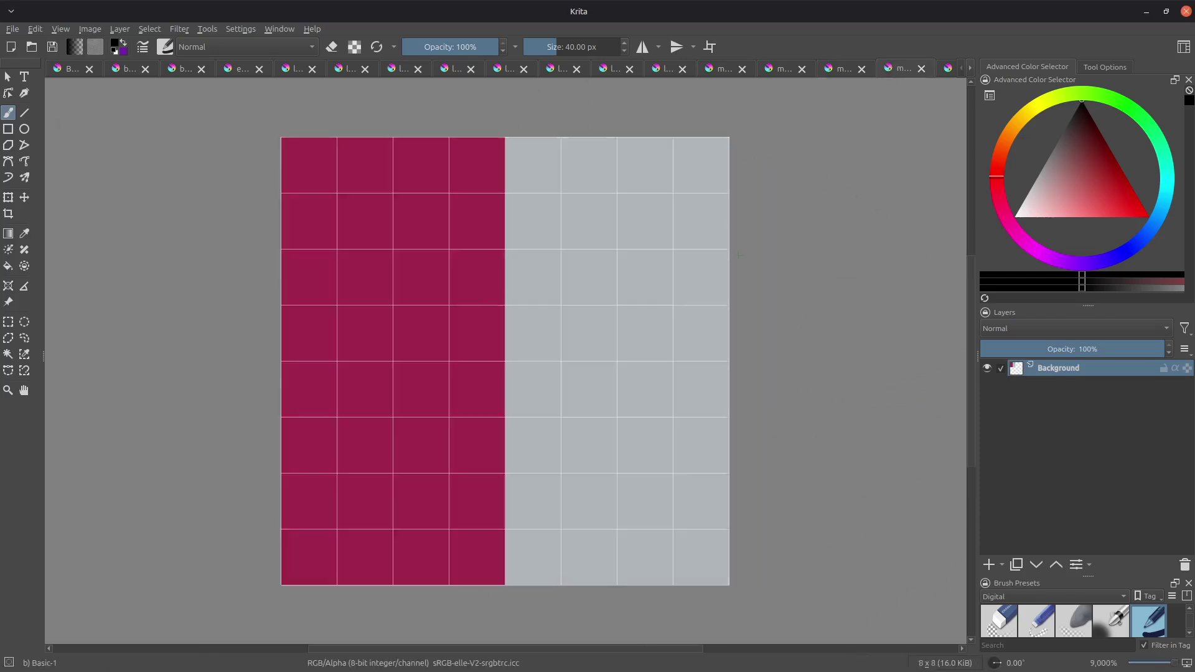
scroll(741, 248, "down", 3)
key("ctrl+s")
left_click(709, 449)
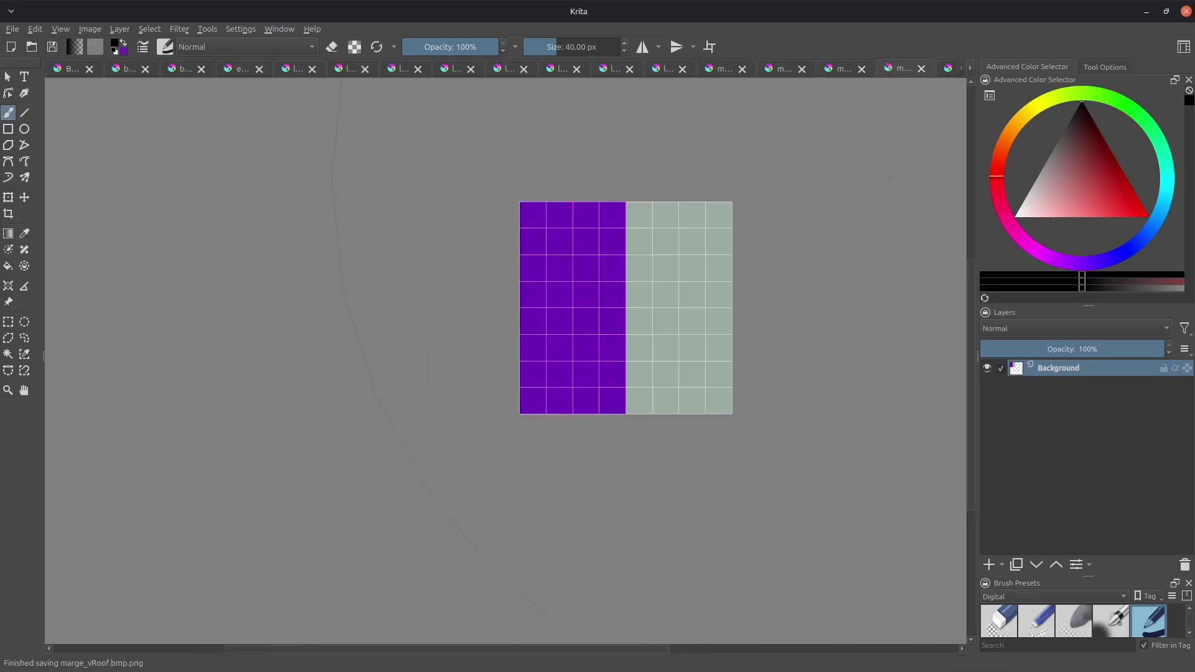
- Examine the remaining textures, including the wheel and window glass, for magenta body paint that still needs recolouring
left_click(970, 69)
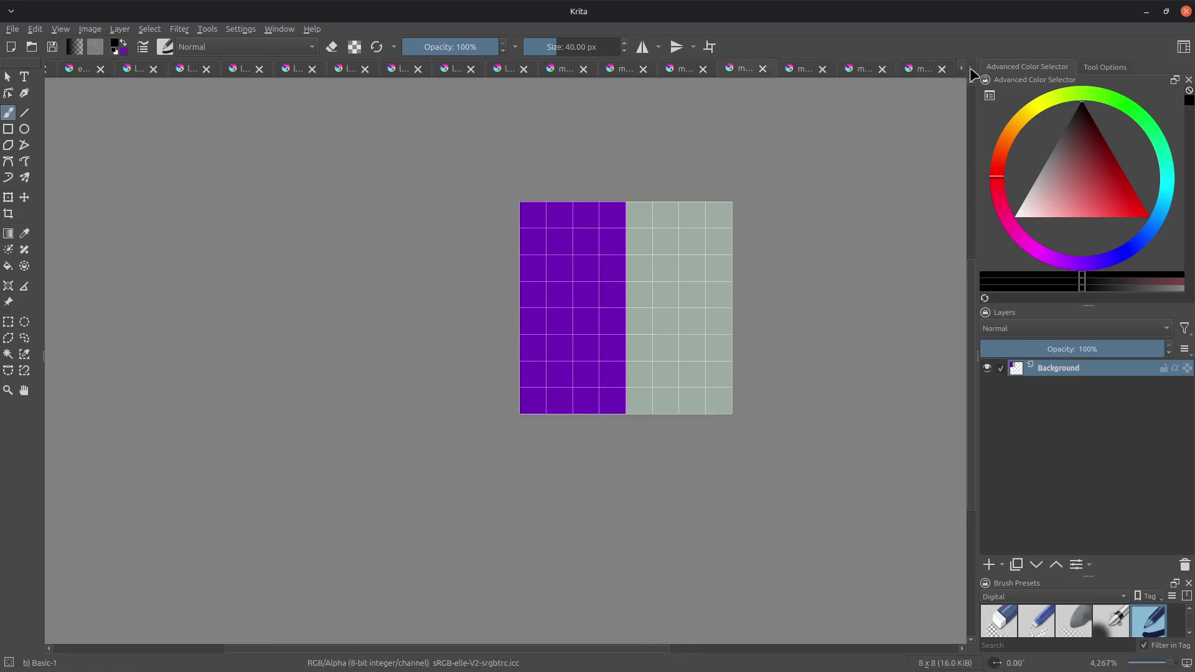
left_click(793, 69)
left_click(852, 75)
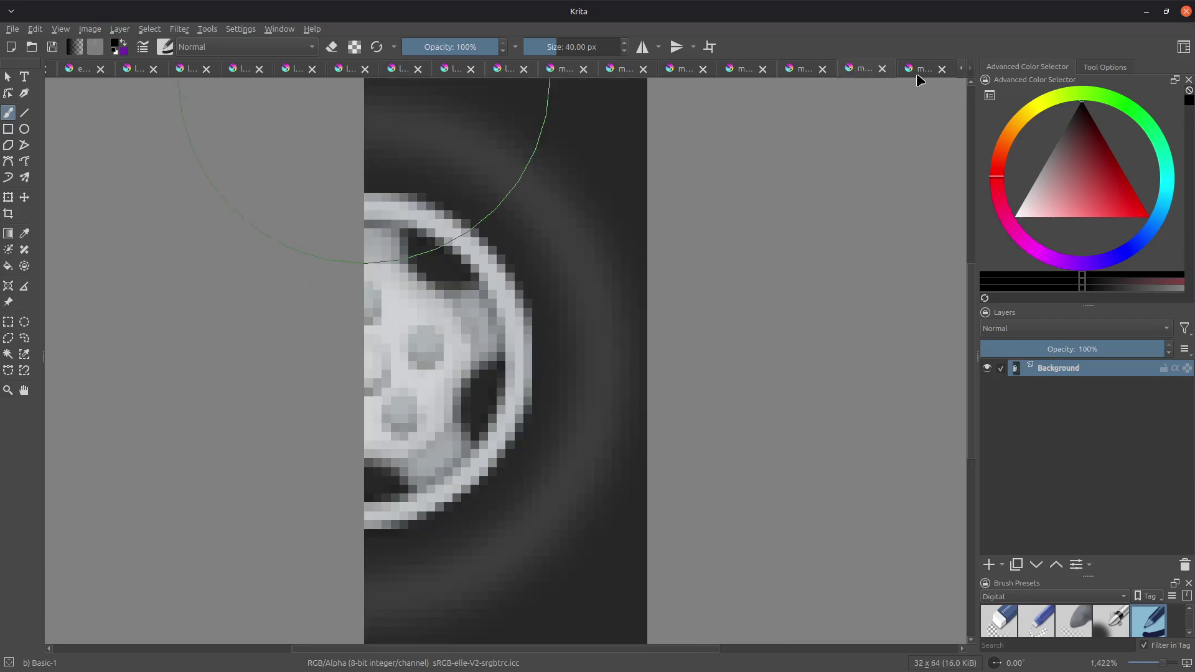
left_click(920, 75)
scroll(914, 122, "down", 2)
scroll(914, 118, "up", 1)
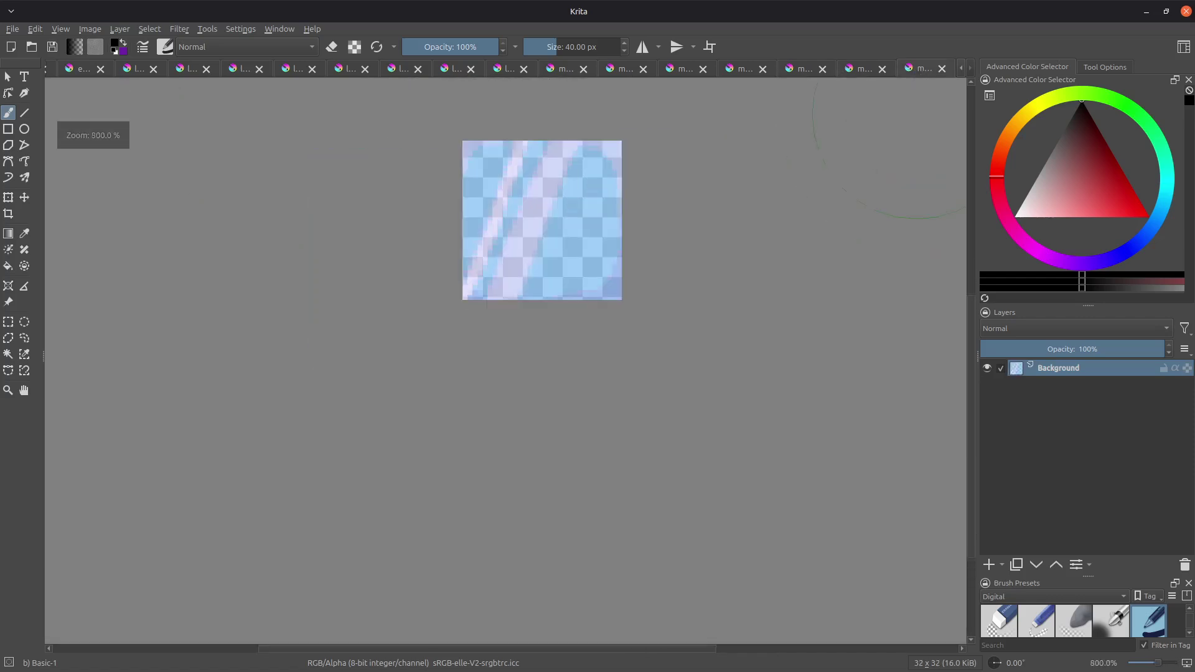
- Switch to Lucas' Pure3D Editor and import marge_vInt.bmp.png from the tmp folder into the marge_vInt.bmp texture at entry 14
left_click(565, 70)
left_click(505, 69)
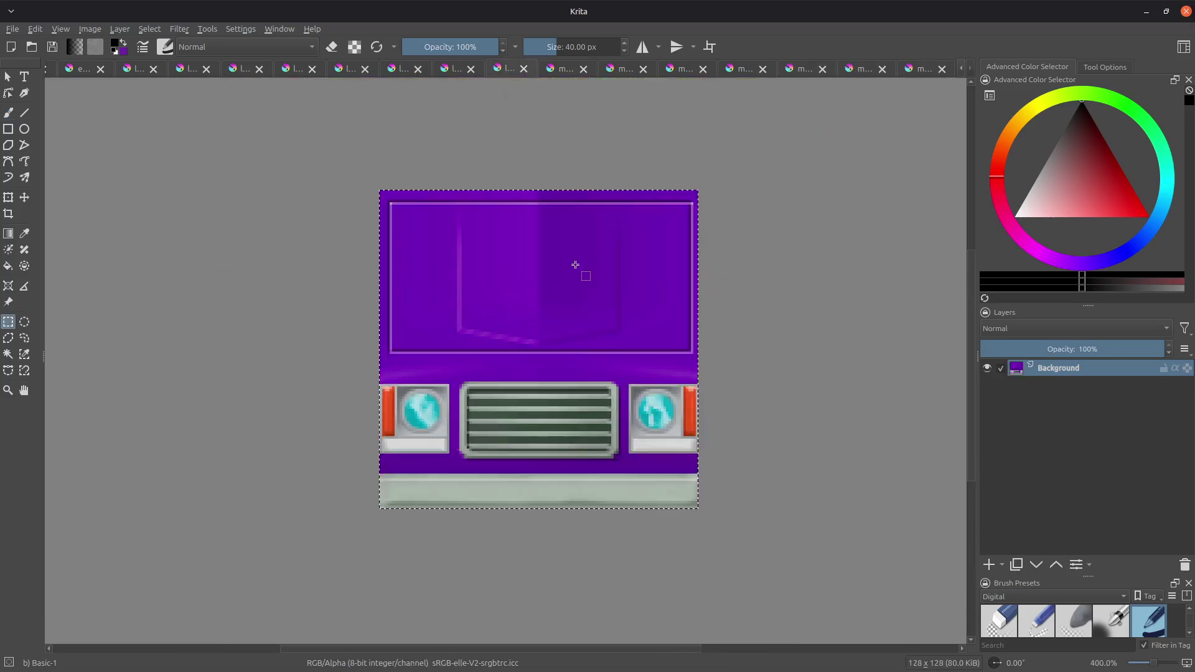
key("alt+Tab")
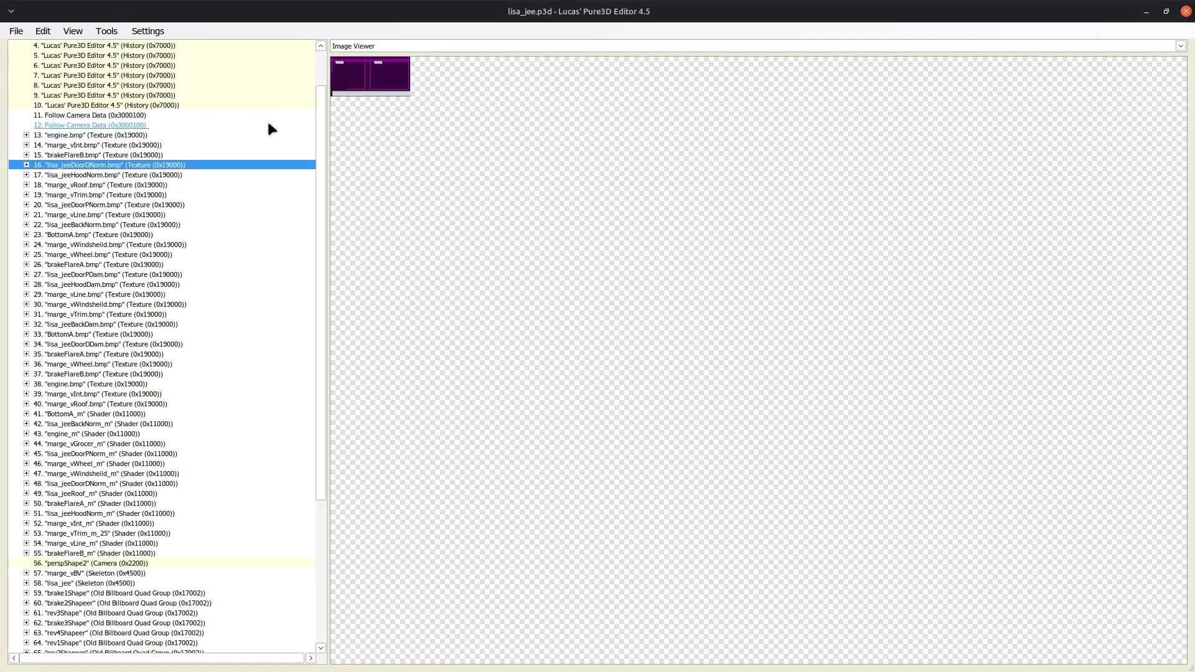
left_click(90, 145)
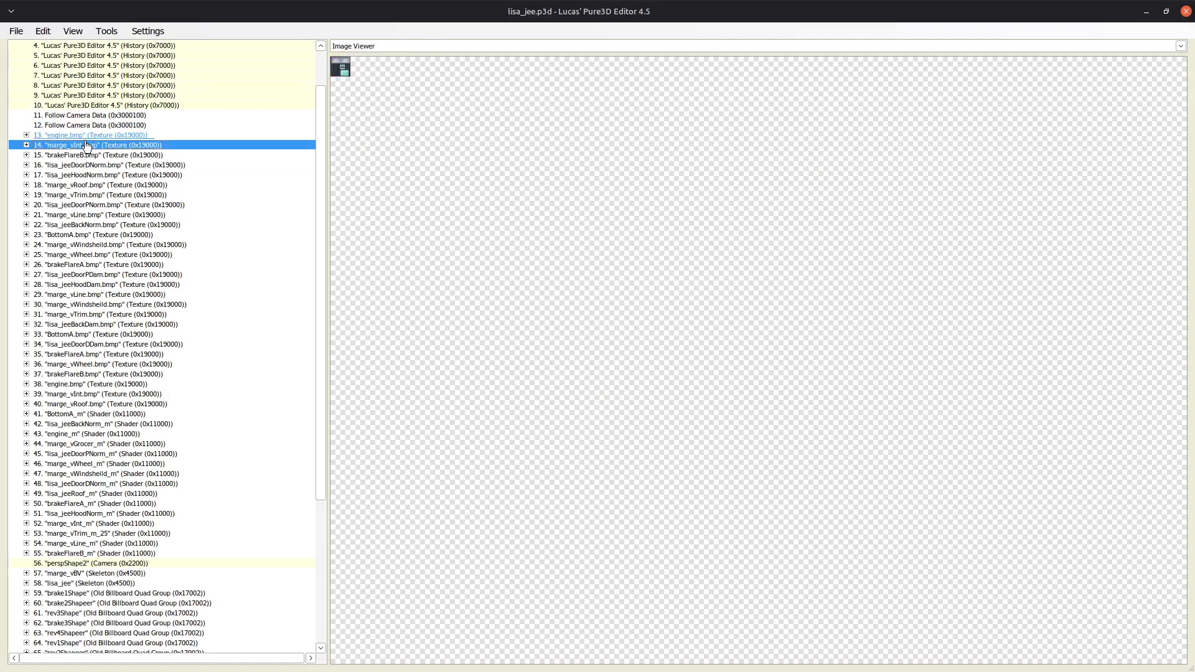
right_click(87, 145)
left_click(125, 175)
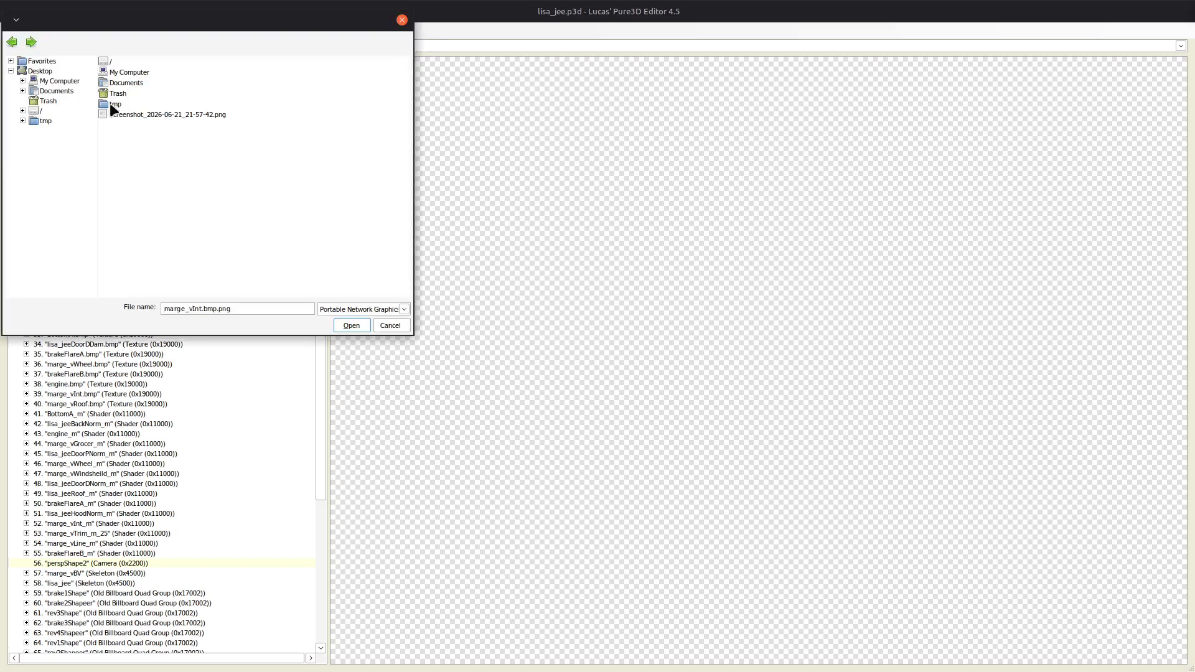
double_click(112, 104)
left_click(351, 326)
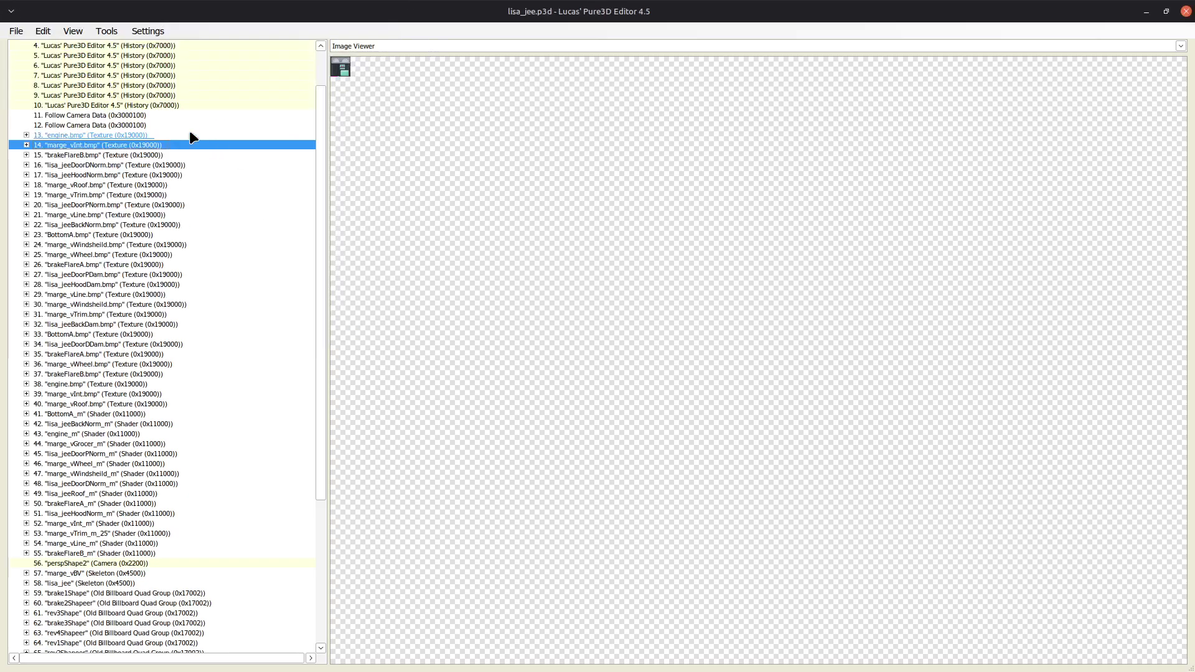
- Replace the lisa_jeeDoorDNorm.bmp texture's image with lisa_jeeDoorDNorm.bmp.png from the tmp folder
key("Down")
key("Down")
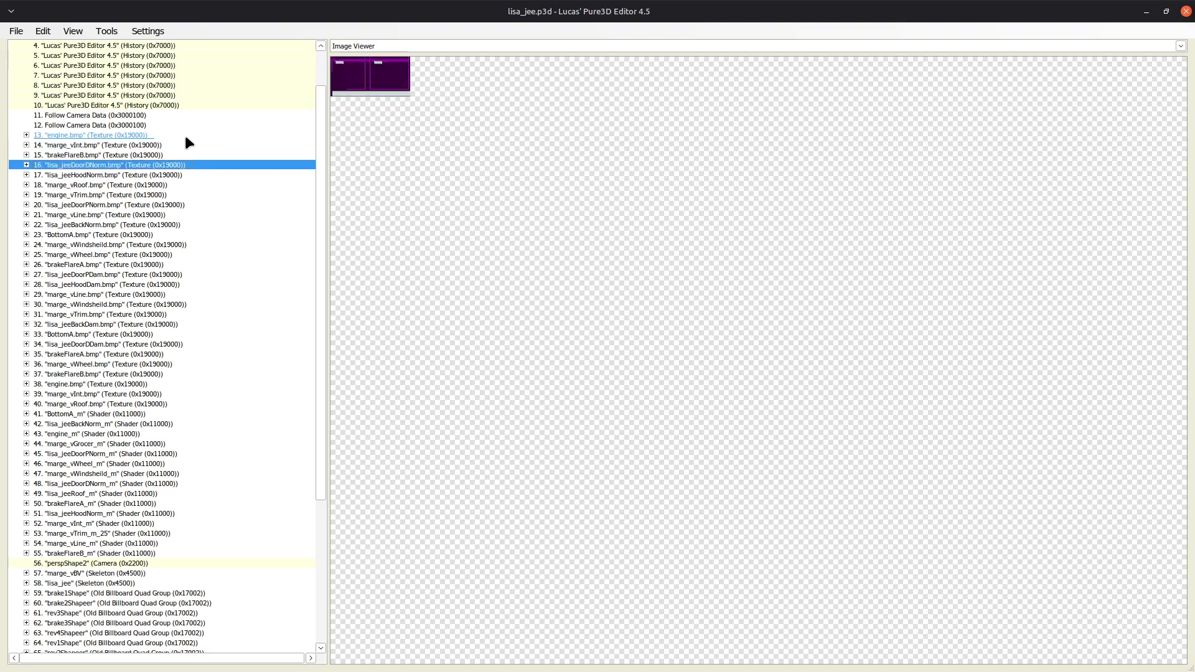
right_click(156, 164)
left_click(190, 187)
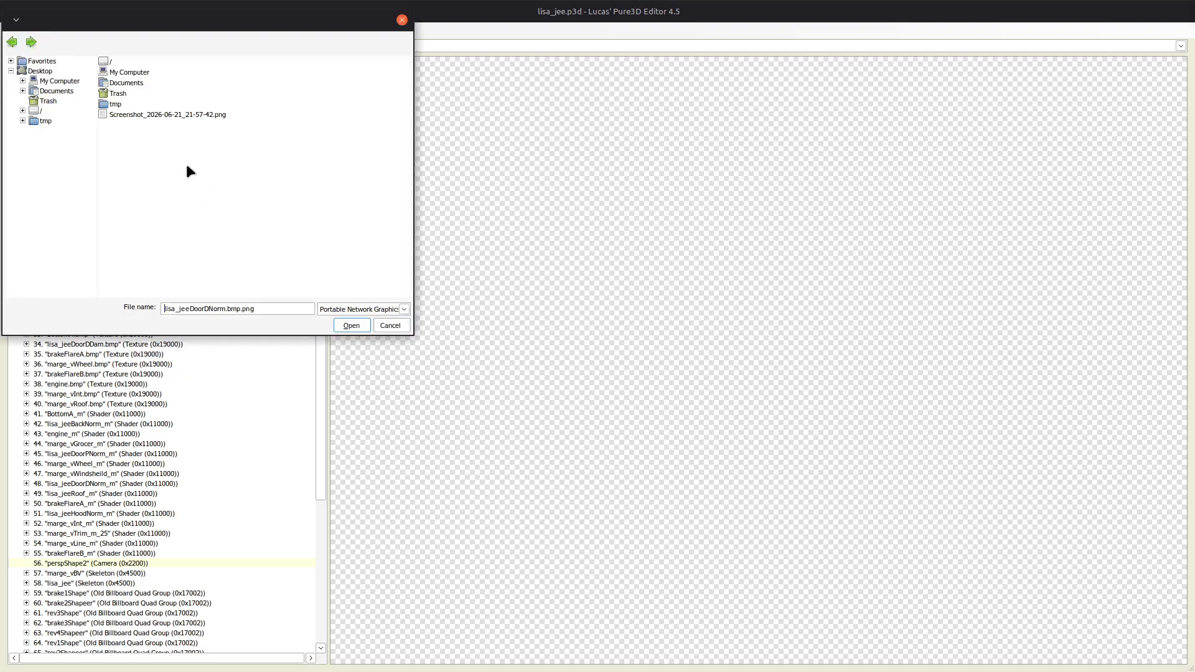
double_click(118, 107)
left_click(352, 325)
- Import the recoloured lisa_jeeHoodNorm.bmp.png from the tmp folder into the lisa_jeeHoodNorm.bmp texture
key("Down")
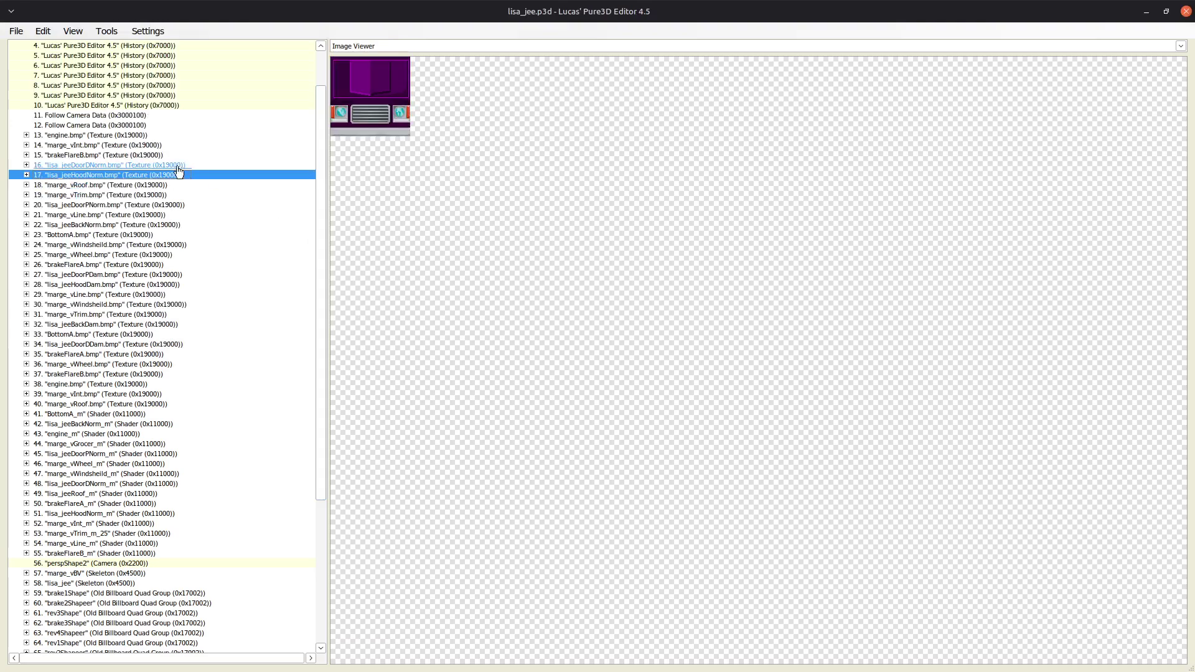
right_click(153, 175)
left_click(189, 198)
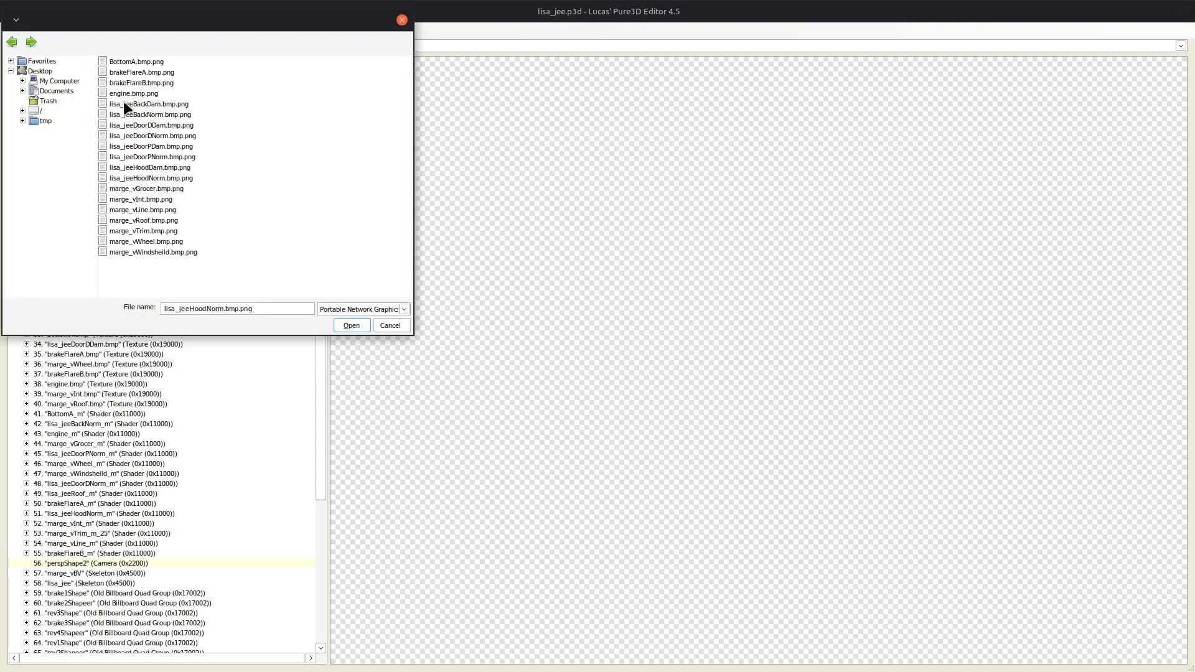
left_click(349, 324)
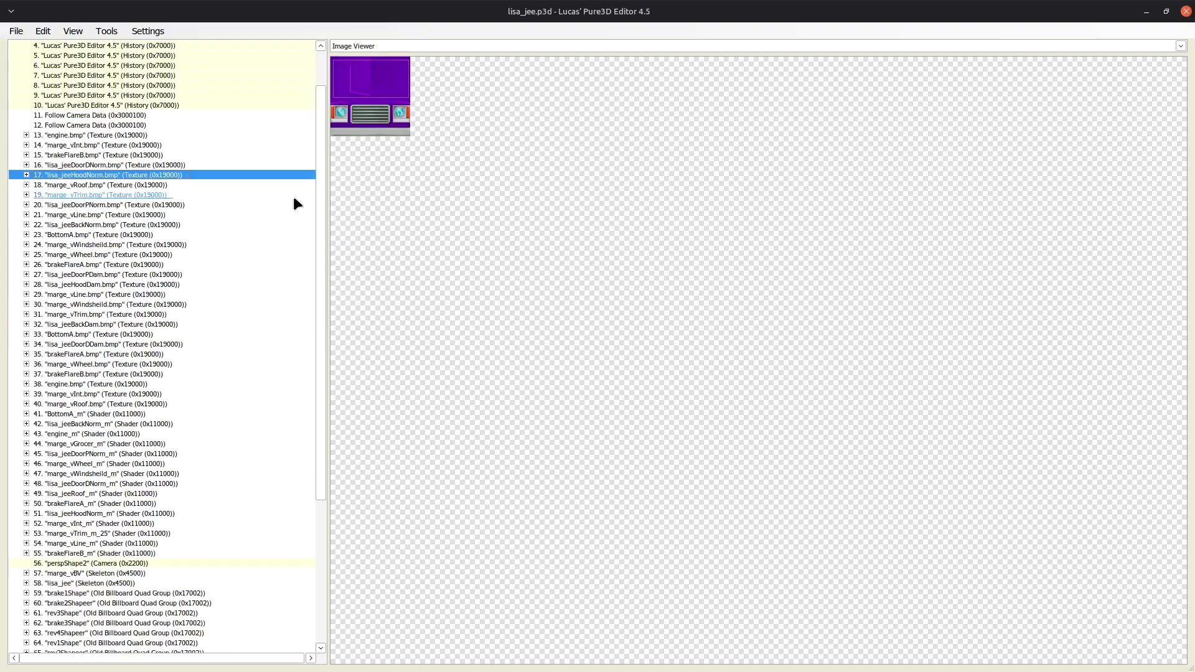
- Import marge_vRoof.bmp.png from the tmp folder into the marge_vRoof.bmp texture at entry 18
key("Down")
right_click(118, 193)
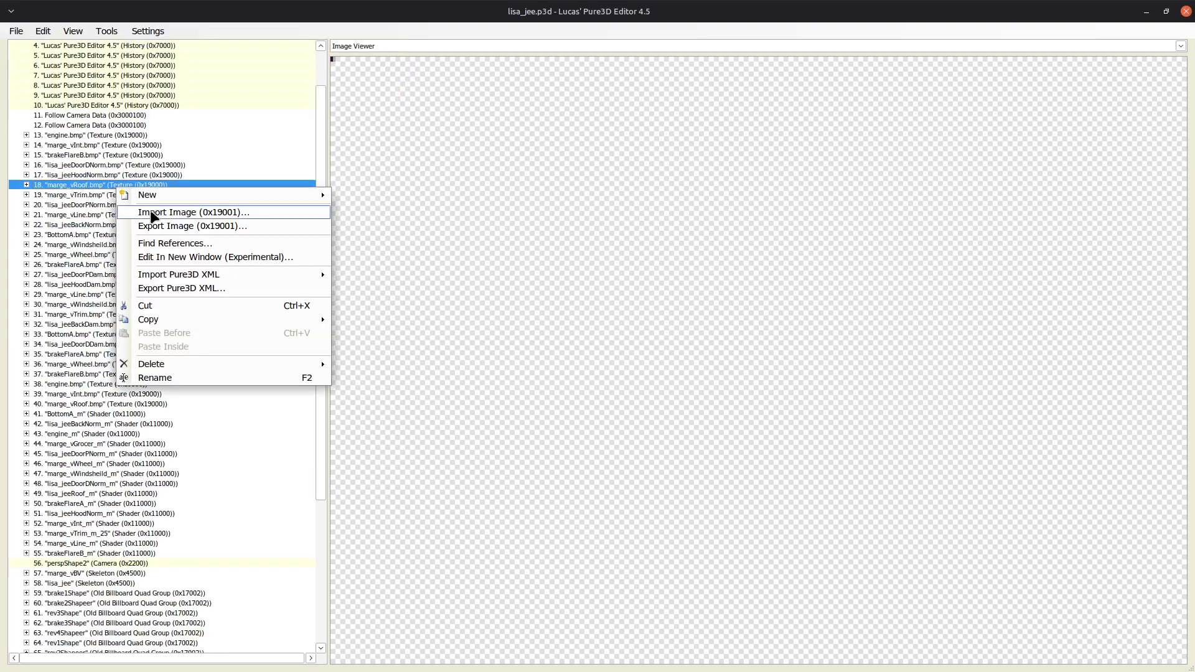
left_click(155, 214)
double_click(116, 105)
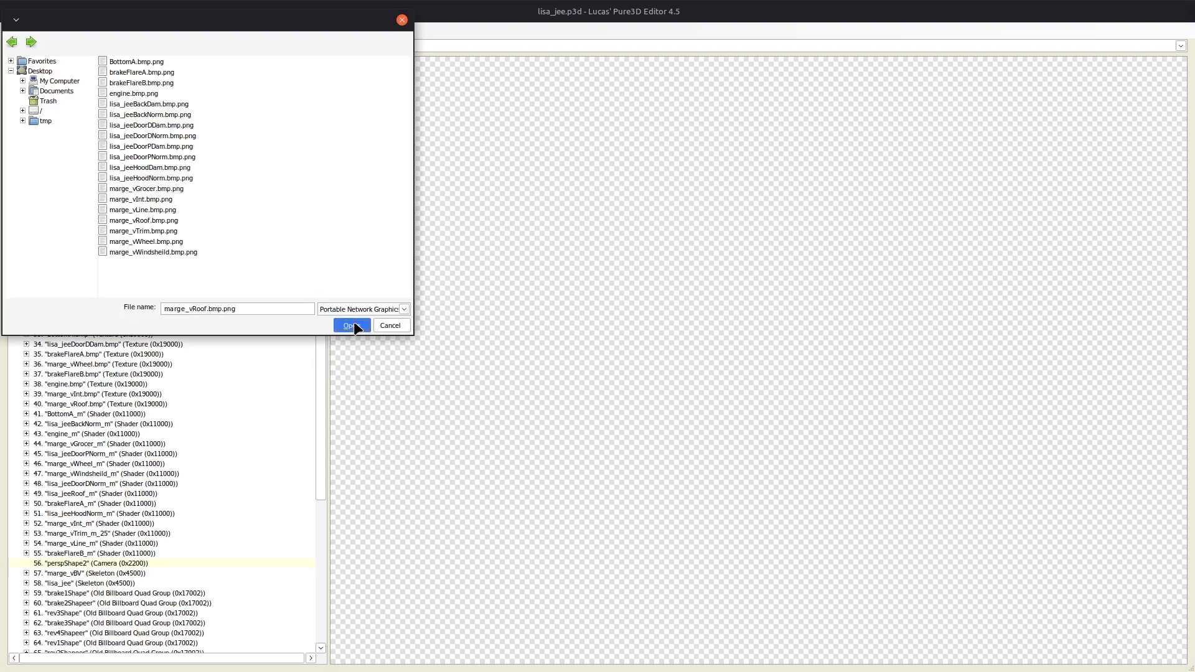
left_click(356, 326)
- Replace the lisa_jeeDoorPNorm.bmp texture's image with lisa_jeeDoorPNorm.bmp.png from the tmp folder
key("Down")
key("Down")
right_click(163, 204)
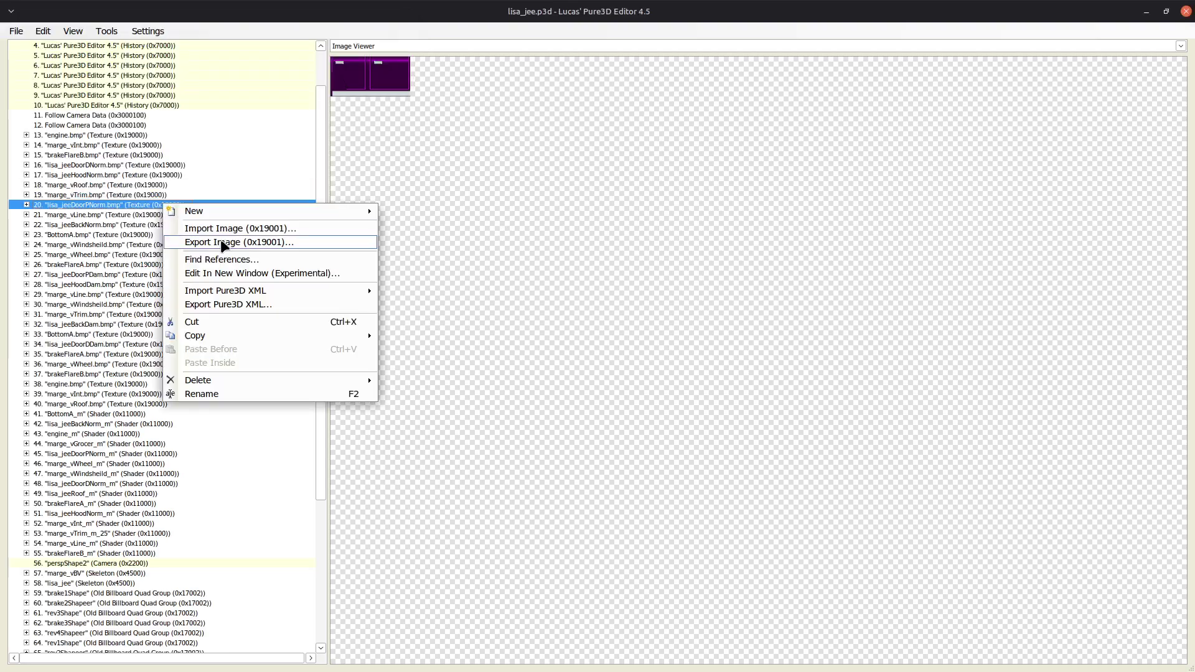
left_click(221, 244)
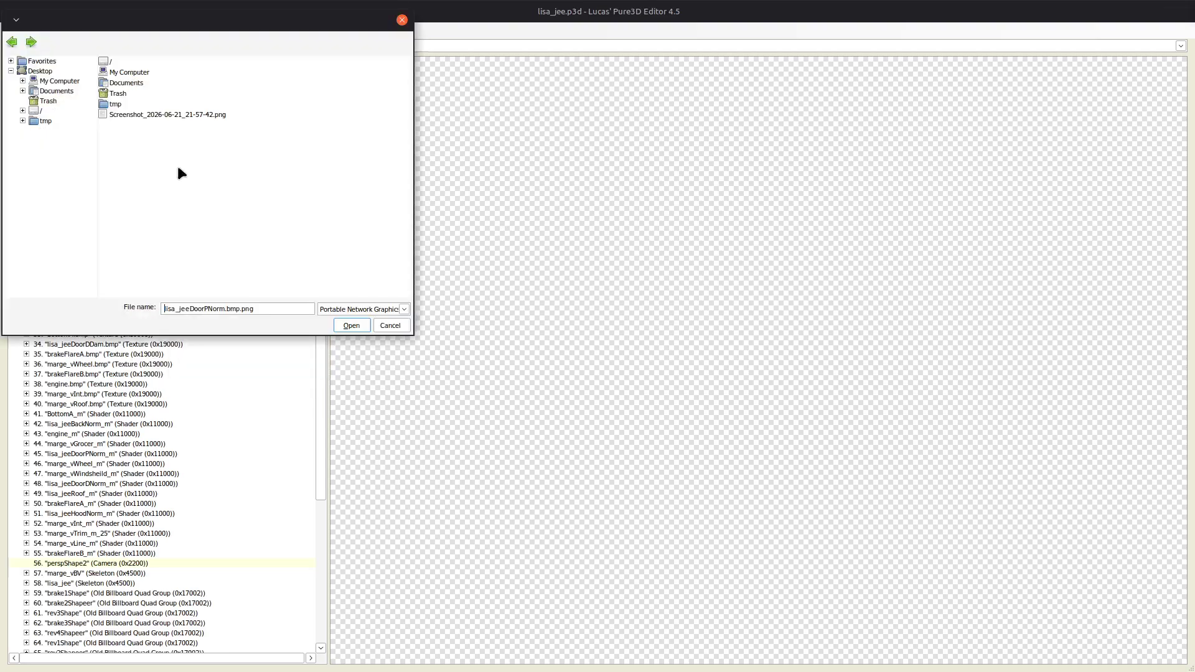
double_click(117, 104)
left_click(360, 324)
- Import marge_vLine.bmp.png from the tmp folder into the first marge_vLine.bmp texture, entry 21
left_click(196, 215)
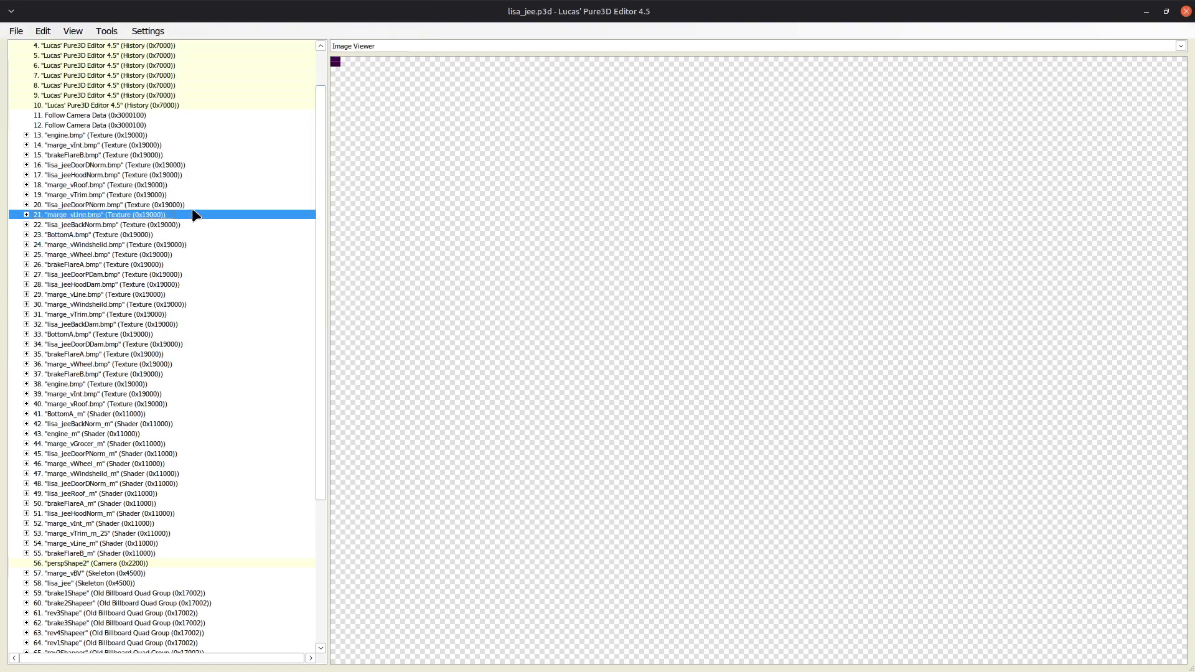
right_click(153, 218)
left_click(206, 244)
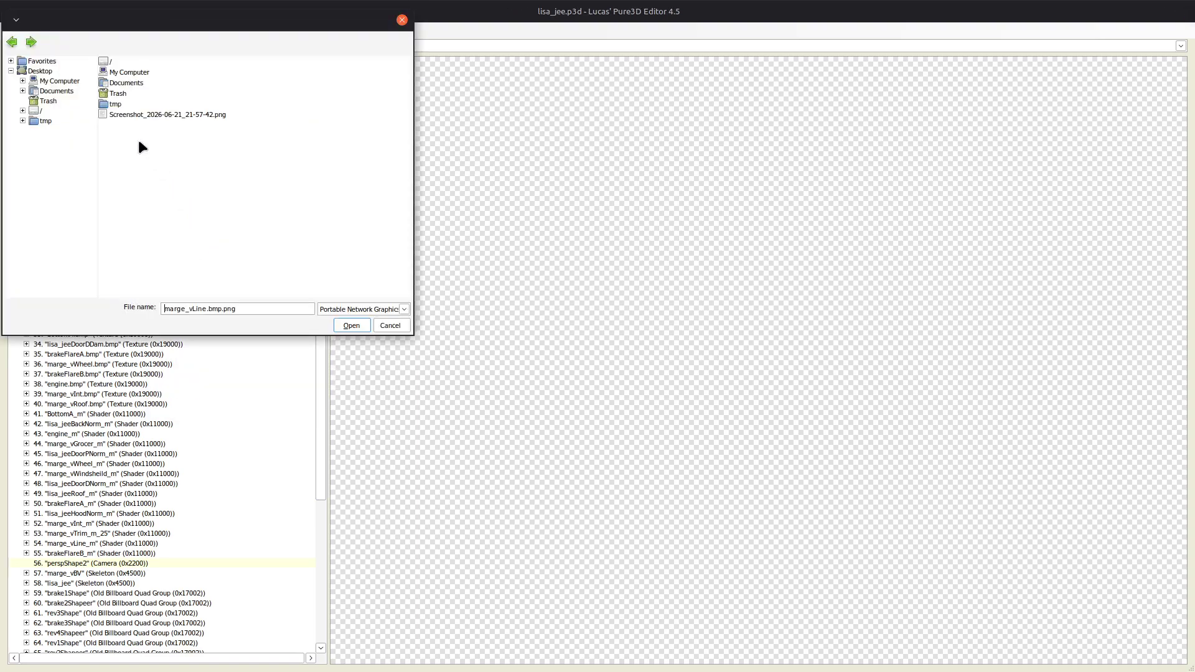
double_click(115, 106)
left_click(350, 325)
- Import lisa_jeeBackNorm.bmp.png from the tmp folder into the lisa_jeeBackNorm.bmp texture
left_click(183, 224)
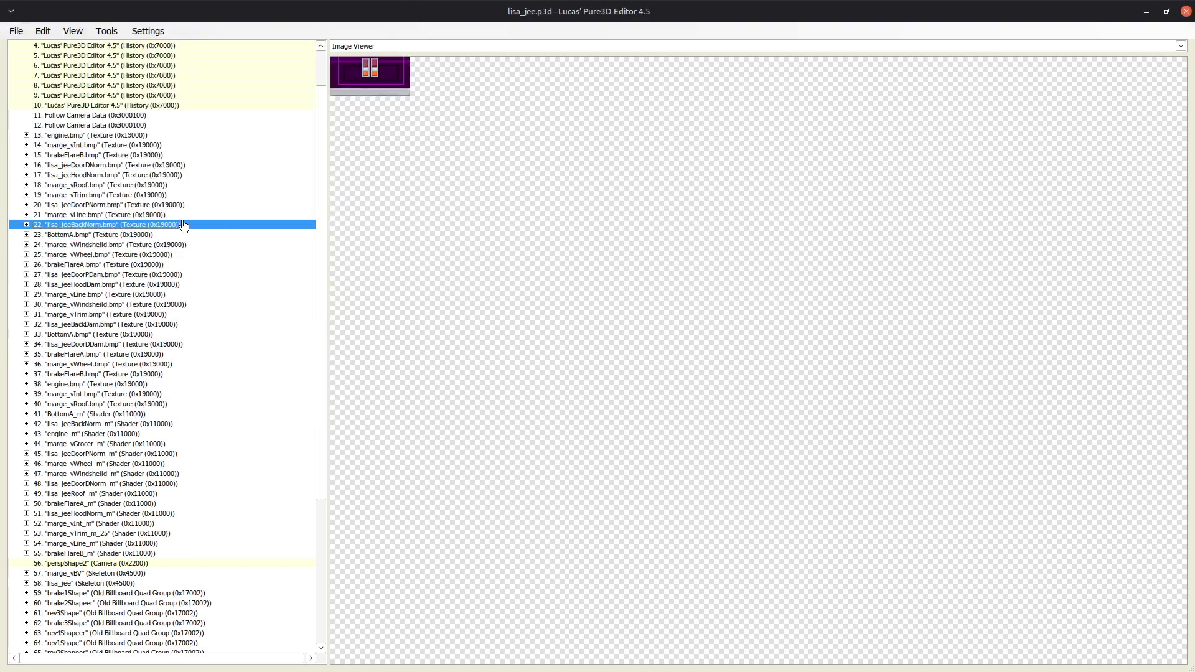
right_click(168, 225)
left_click(205, 260)
double_click(115, 104)
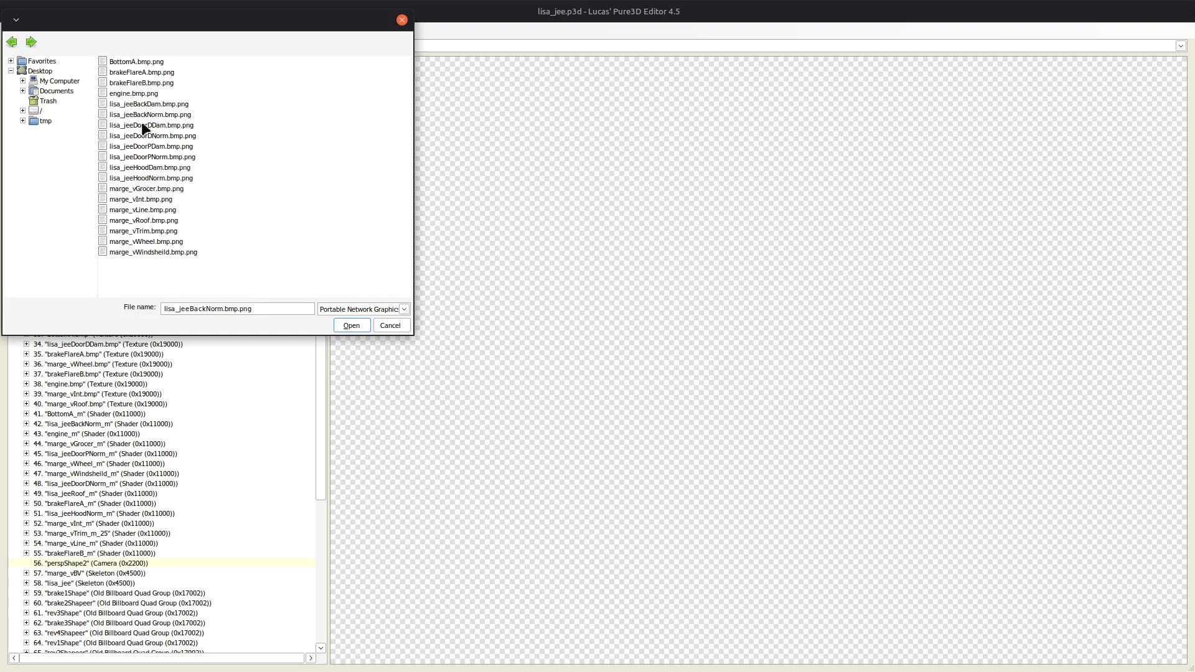
left_click(349, 325)
- Replace the damaged passenger door texture lisa_jeeDoorPDam.bmp with lisa_jeeDoorPDam.bmp.png from the tmp folder
key("Down")
key("Down")
key("Down")
key("Down")
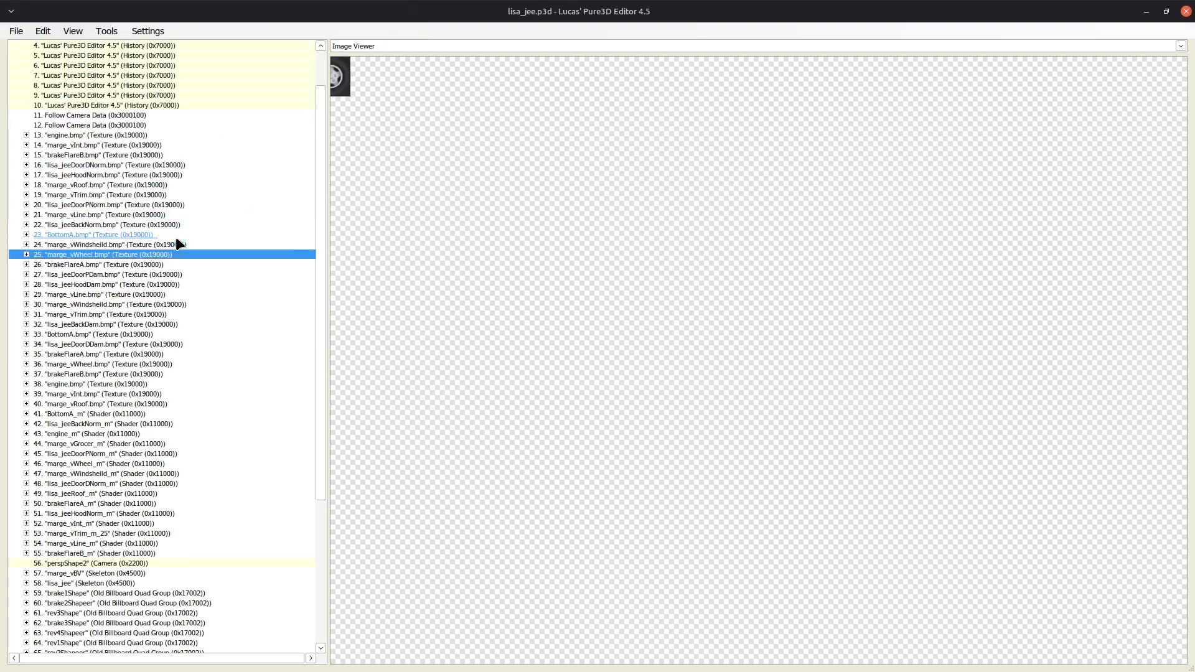
key("Down")
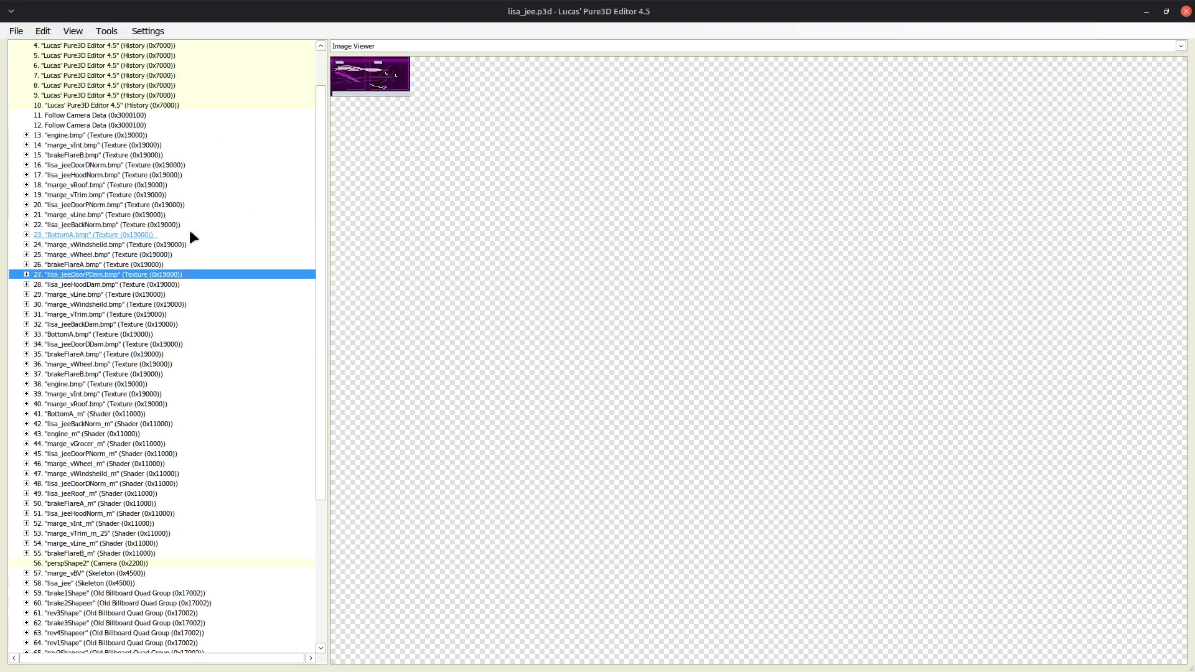
right_click(110, 275)
left_click(152, 301)
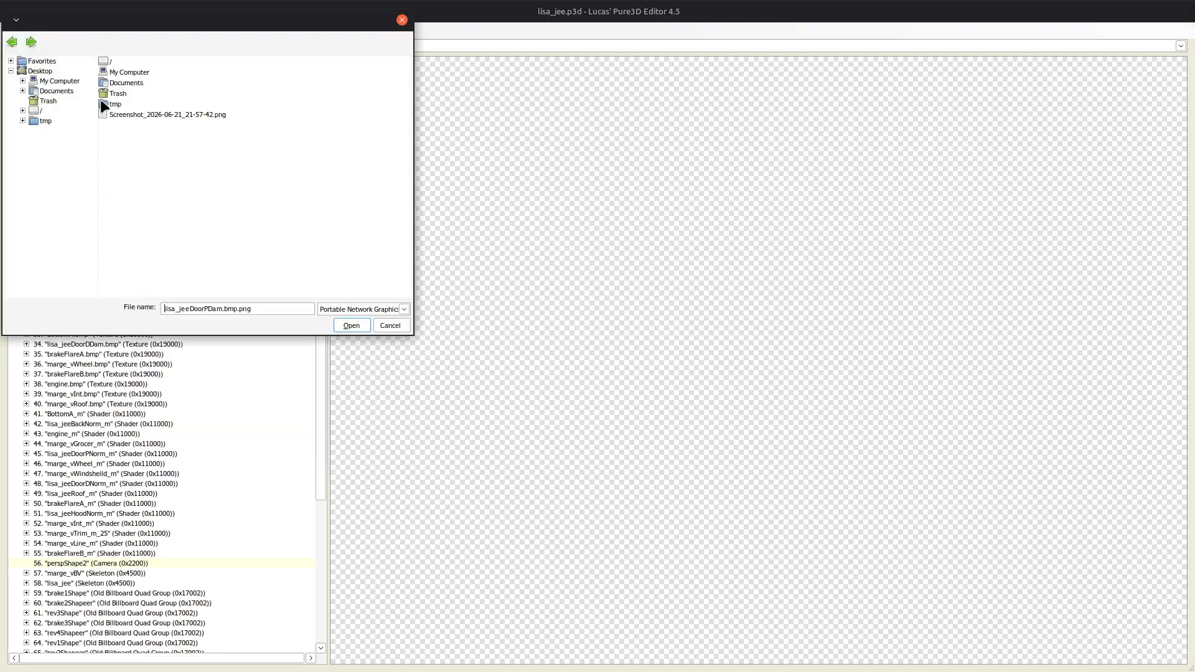
double_click(118, 104)
left_click_drag(142, 25, 486, 134)
left_click(697, 437)
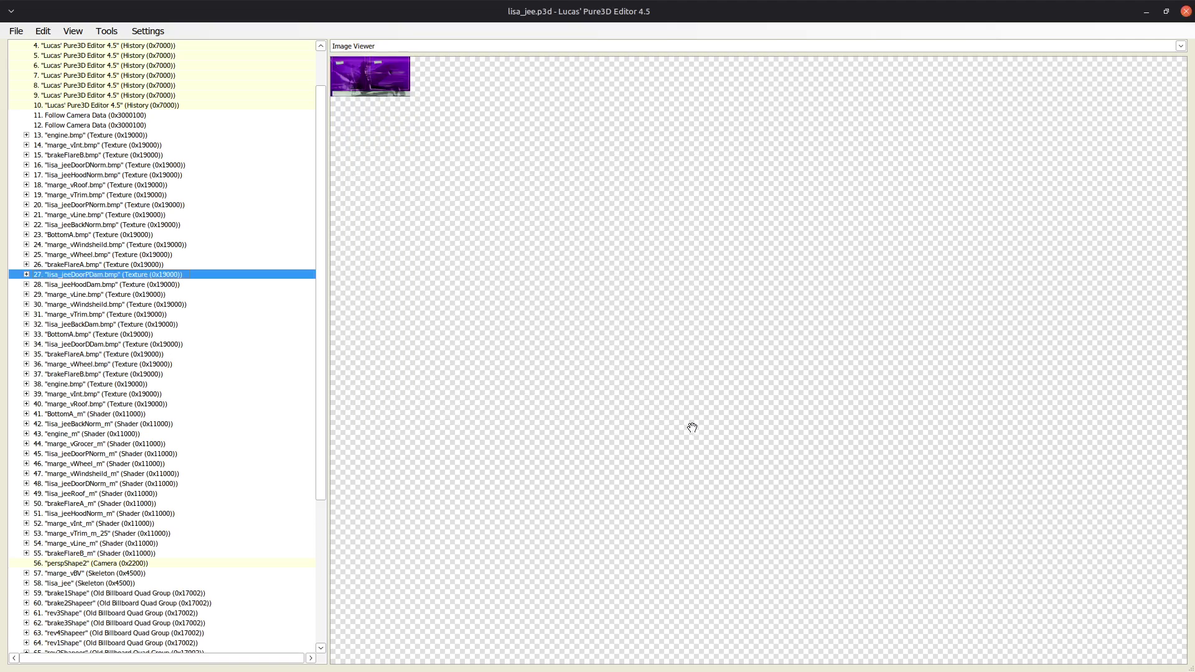
- Replace the damaged hood texture lisa_jeeHoodDam.bmp with lisa_jeeHoodDam.bmp.png from the tmp folder
left_click(91, 285)
right_click(91, 285)
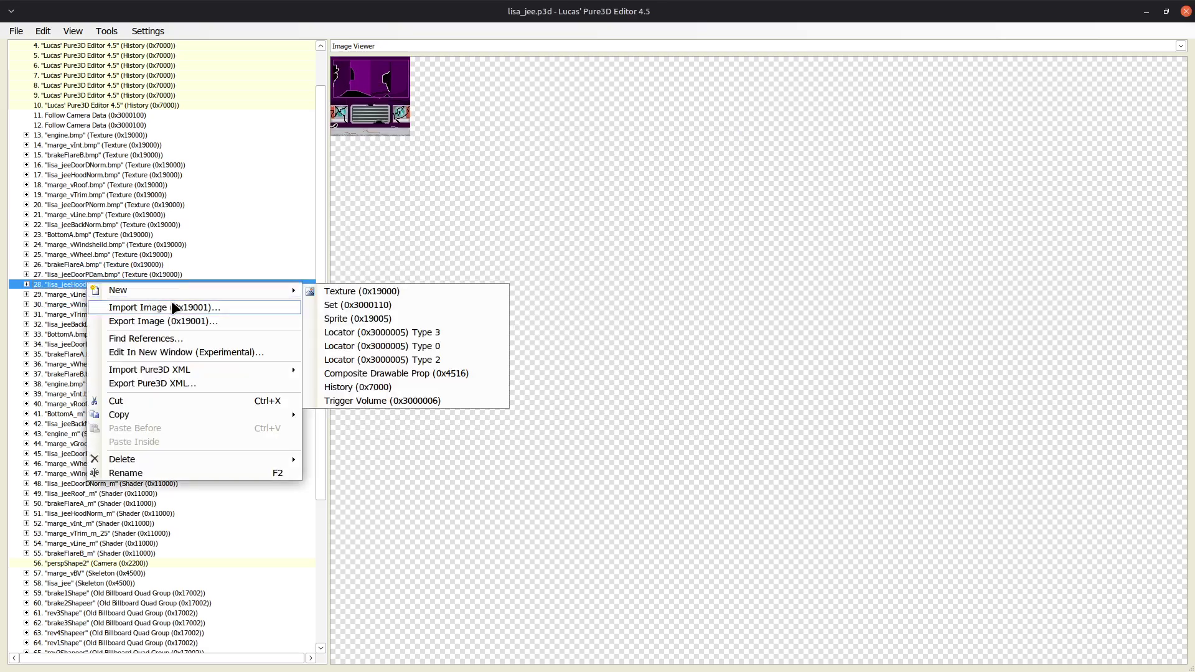
left_click(206, 320)
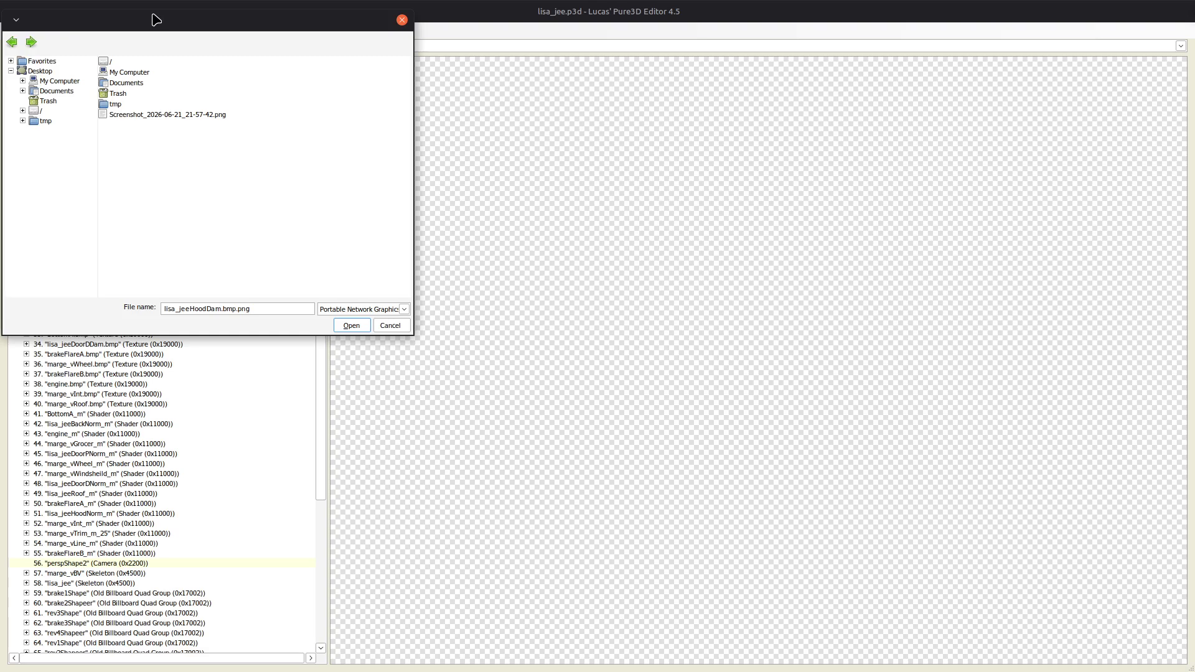
left_click_drag(156, 20, 499, 204)
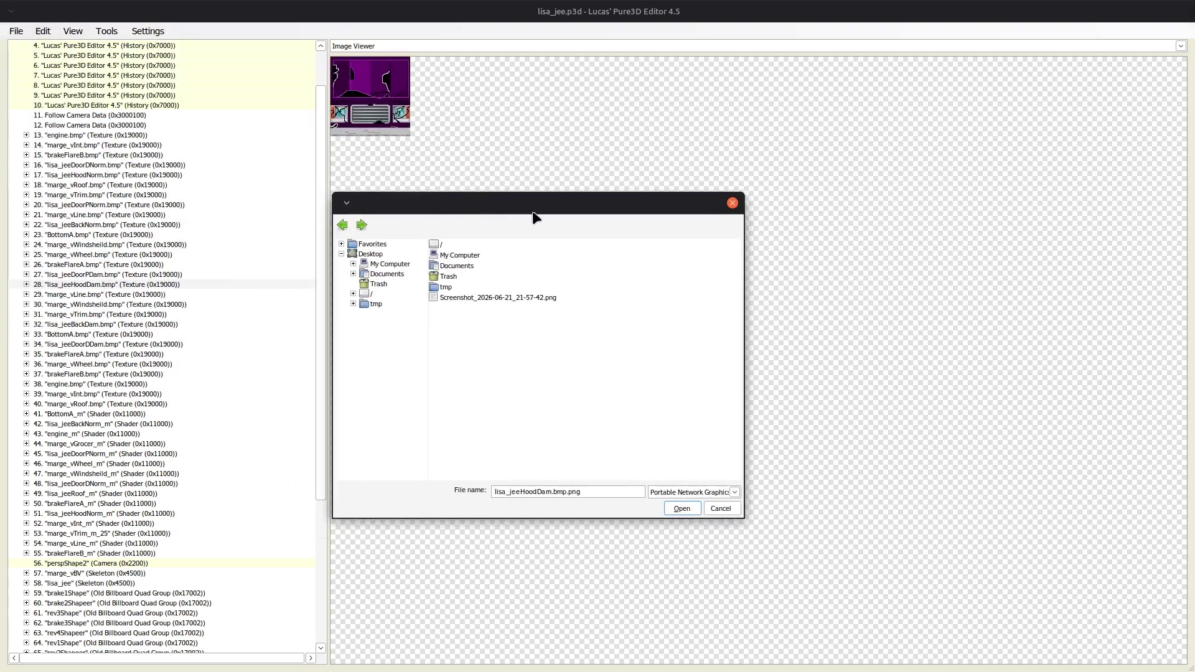
double_click(443, 287)
left_click(682, 509)
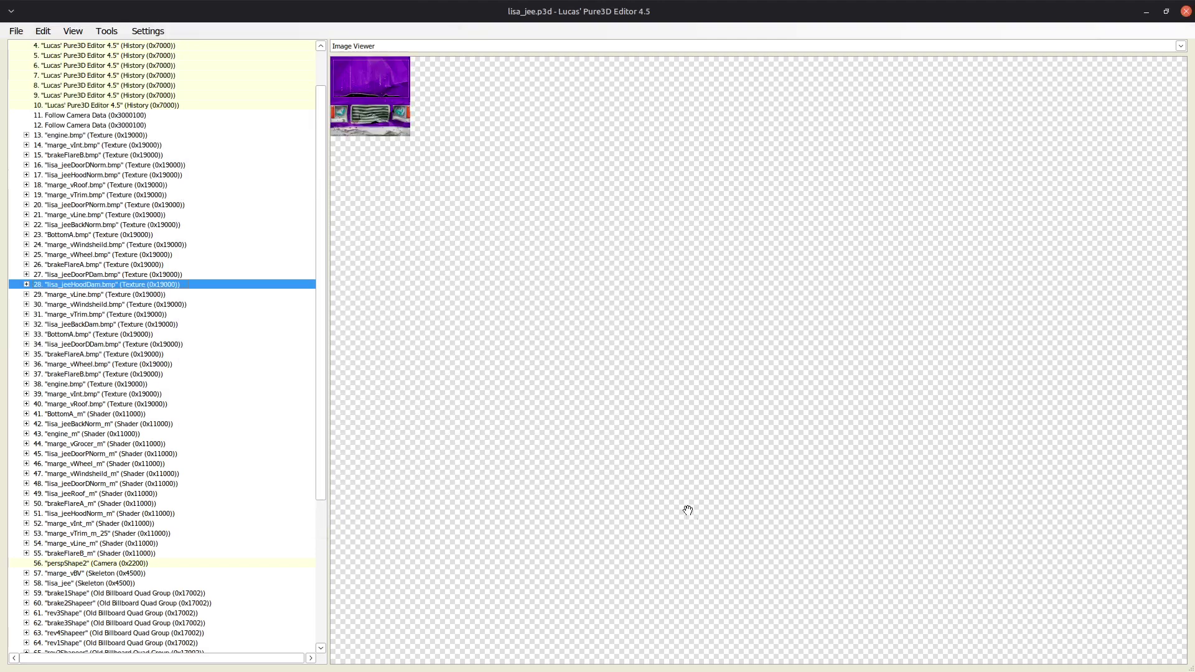
- Import marge_vLine.bmp.png from the tmp folder into the second marge_vLine.bmp texture, entry 29
left_click(67, 295)
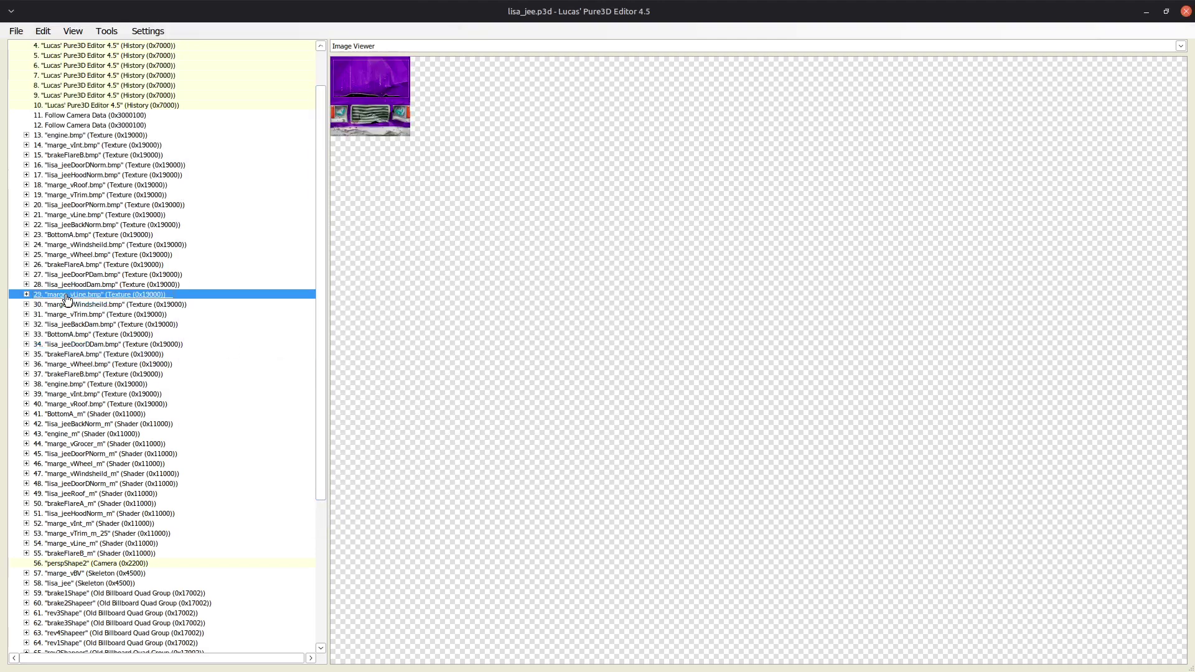
right_click(67, 297)
left_click(120, 319)
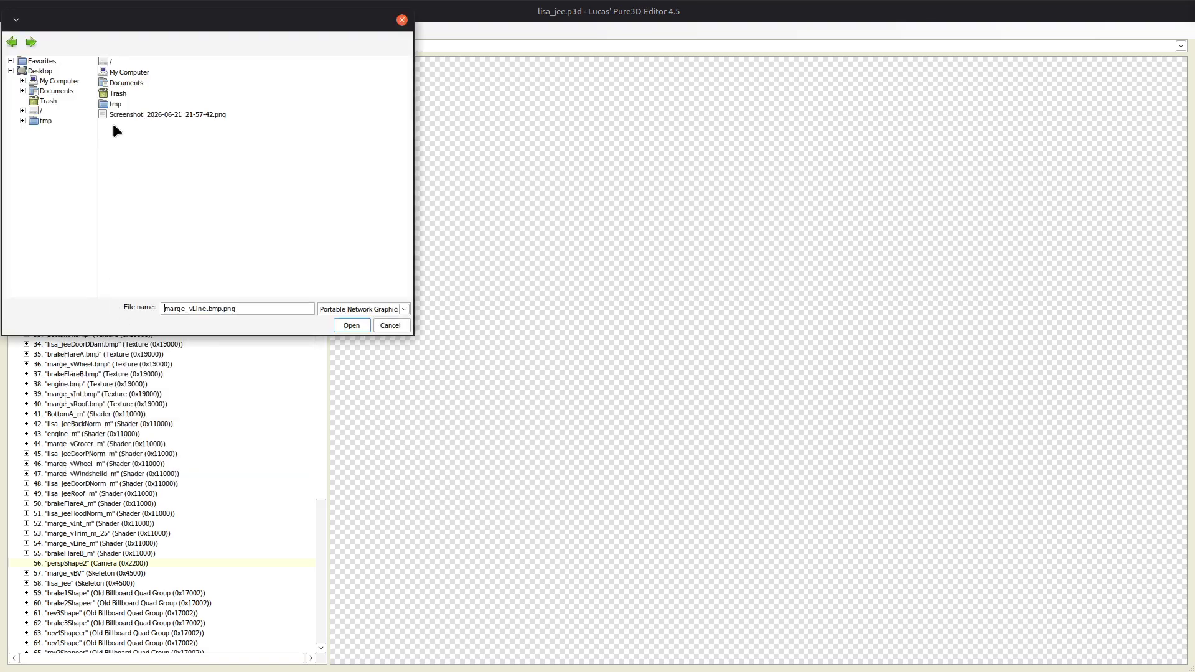
double_click(120, 105)
left_click(351, 324)
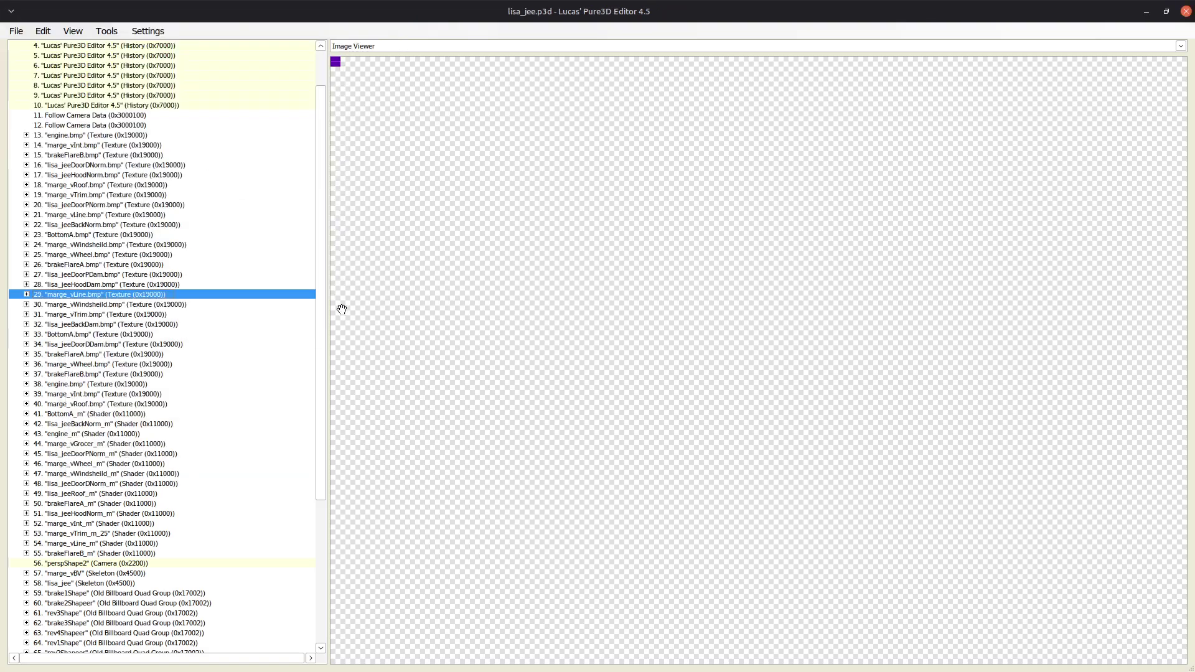
- Replace the damaged back texture lisa_jeeBackDam.bmp with lisa_jeeBackDam.bmp.png from the tmp folder
key("Down")
key("Down")
key("Down")
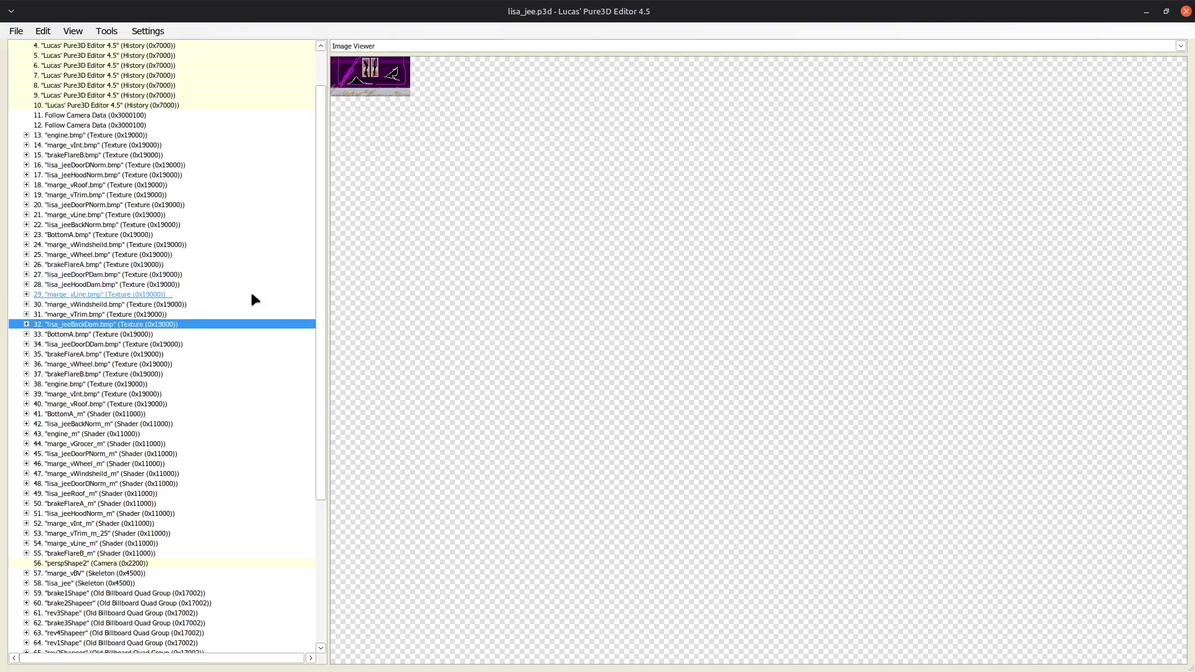
right_click(128, 325)
left_click(174, 351)
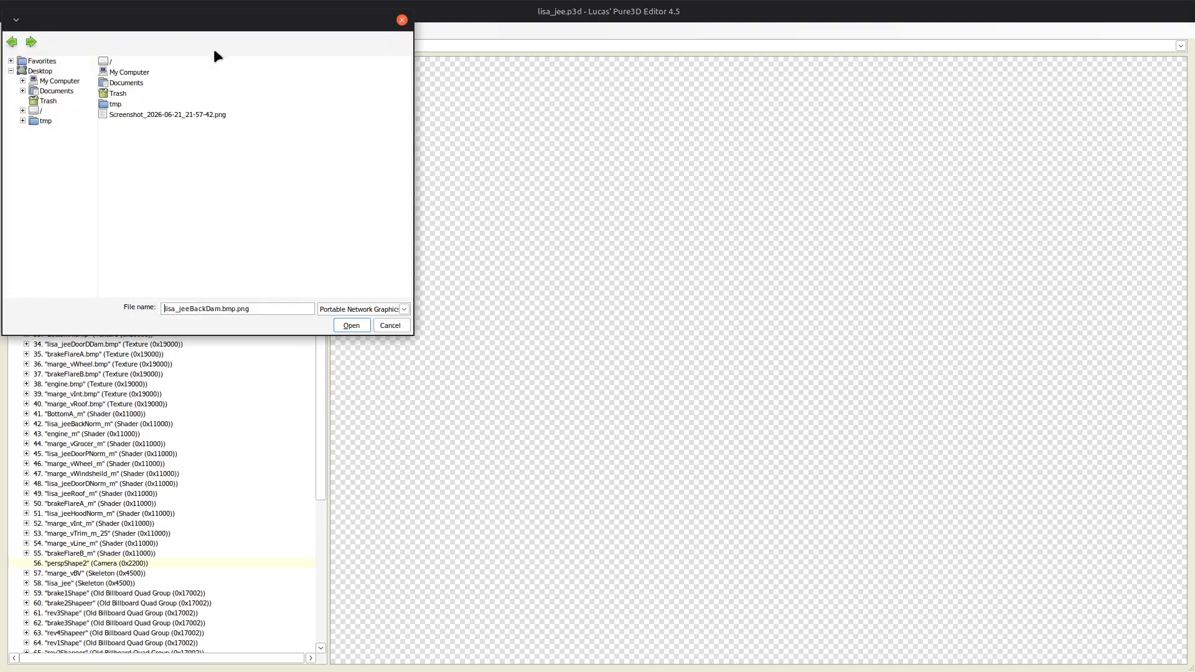
left_click_drag(199, 21, 539, 138)
double_click(450, 226)
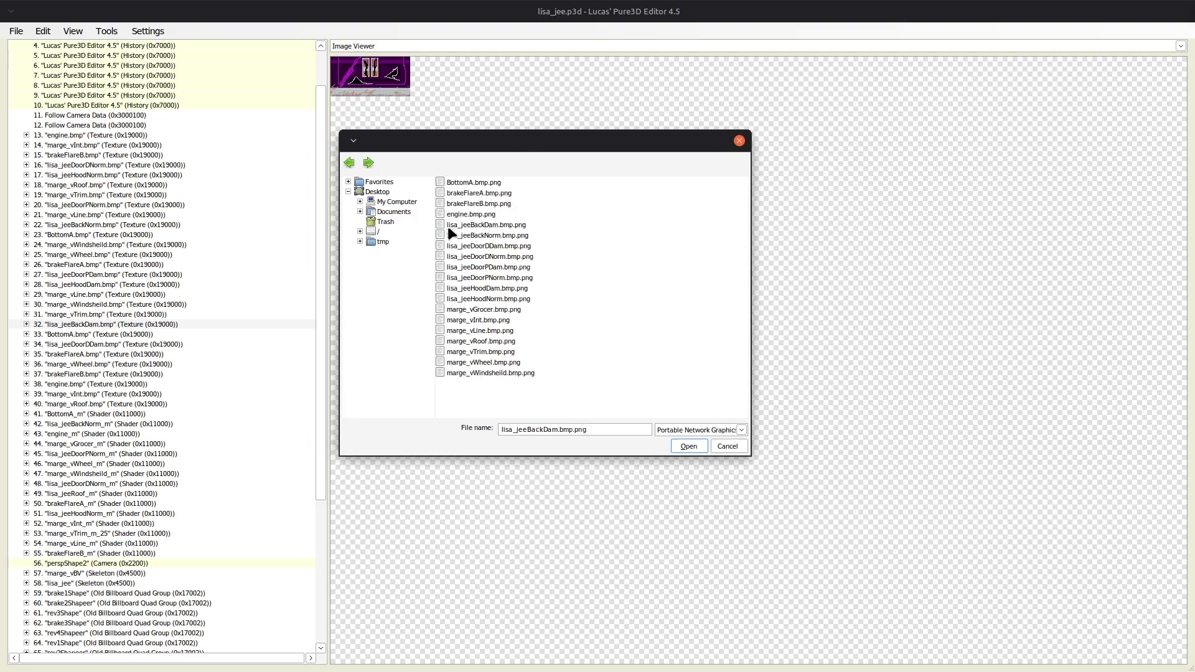
left_click(690, 443)
- Replace the damaged driver door texture lisa_jeeDoorDDam.bmp with lisa_jeeDoorDDam.bmp.png from the tmp folder
key("Down")
key("Down")
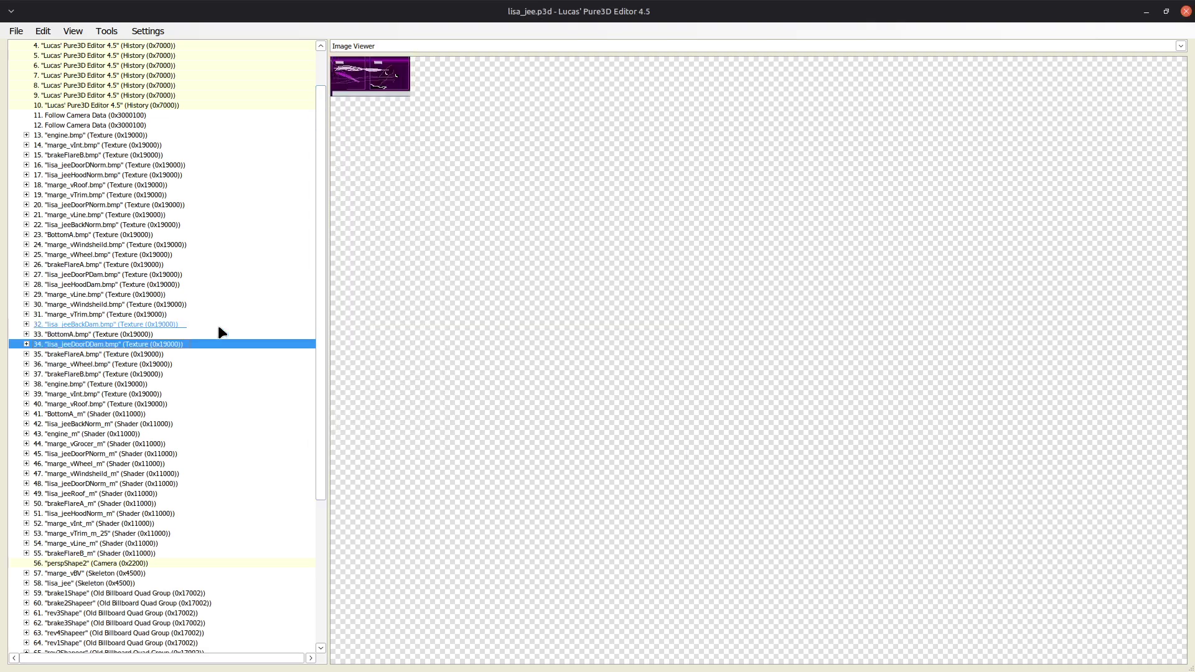
right_click(138, 344)
left_click(177, 366)
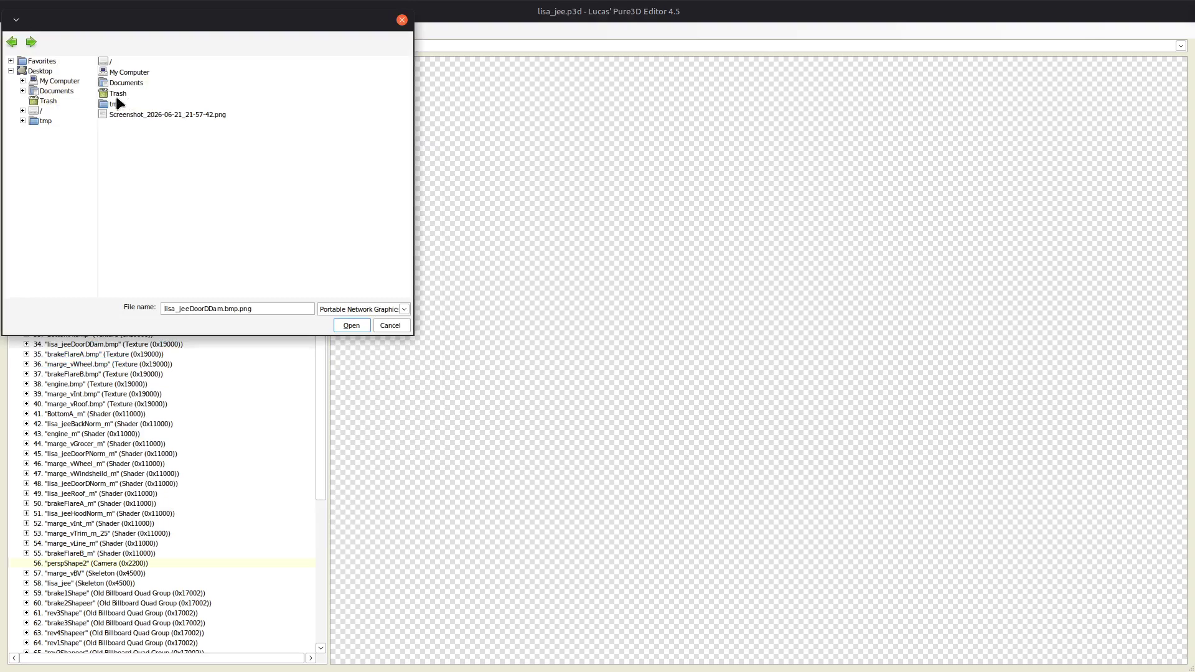
double_click(117, 104)
left_click(352, 325)
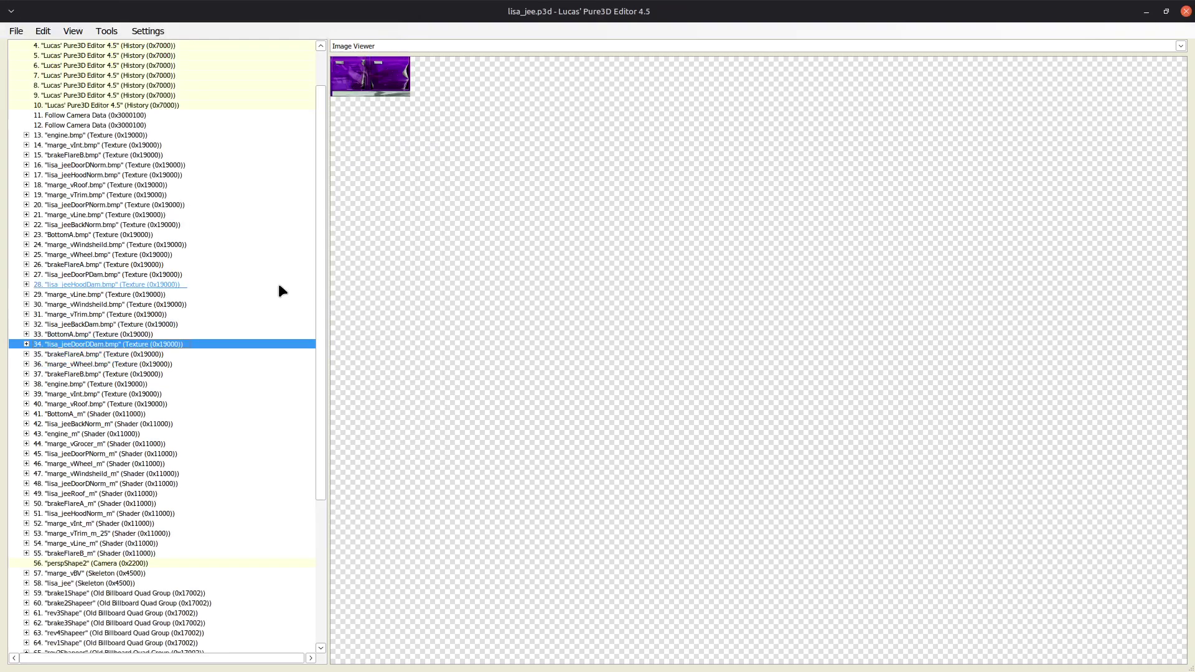
- Replace the second marge_vInt.bmp texture, entry 39, with marge_vInt.bmp.png from the tmp folder
key("Down")
key("Down")
key("Down")
key("Down")
key("Down")
key("Down")
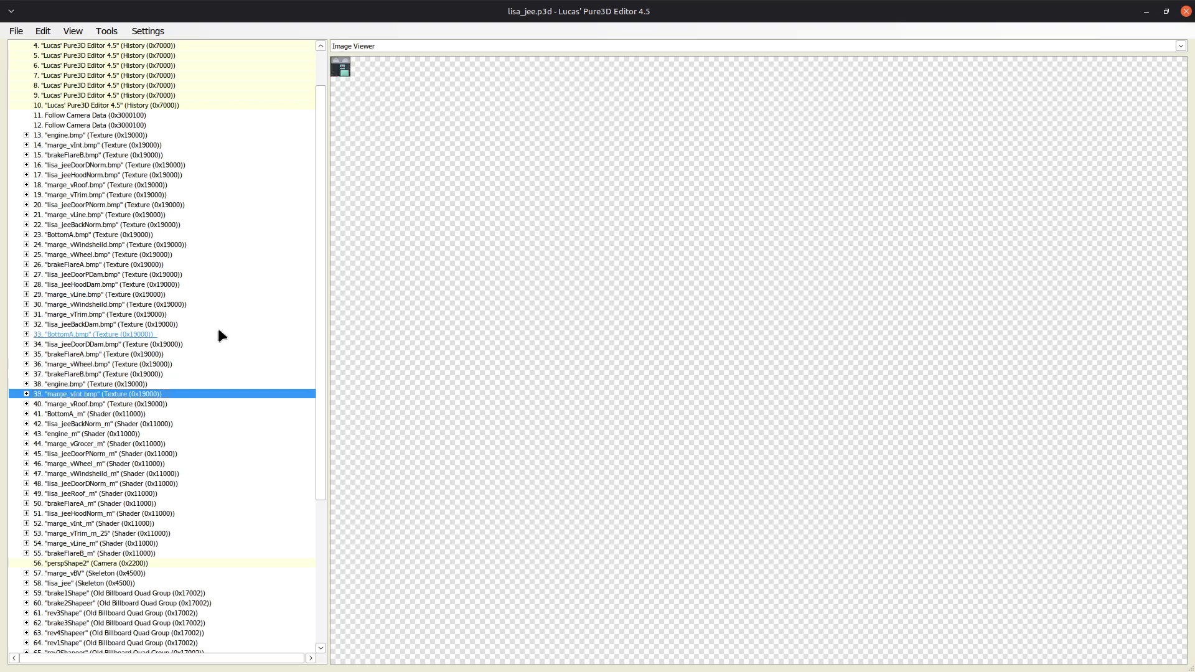
key("Up")
key("Up")
key("Down")
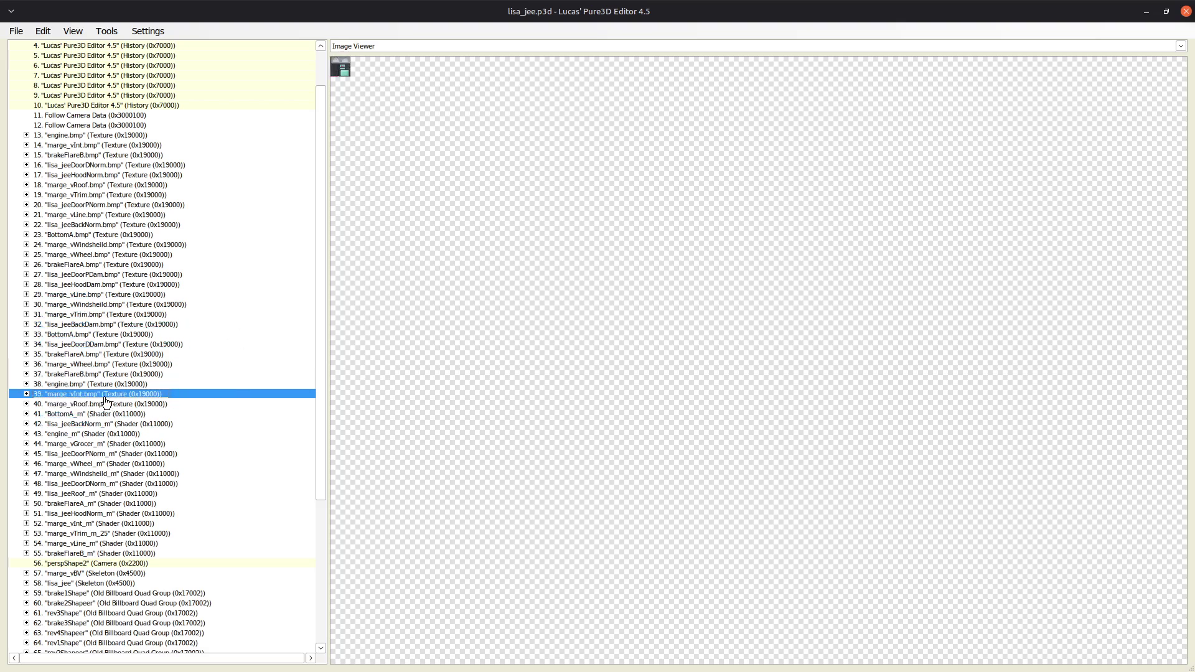
right_click(111, 397)
left_click(155, 431)
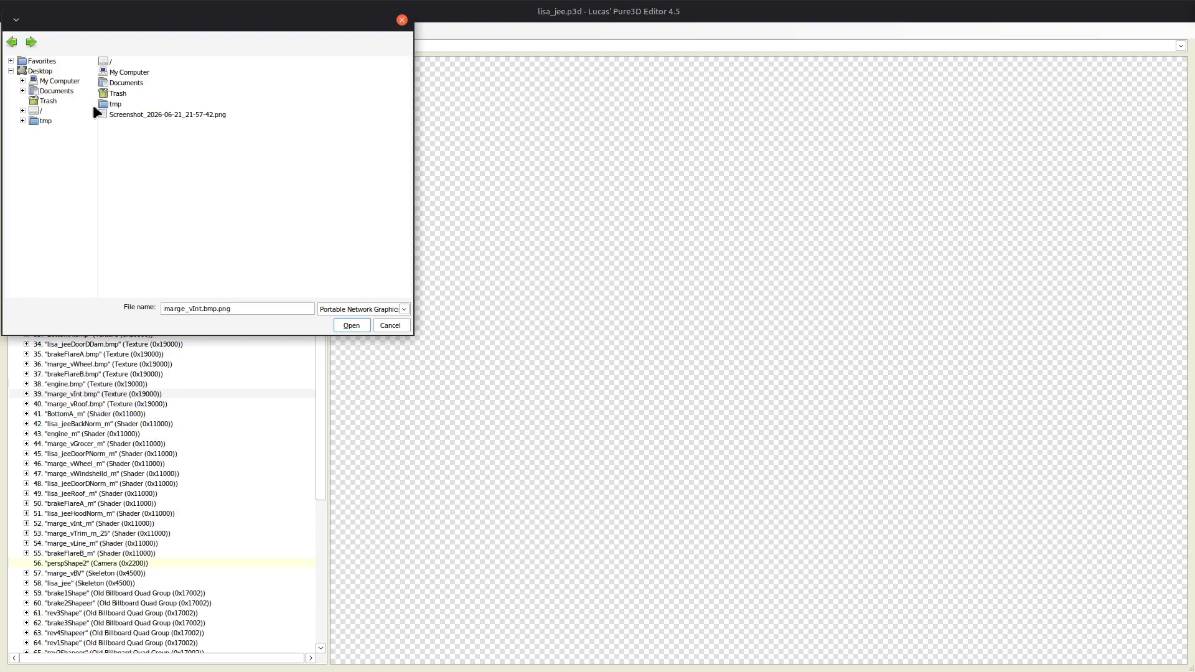
double_click(116, 105)
left_click(351, 327)
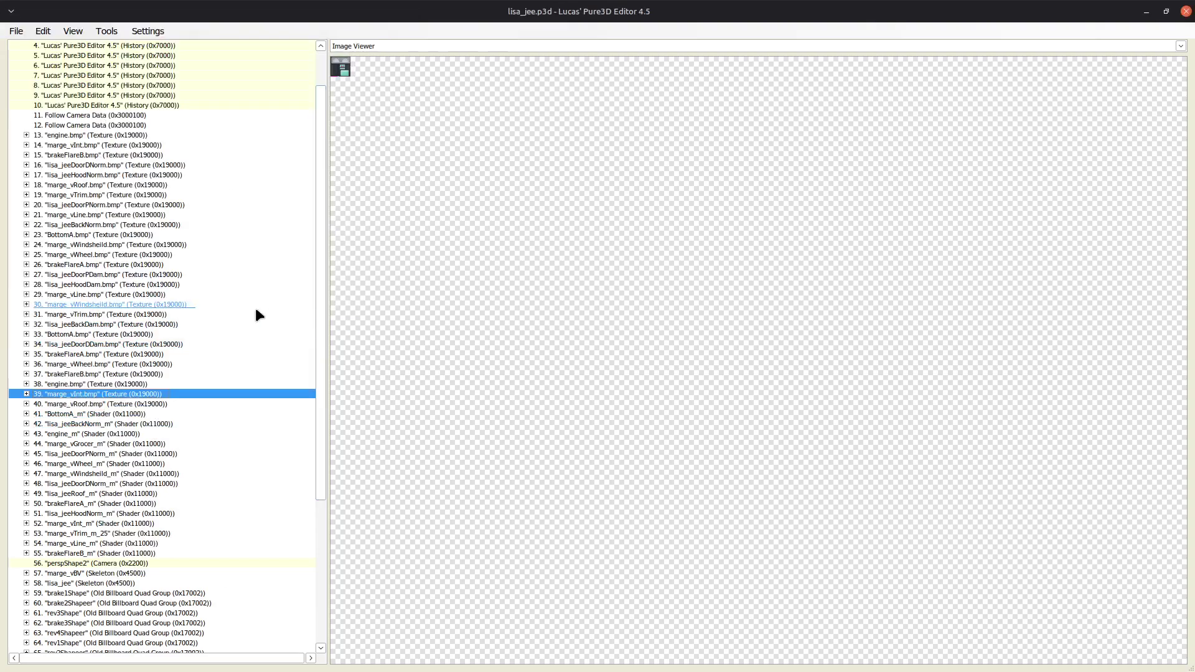
- Replace the second marge_vRoof.bmp texture, entry 40, with marge_vRoof.bmp.png from the tmp folder
key("Down")
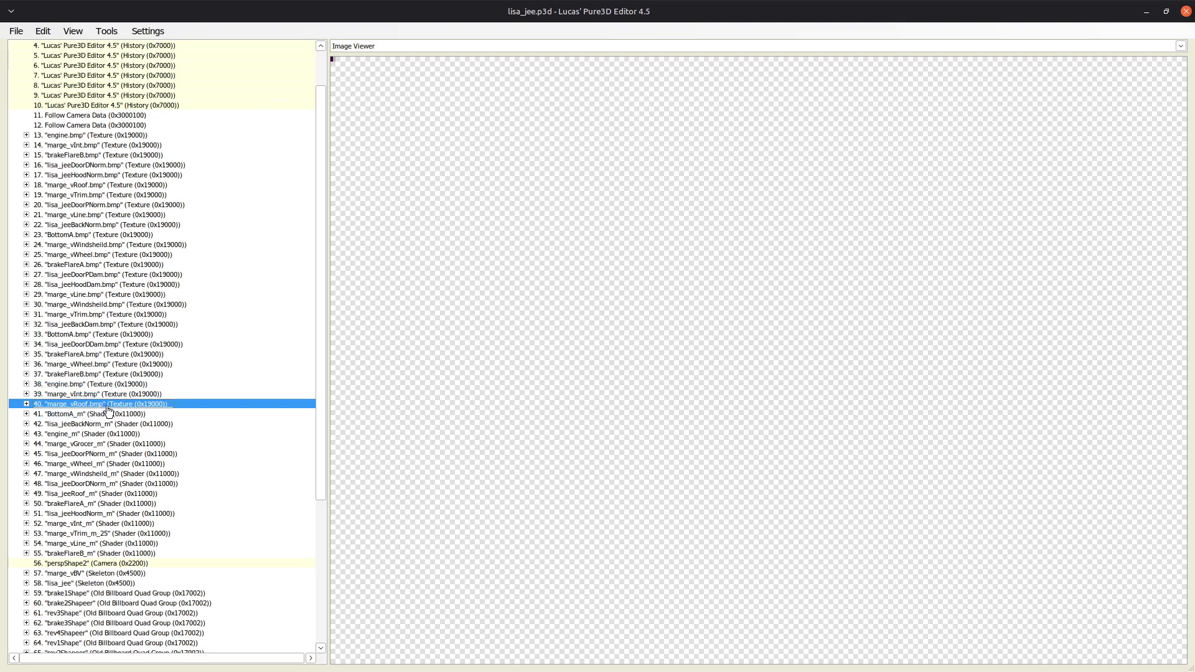
right_click(123, 405)
left_click(153, 430)
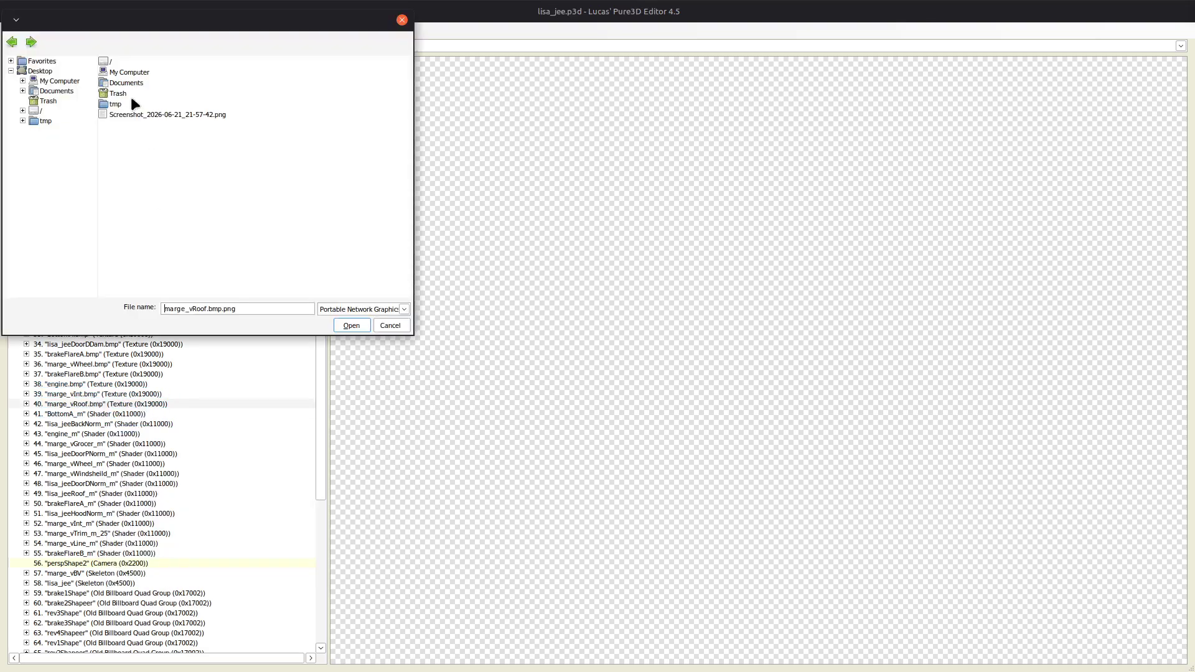
left_click(351, 326)
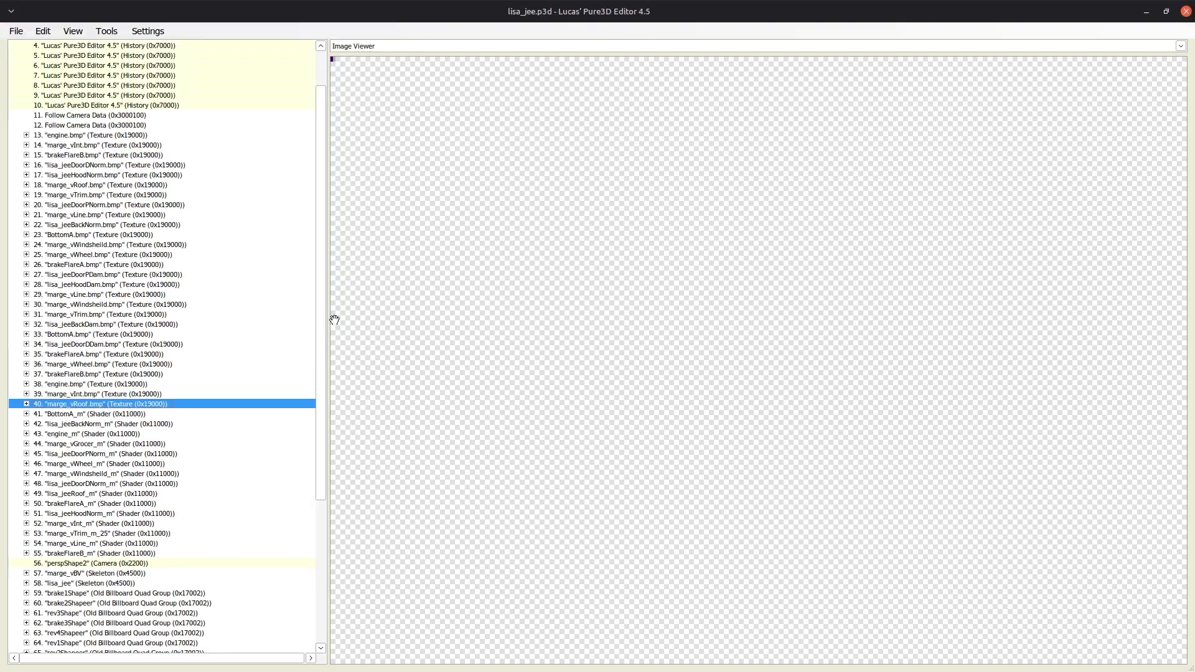
- Preview the whole car in the lisa_jee Composite Drawable, entry 80, and open the 3D preview's display options
scroll(190, 386, "down", 7)
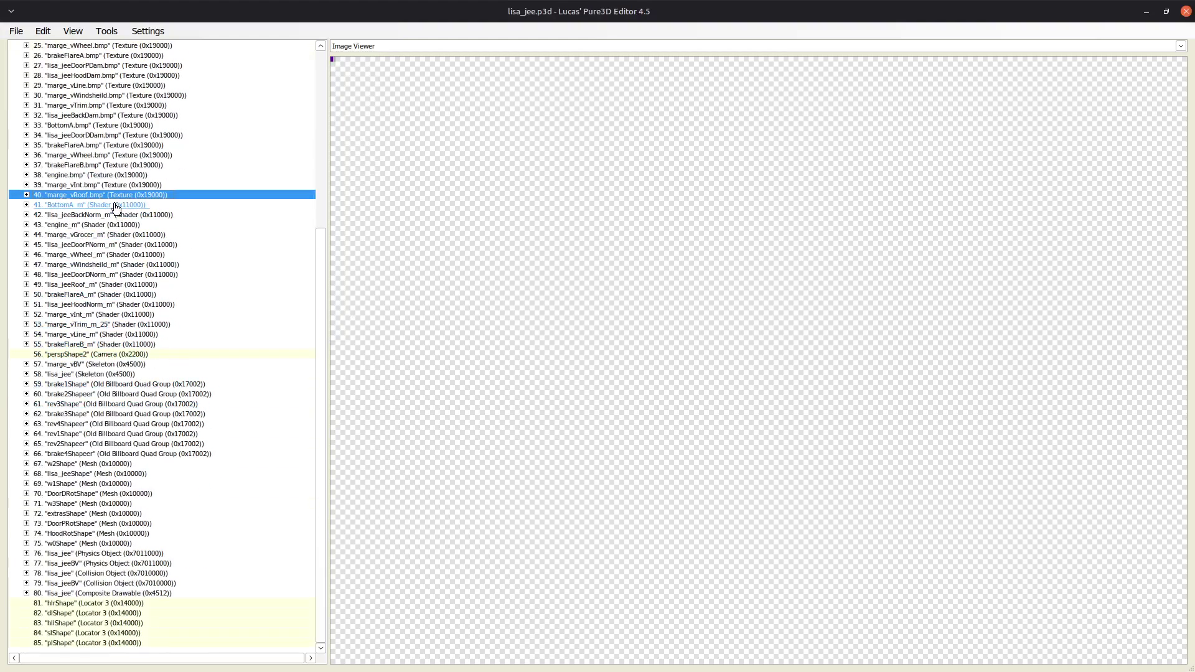
left_click(120, 206)
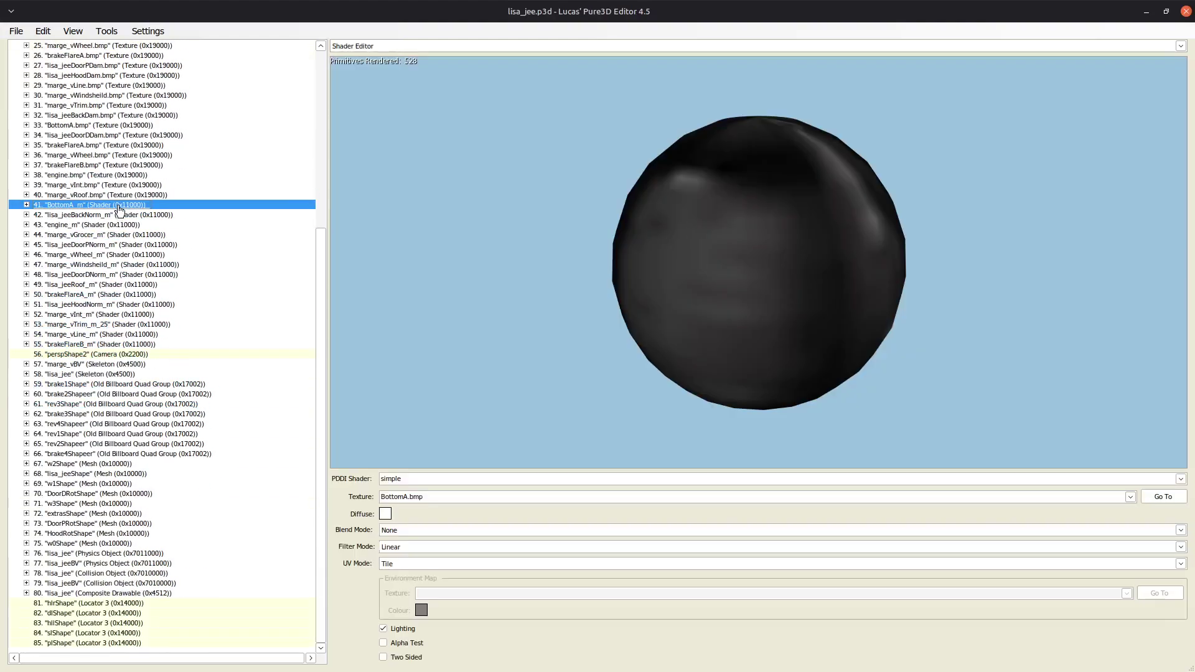
left_click(138, 585)
left_click(153, 593)
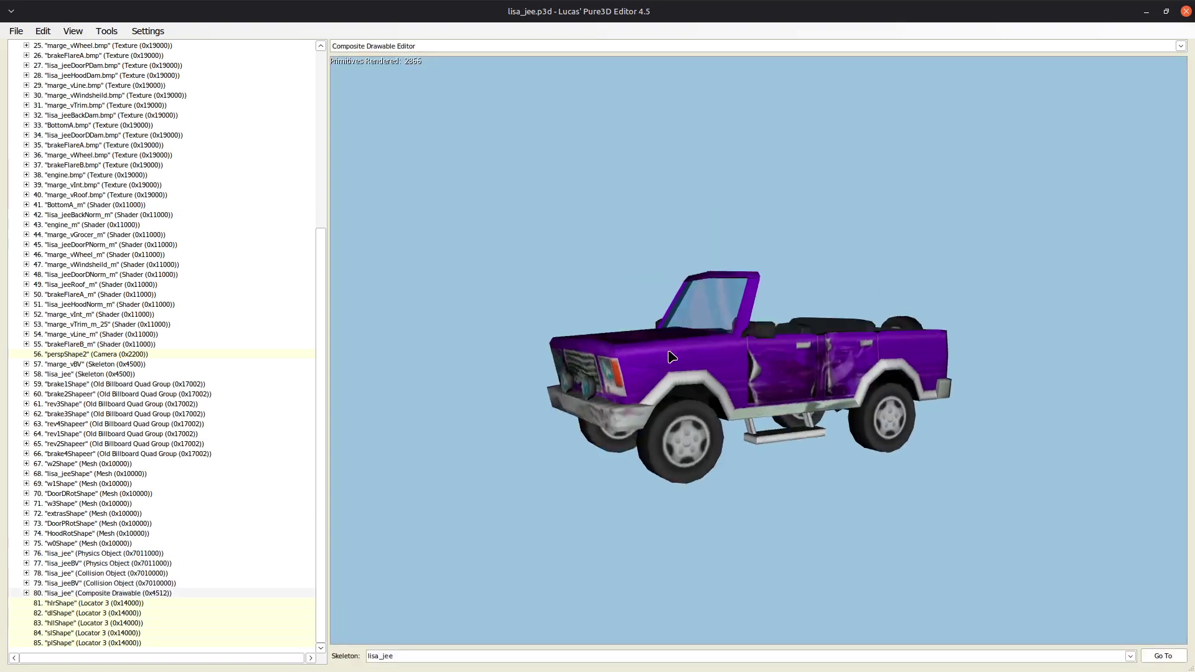
left_click_drag(672, 356, 1065, 352)
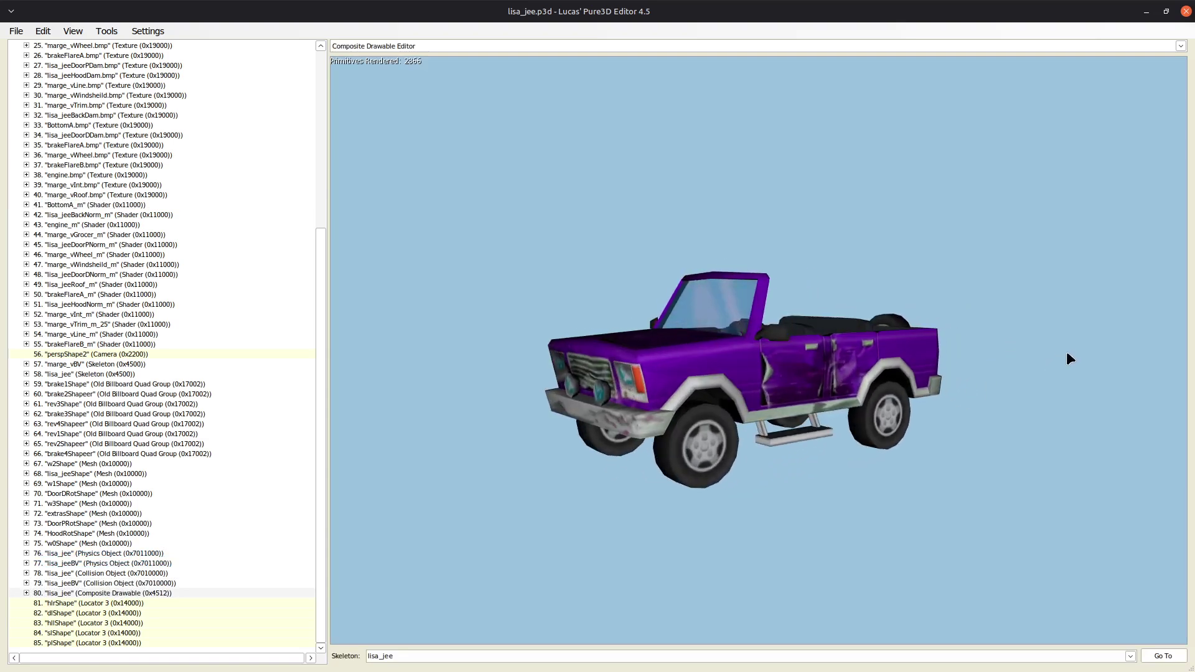
right_click(801, 338)
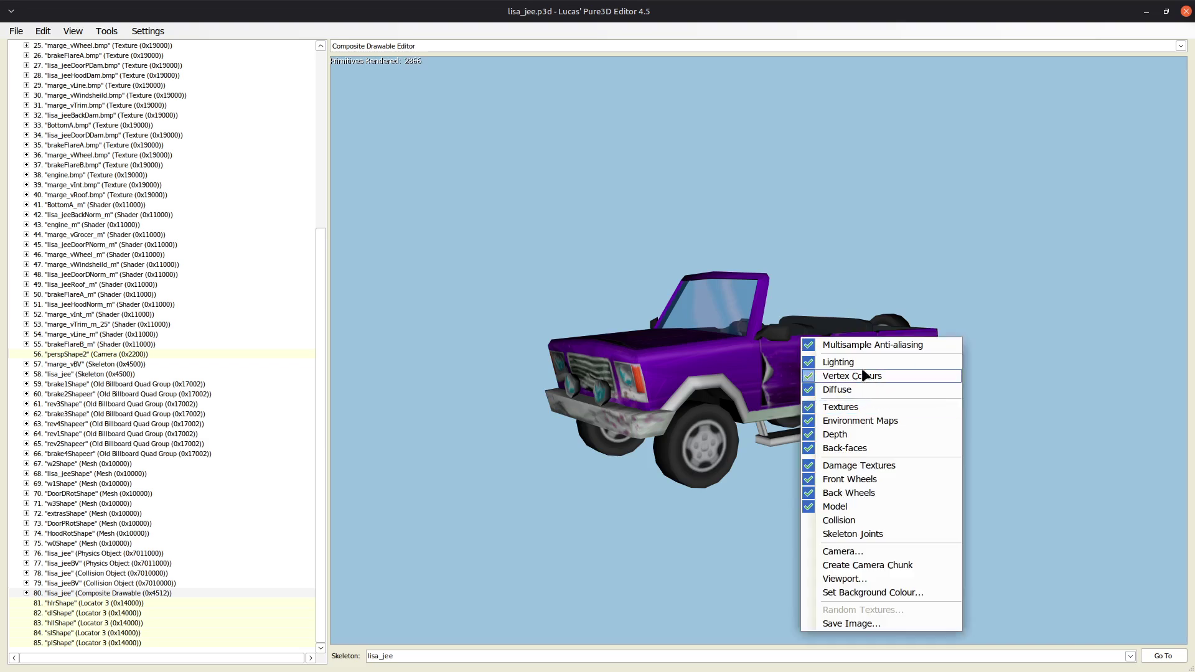